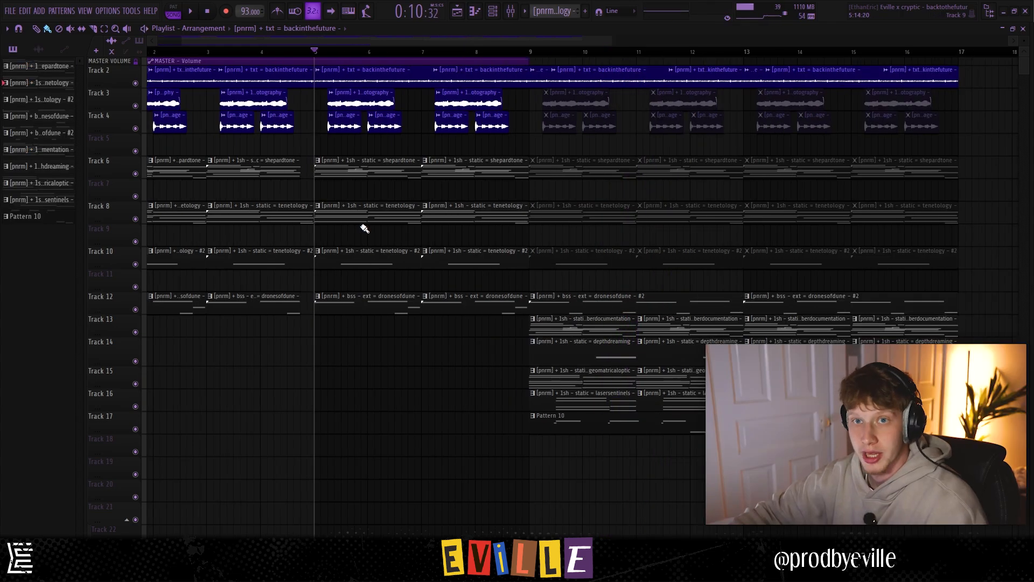
Look at the PANORAMA! (creative kit) folder in the browser and return to the full arrangement
mouse_move(1023, 277)
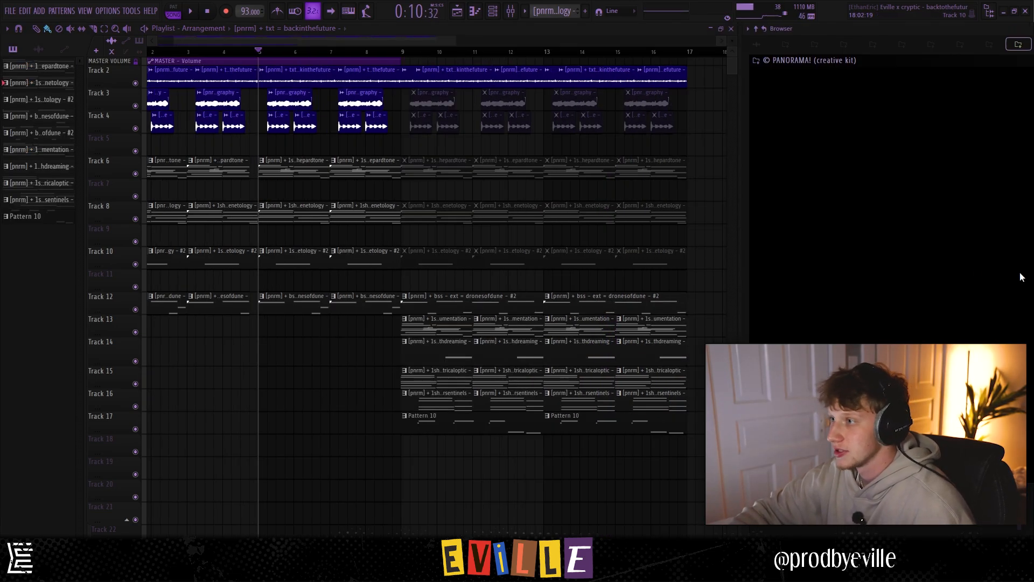
left_click(827, 61)
left_click(879, 111)
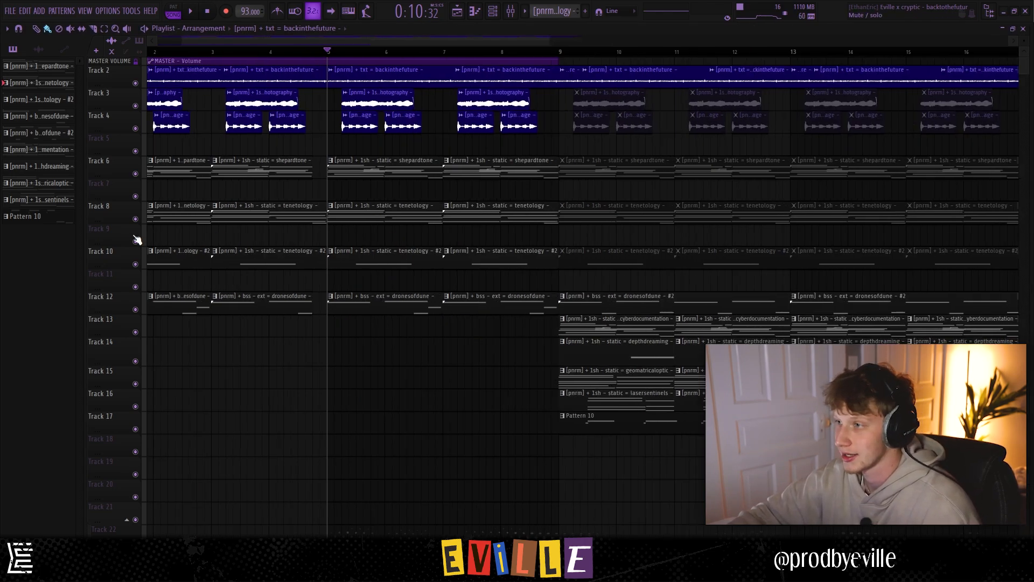
scroll(136, 240, "up", 3)
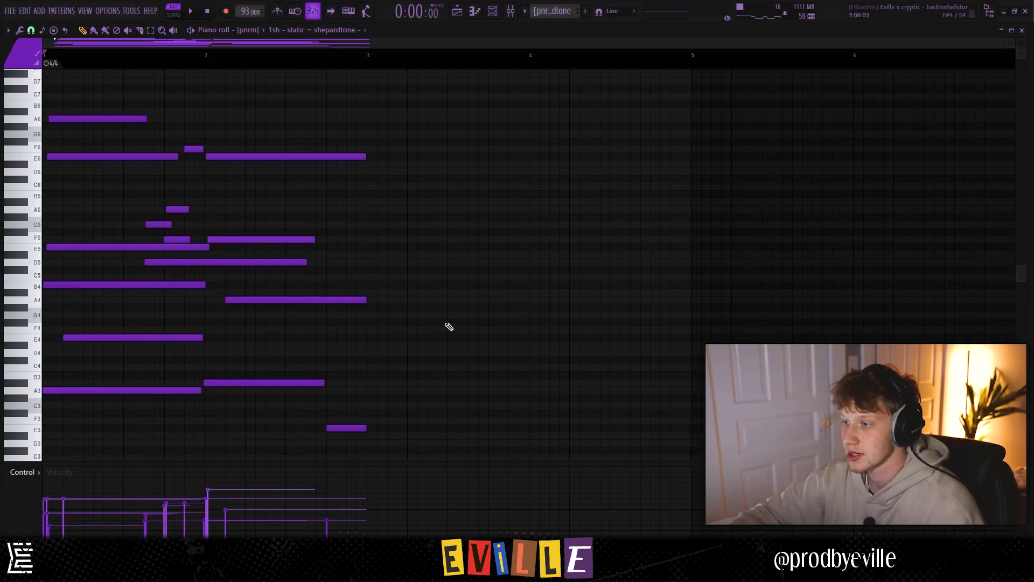
Audition the shepardtone and tenetology patterns and examine the tenetology #2 layer in the piano roll
key("space")
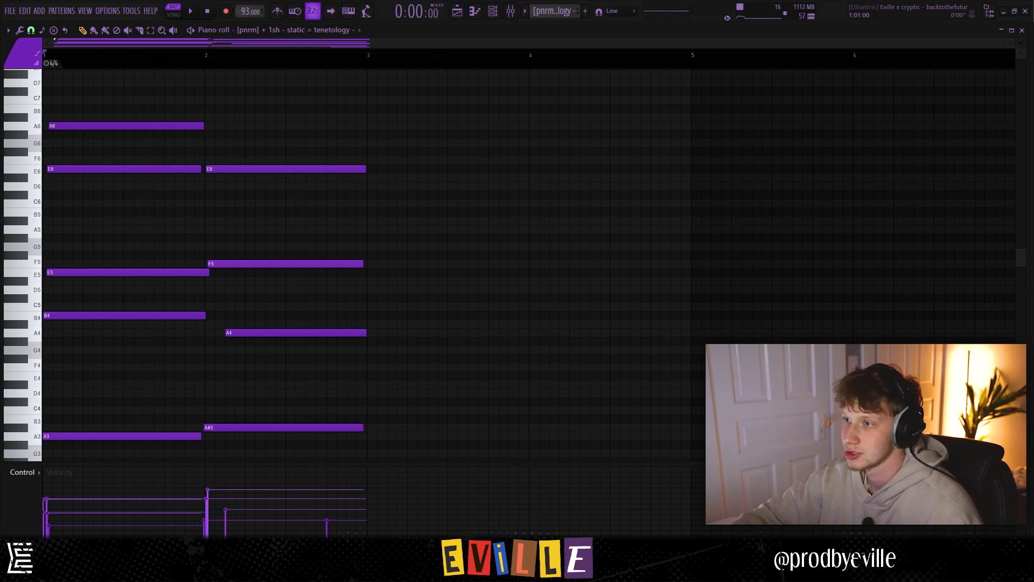
left_click(193, 11)
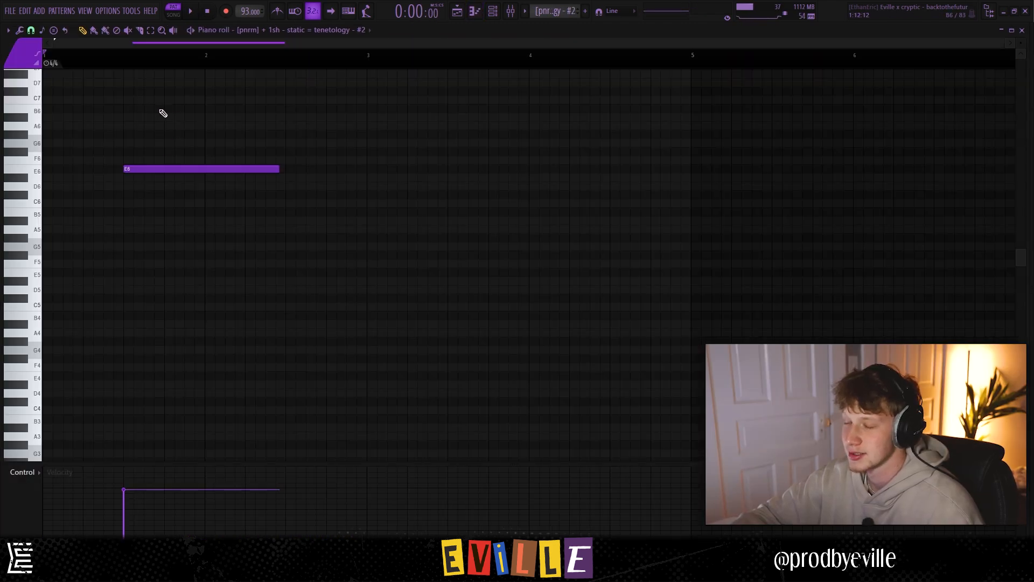
scroll(163, 113, "up", 2)
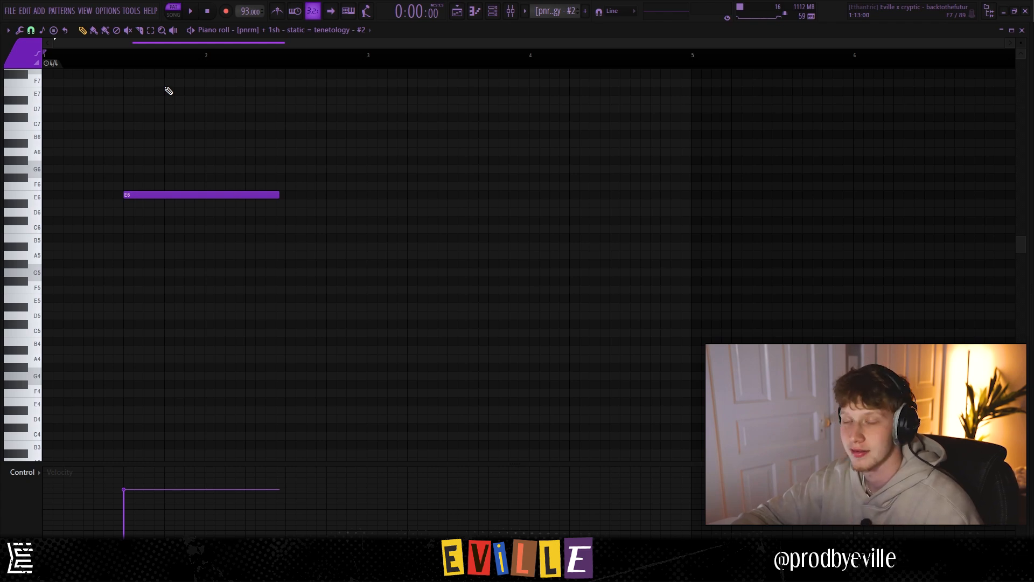
left_click(459, 14)
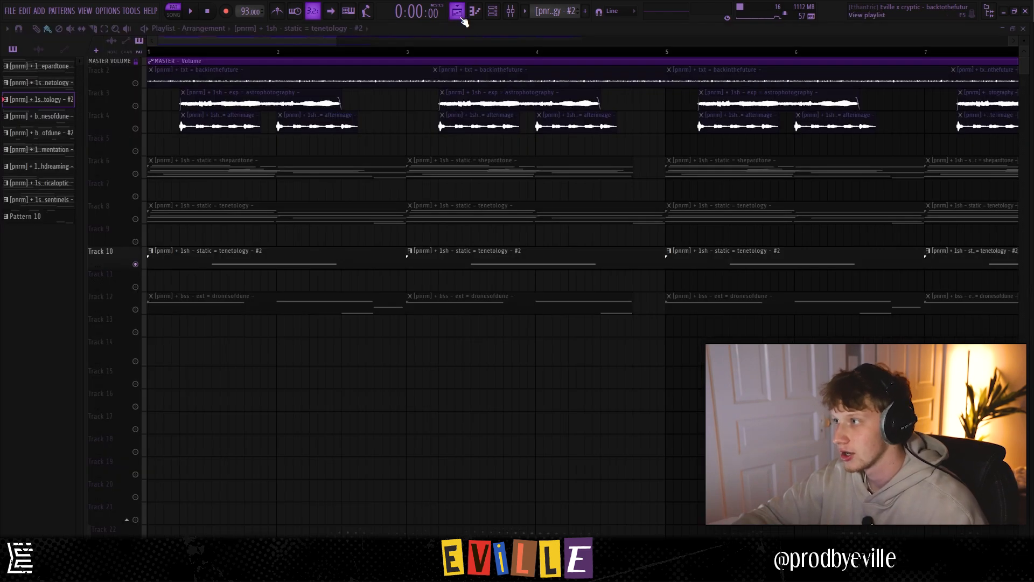
double_click(243, 211)
left_click(445, 16)
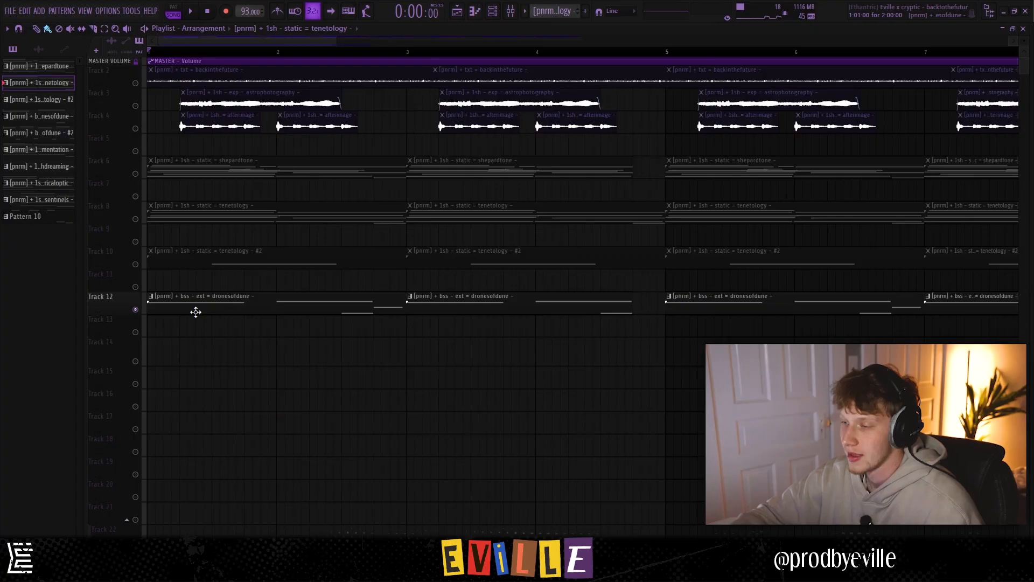
Open the dronesofdune pattern from Track 12, play it back and select its bass notes for inspection
double_click(195, 311)
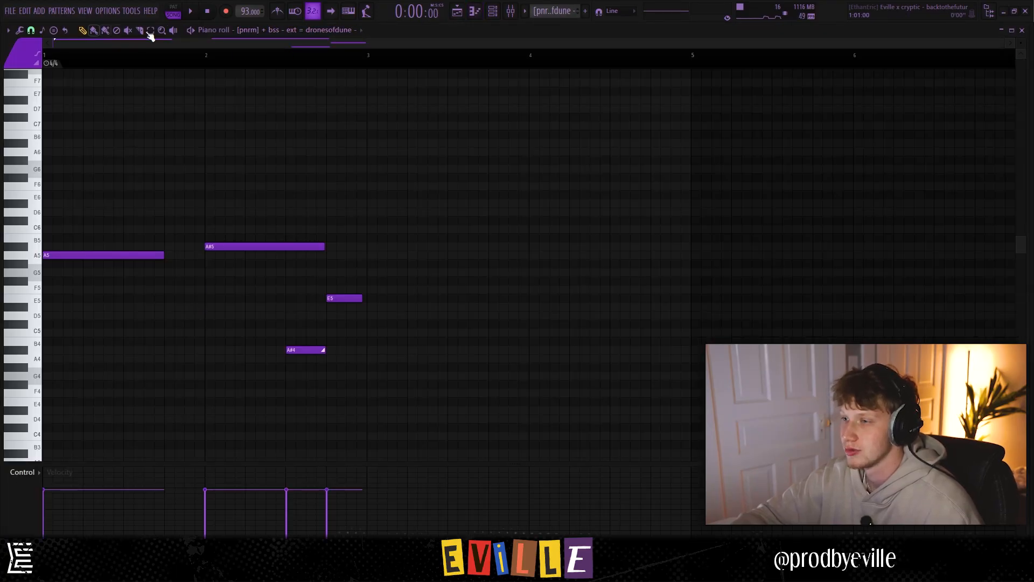
key("space")
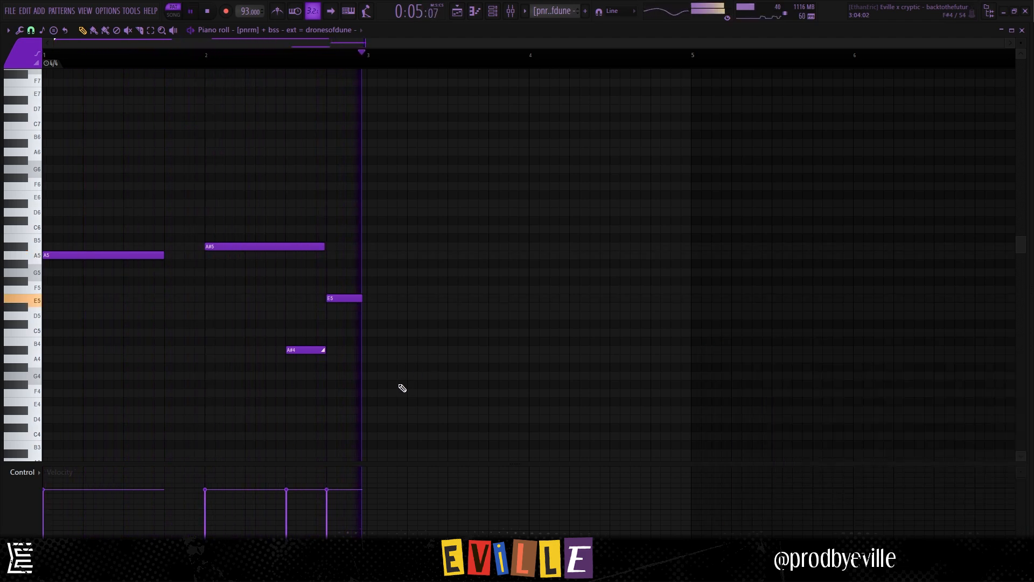
key("space")
left_click_drag(231, 338, 332, 382)
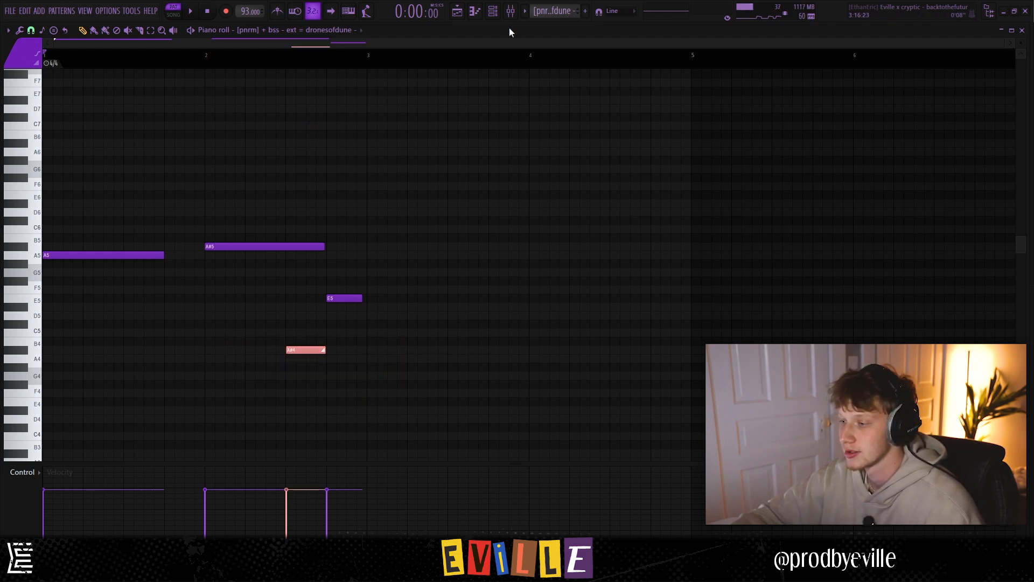
left_click_drag(114, 226, 380, 377)
left_click(425, 280, "ctrl")
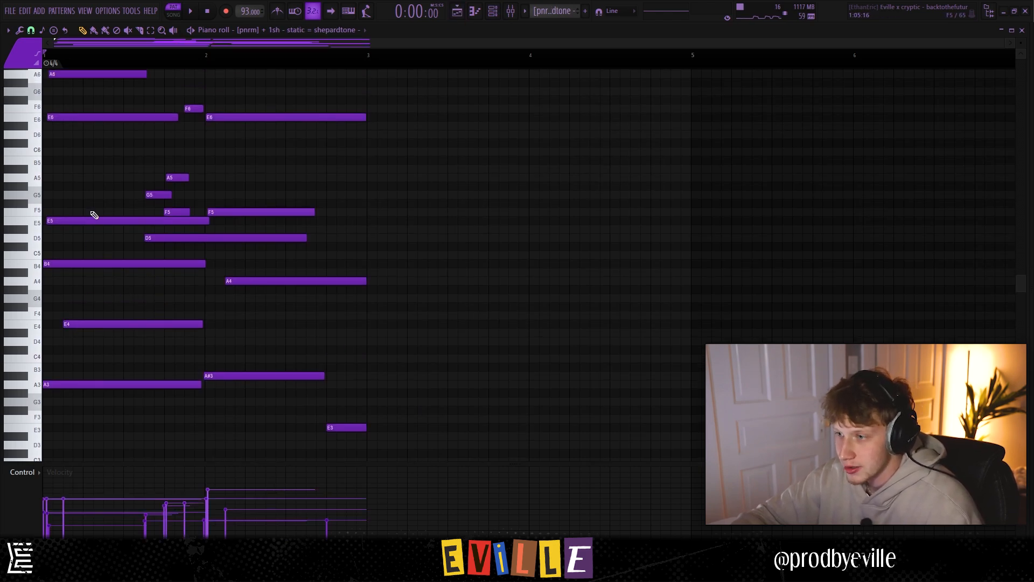
Try shifting the shepardtone pattern's opening A6 and E6 notes, and its E5 note, down by octaves
scroll(104, 236, "up", 1)
left_click_drag(94, 228, 83, 51)
key("ctrl+Down")
key("ctrl+Down")
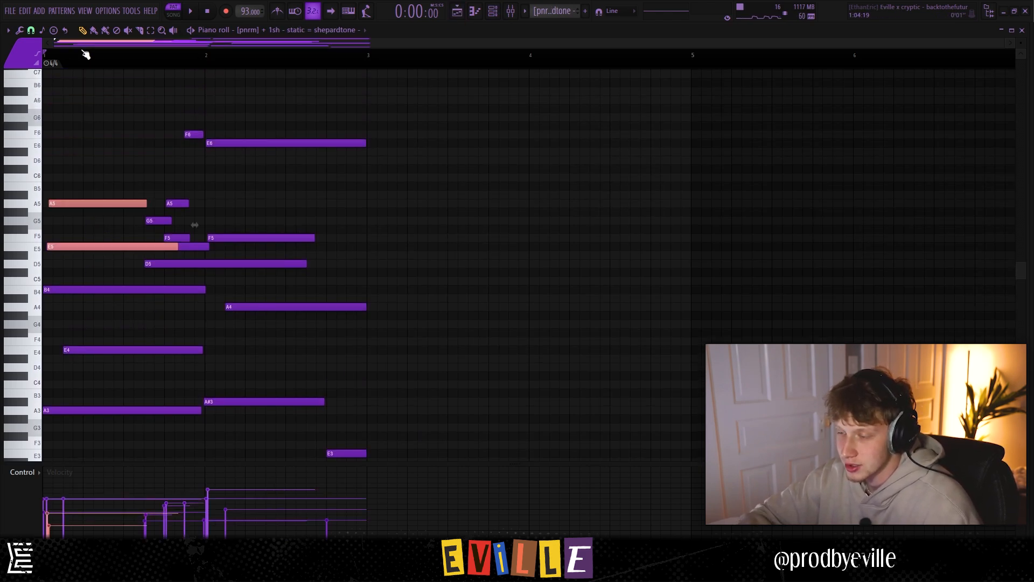
key("ctrl+Up")
key("ctrl+Up")
left_click_drag(89, 264, 67, 200)
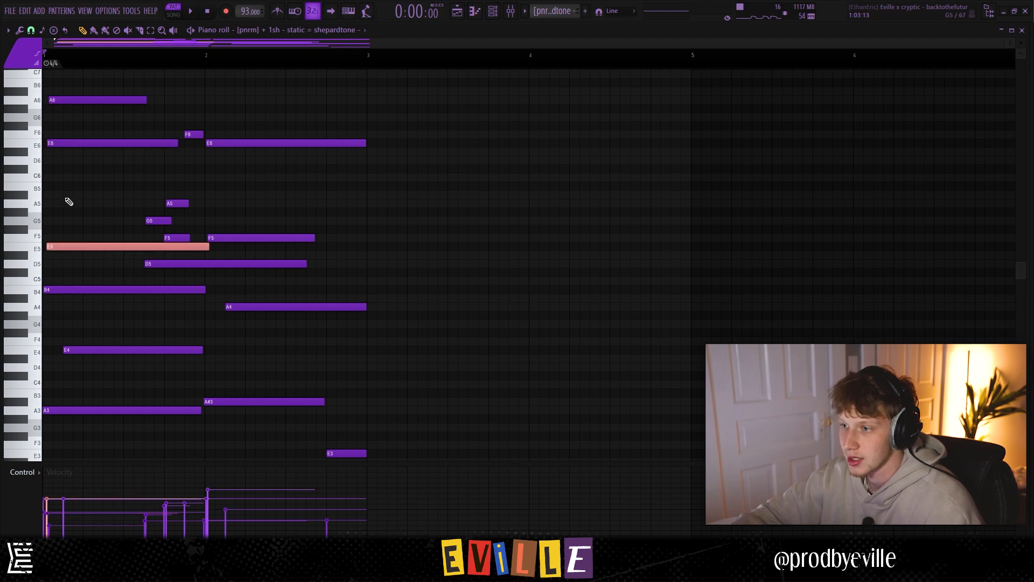
key("ctrl+Down")
key("ctrl+Up")
Select the low A3 and A#3 notes of the shepardtone pattern to examine the bass movement
scroll(67, 197, "down", 3)
left_click_drag(139, 362, 262, 314)
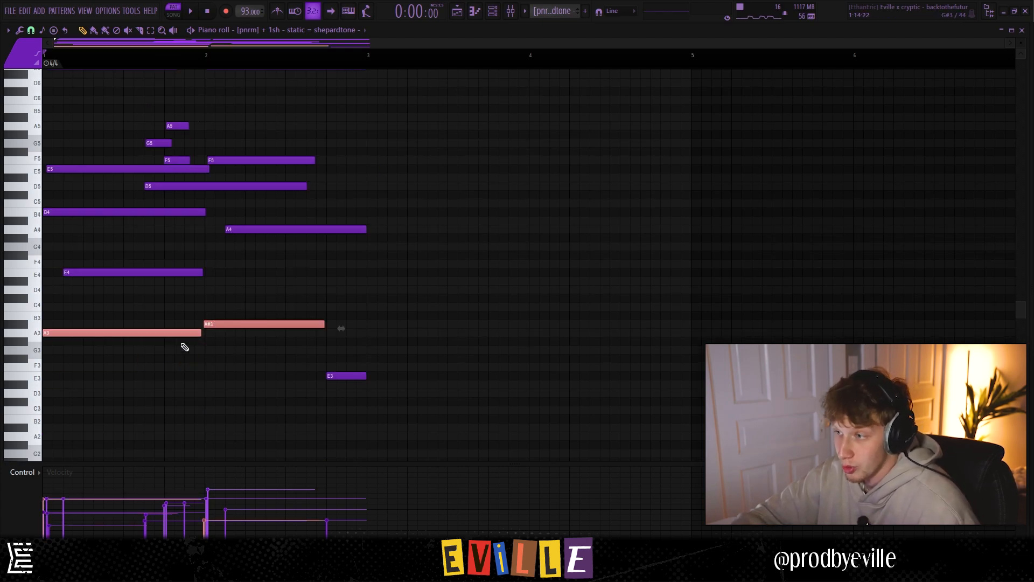
left_click_drag(158, 378, 247, 299)
left_click_drag(112, 397, 198, 370)
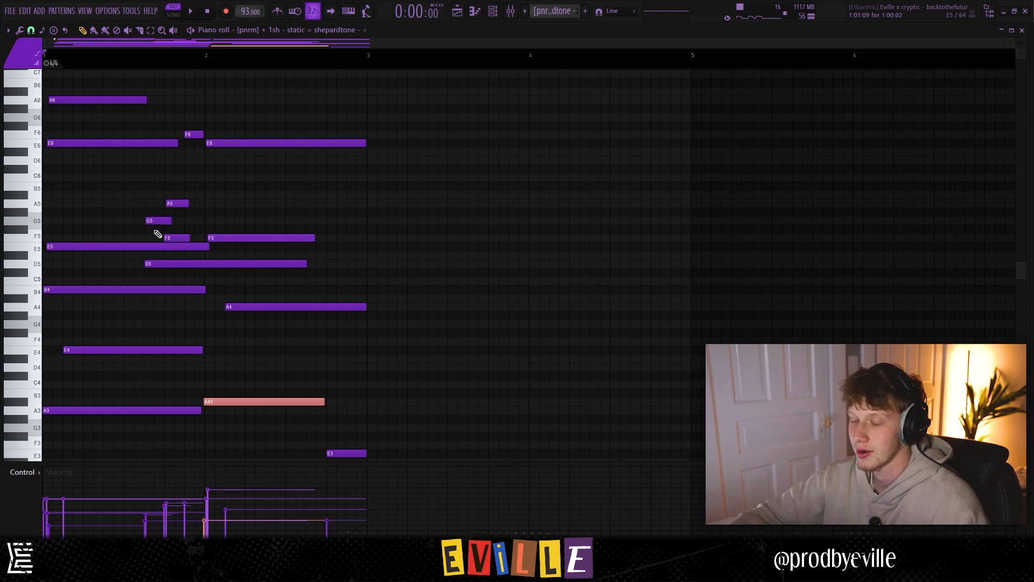
Audition the first astrophotography and afterimage clips on Tracks 3 and 4
left_click_drag(204, 98, 630, 119)
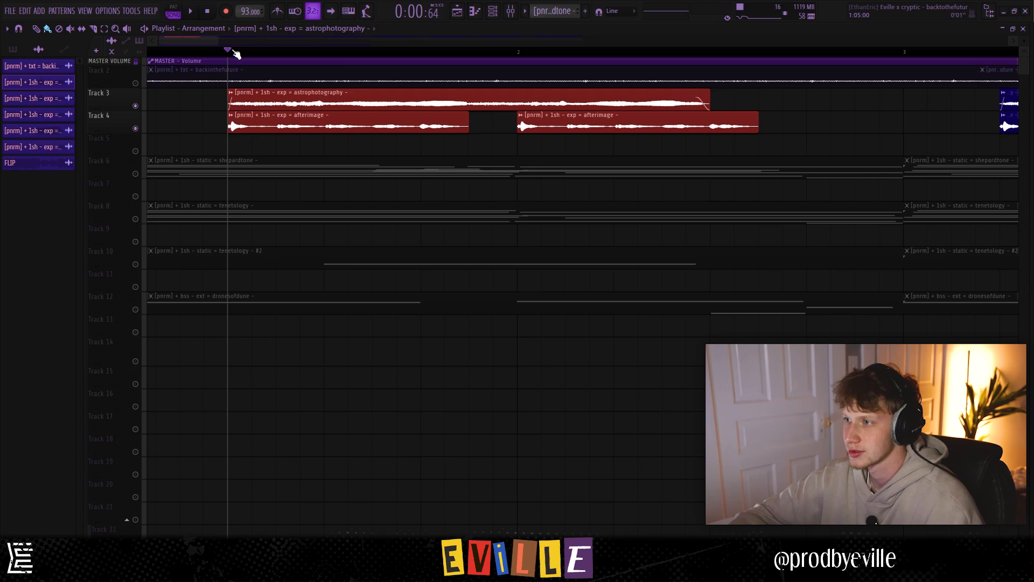
right_click(135, 106)
key("space")
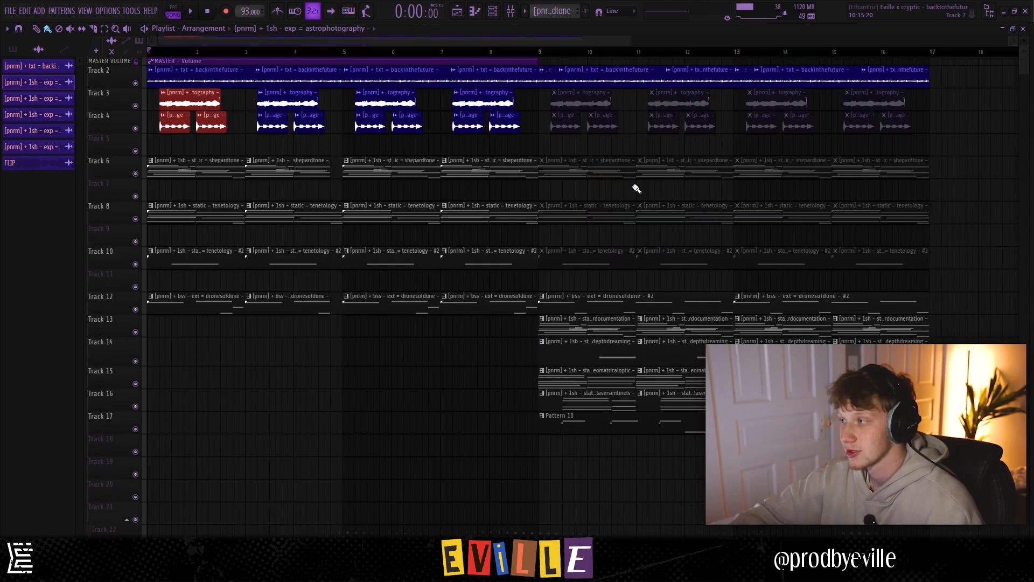
Open the cyberdocumentation pattern from Track 13 in the piano roll to review its notes
scroll(455, 172, "down", 2)
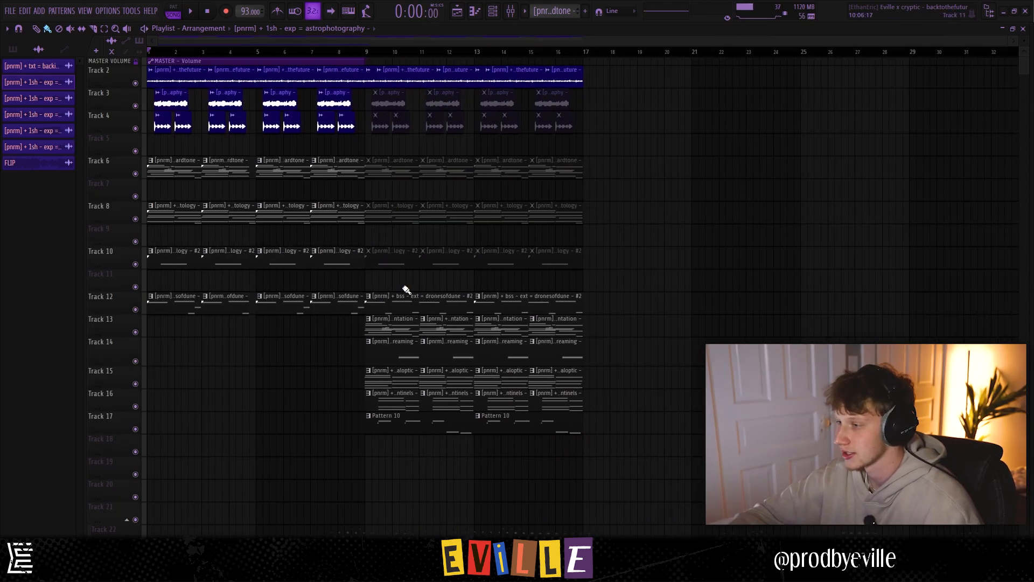
scroll(405, 290, "up", 5)
double_click(365, 298)
scroll(542, 250, "down", 1)
left_click_drag(104, 148, 74, 131)
key("ctrl+d")
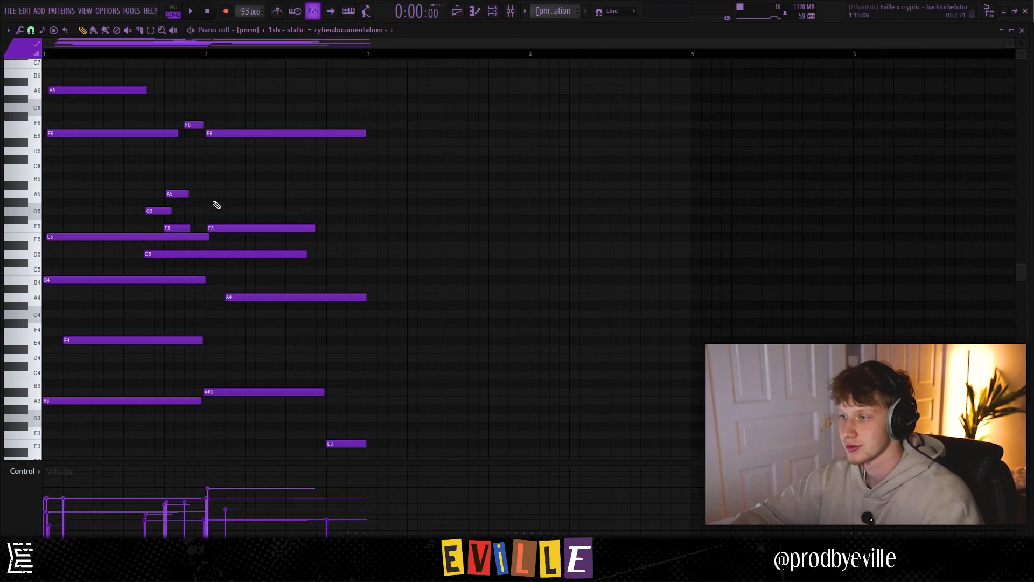
left_click(457, 12)
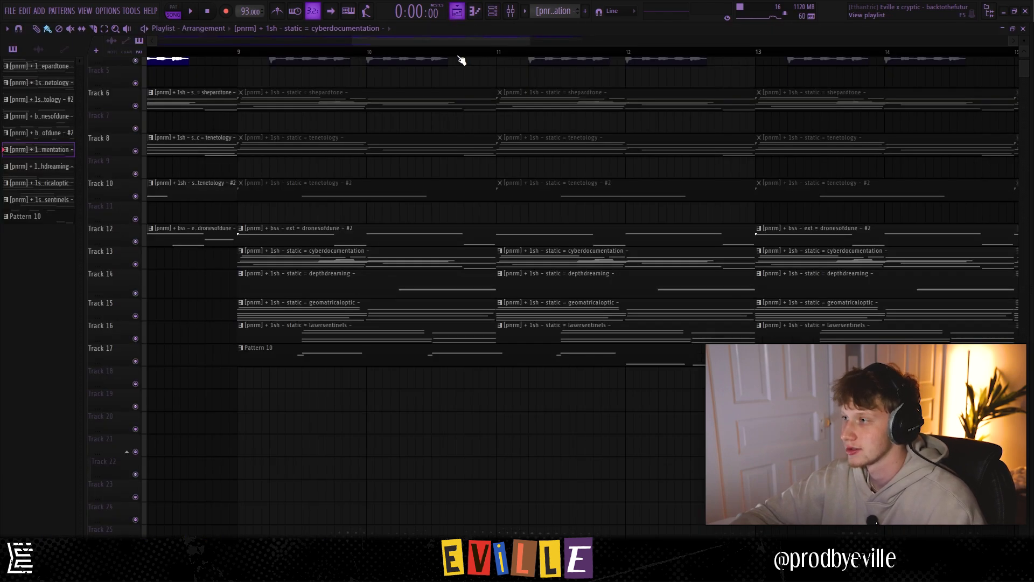
left_click(457, 12)
Play the cyberdocumentation pattern with the mixer open and select its insert I5
left_click(511, 11)
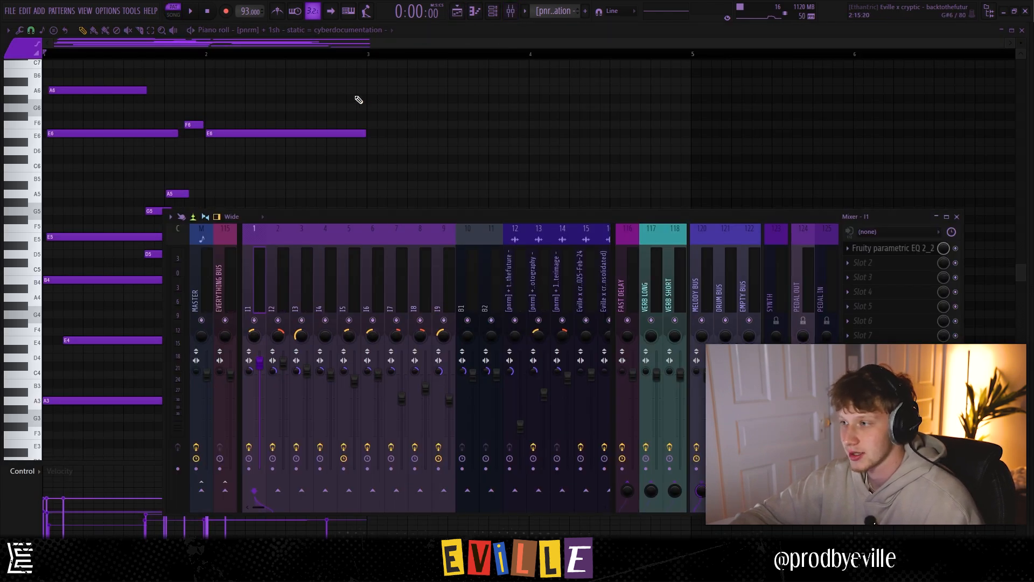
key("space")
left_click(354, 286)
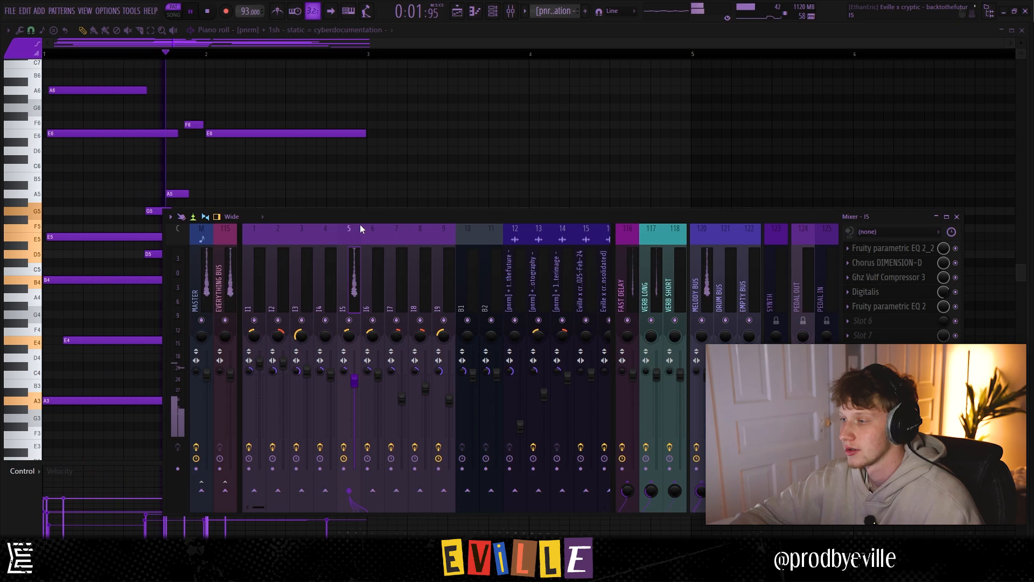
left_click_drag(360, 224, 349, 200)
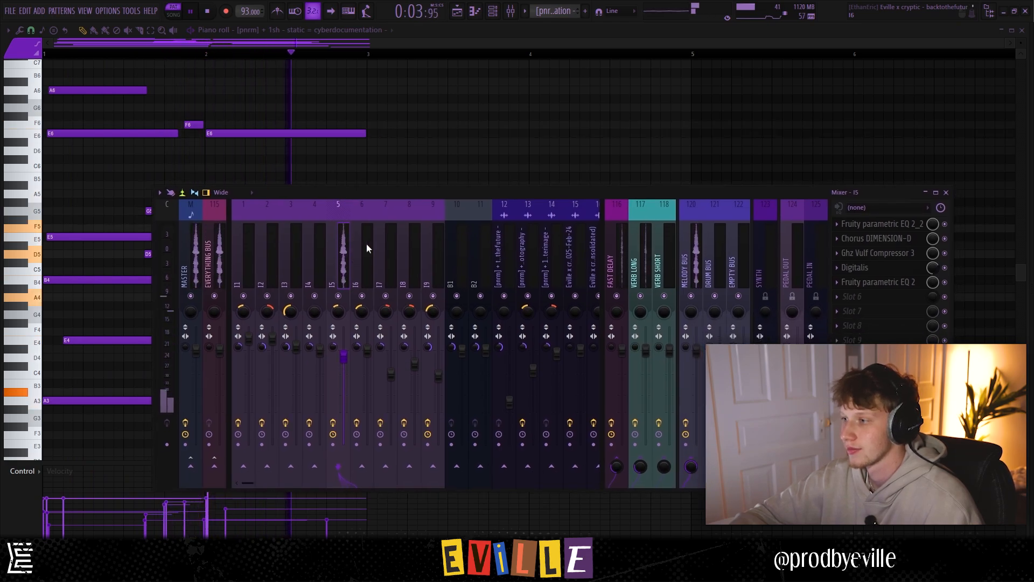
Inspect insert I5's effects: both parametric EQs, Chorus DIMENSION-D, Ghz Vulf Compressor 3 and Digitalis
left_click_drag(458, 171, 377, 154)
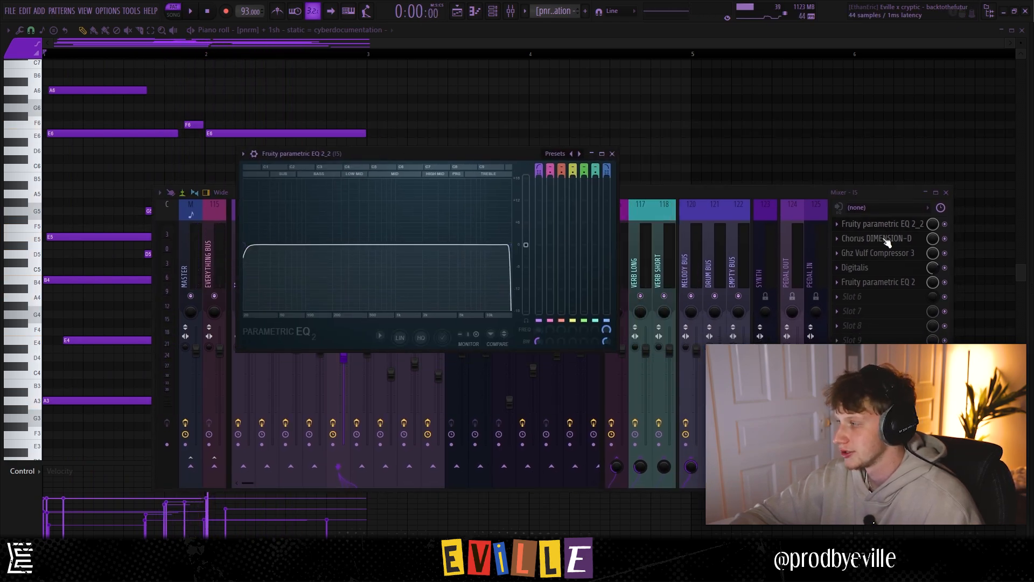
left_click(887, 242)
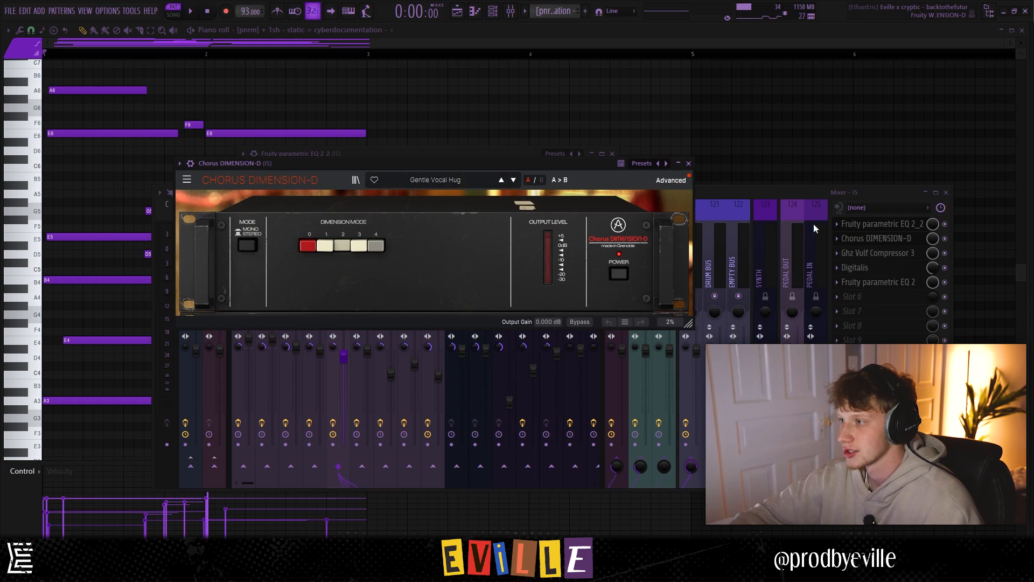
left_click(855, 249)
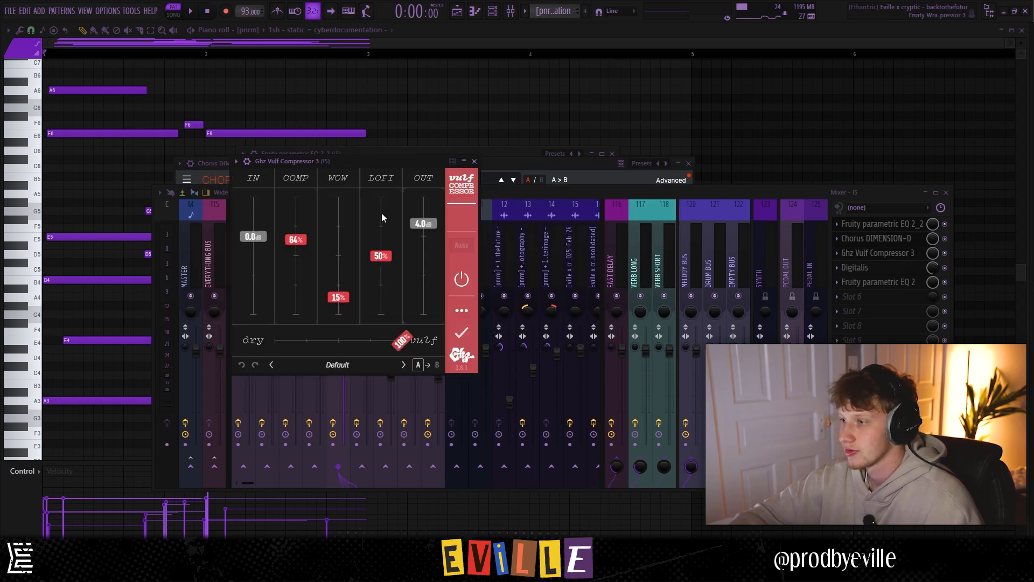
left_click(863, 269)
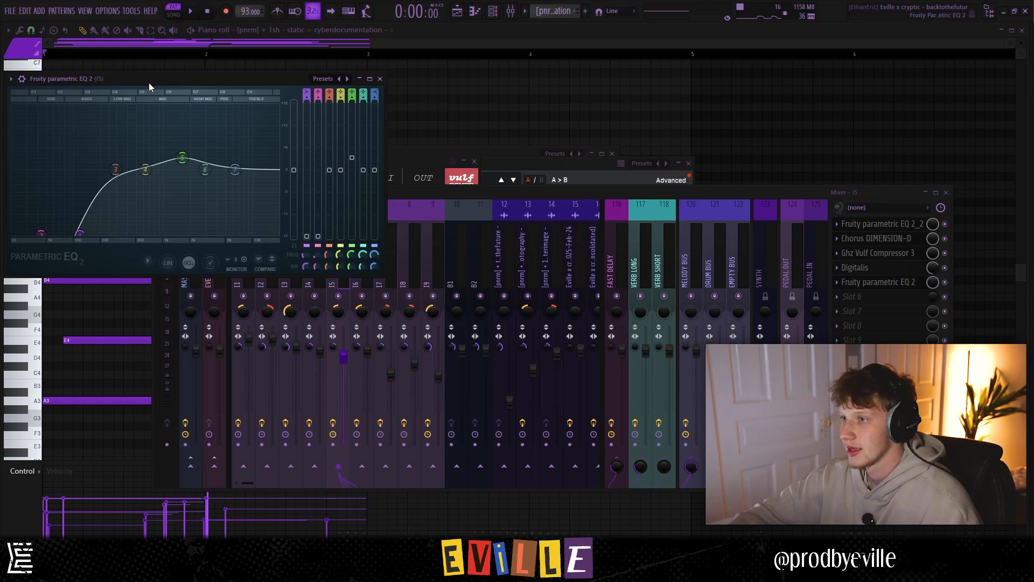
left_click(320, 45)
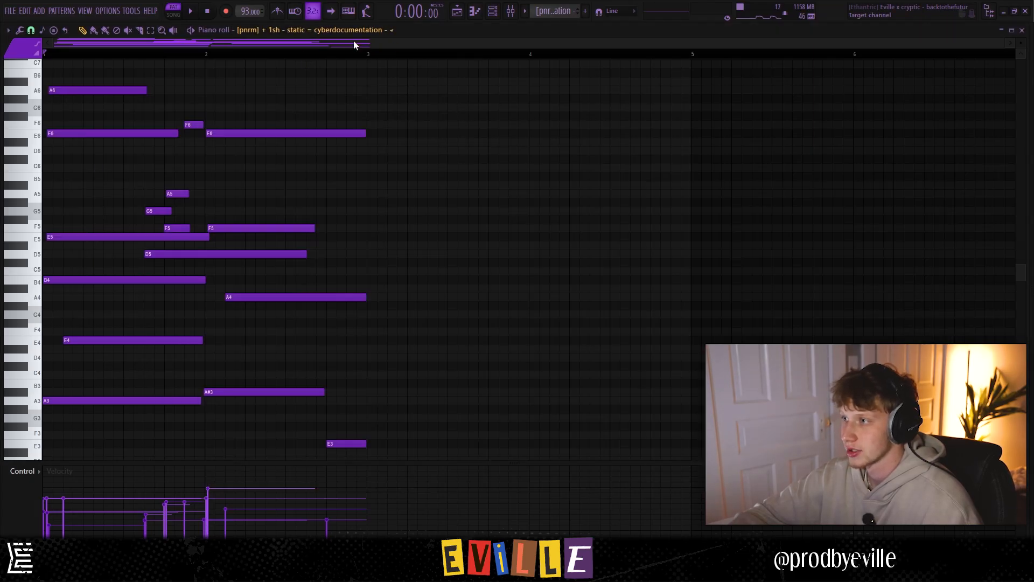
Open the geomatricaloptic pattern from Track 15 in the piano roll and play it back
left_click(458, 11)
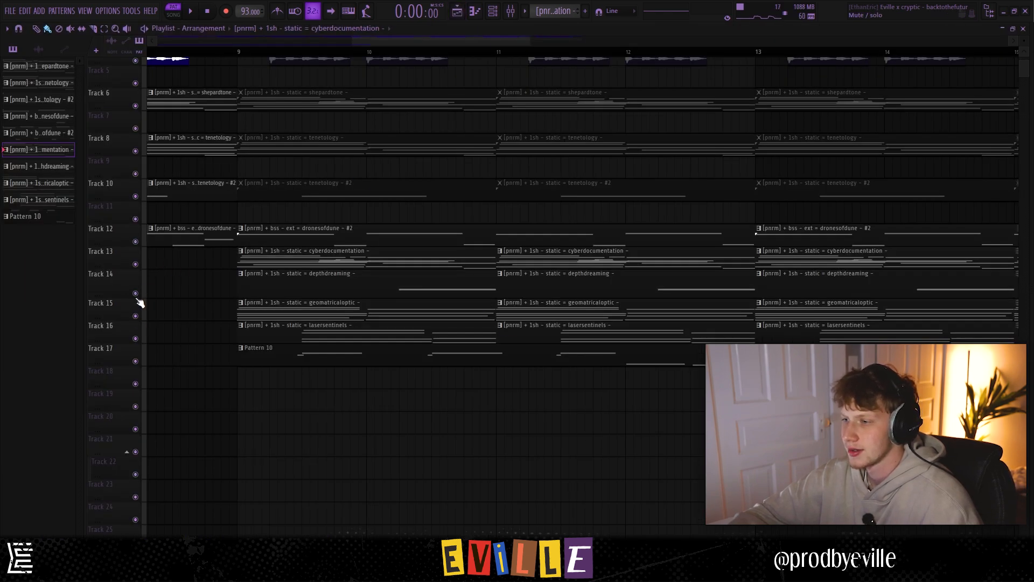
double_click(272, 305)
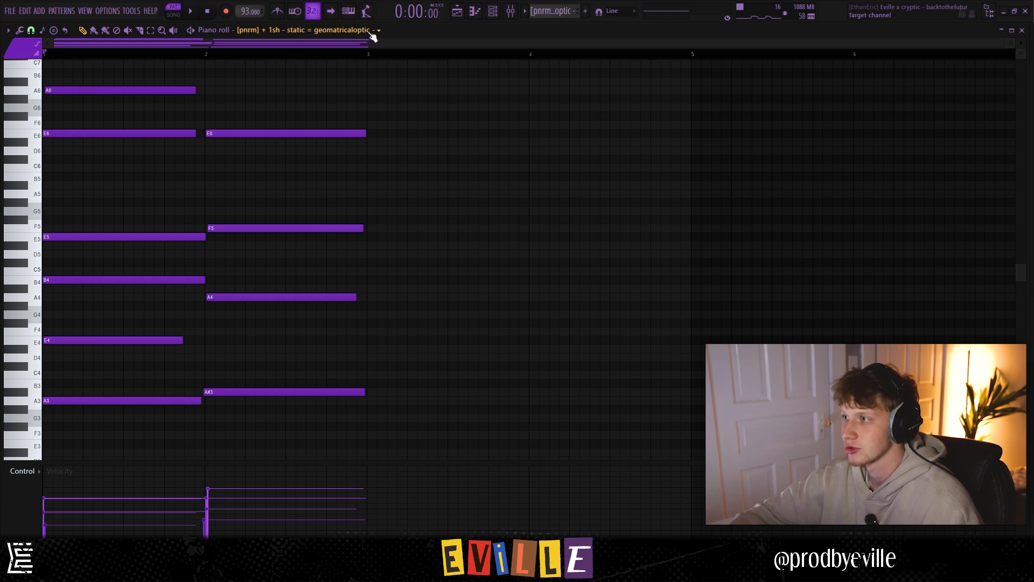
left_click(193, 11)
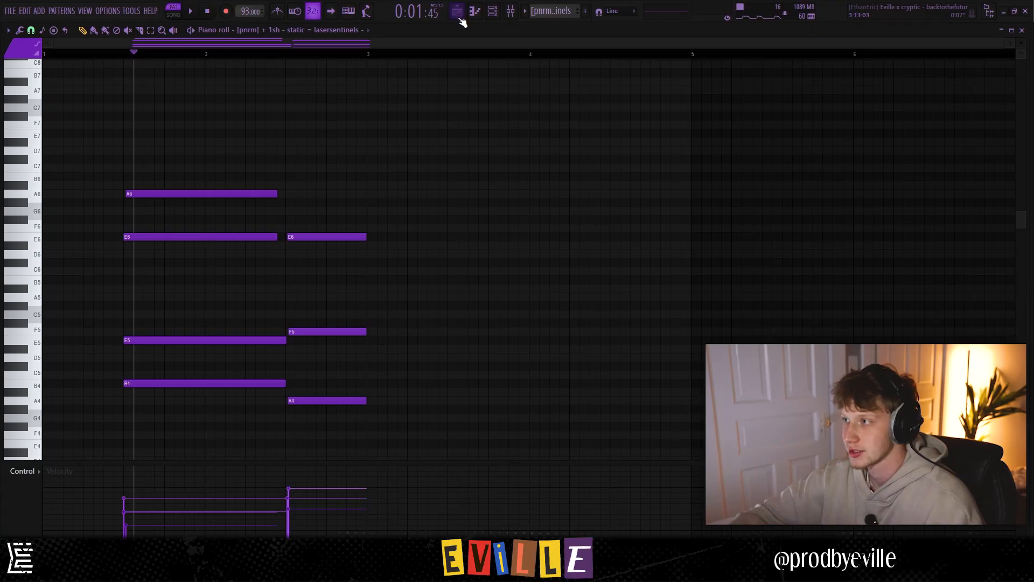
Open the first lasersentinels pattern on Track 16 and select all of its notes
left_click(459, 16)
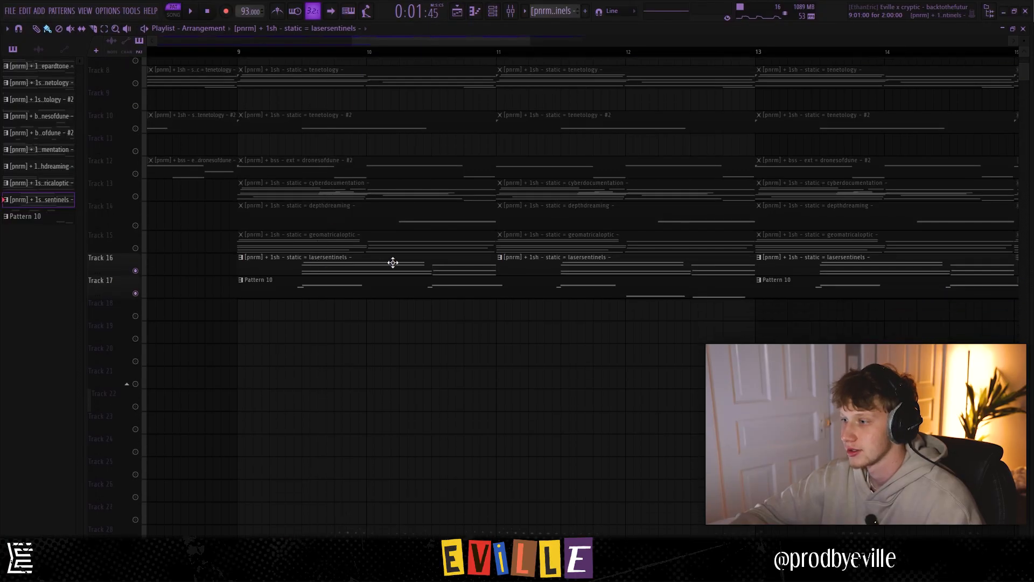
left_click(346, 261)
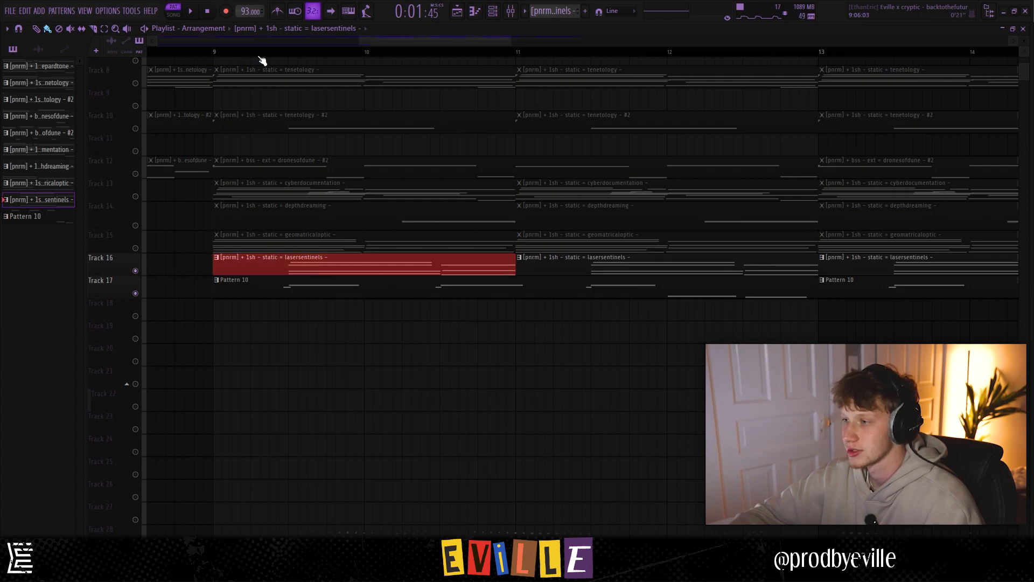
double_click(251, 272)
left_click_drag(118, 140, 409, 455)
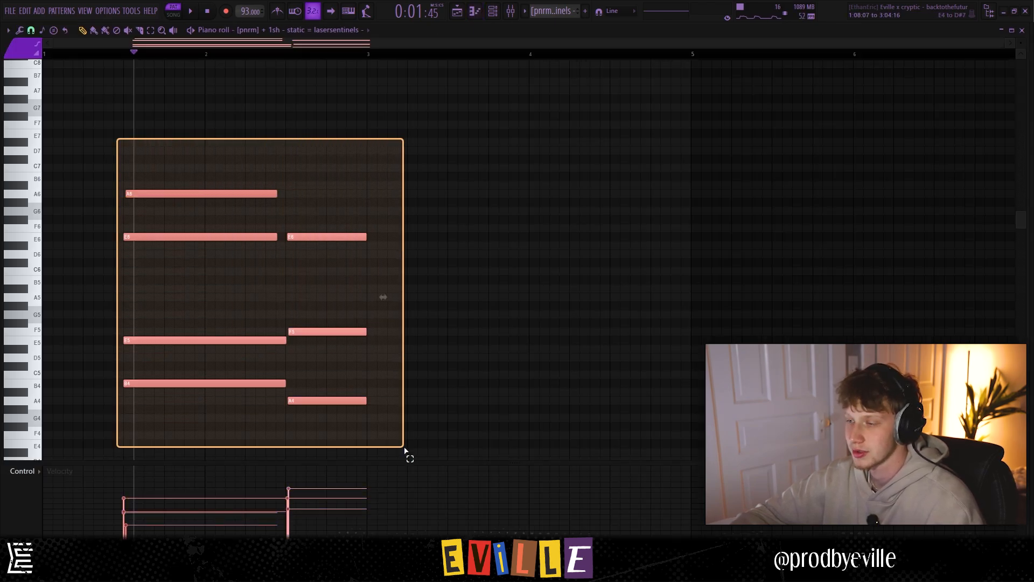
Play back the lasersentinels notes and review Pattern 10's photonlift notes in the piano roll
key("space")
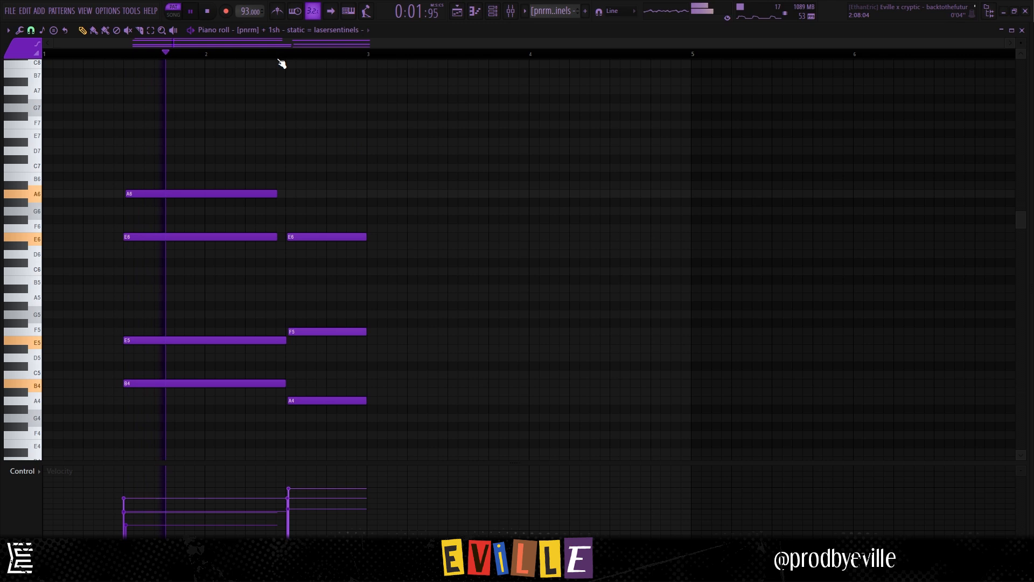
left_click(288, 55)
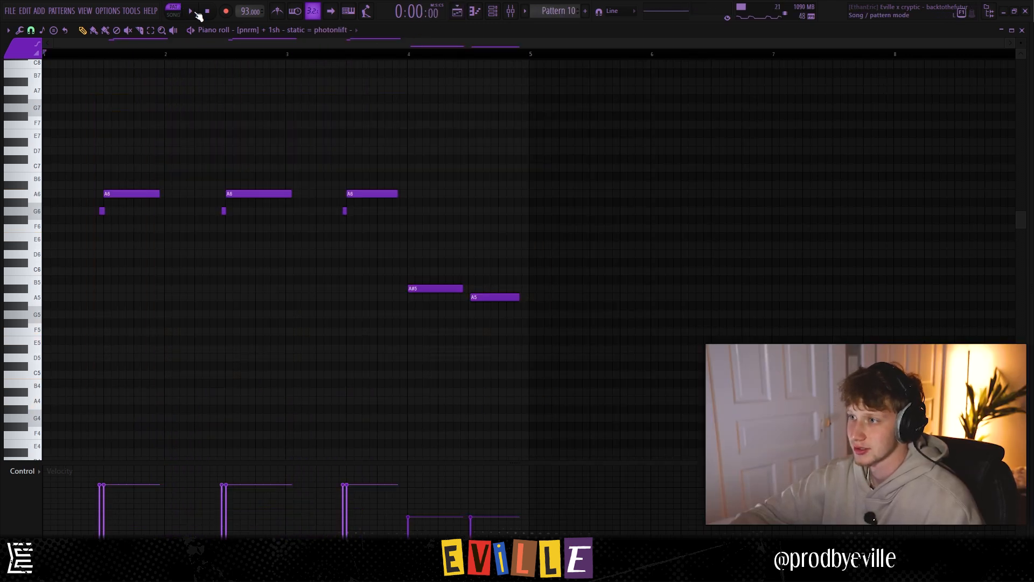
scroll(86, 242, "up", 3)
scroll(81, 239, "down", 3)
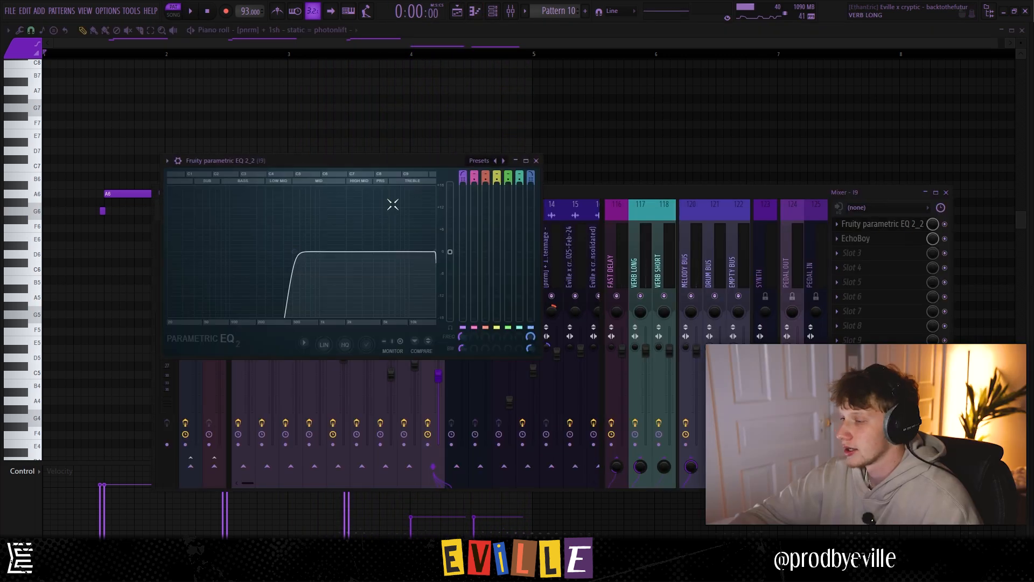
Inspect the EchoBoy effect on insert I9, close it and return to the playlist
left_click(882, 240)
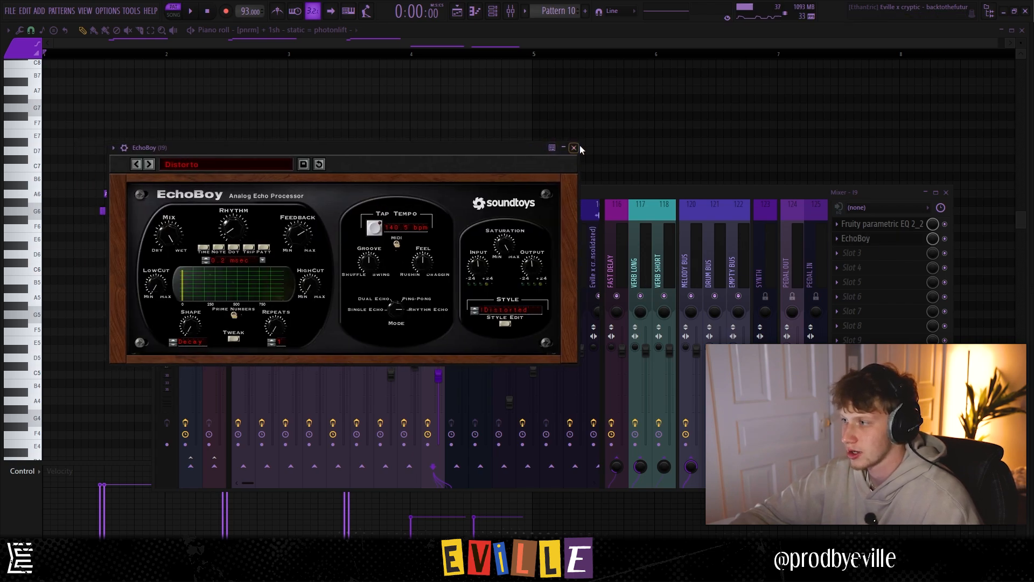
left_click(574, 147)
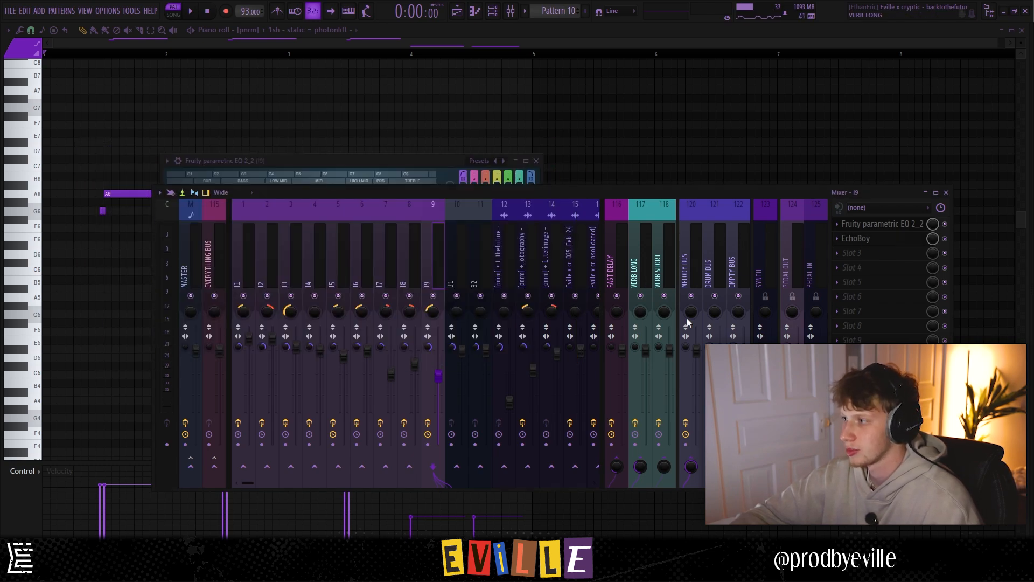
left_click(473, 12)
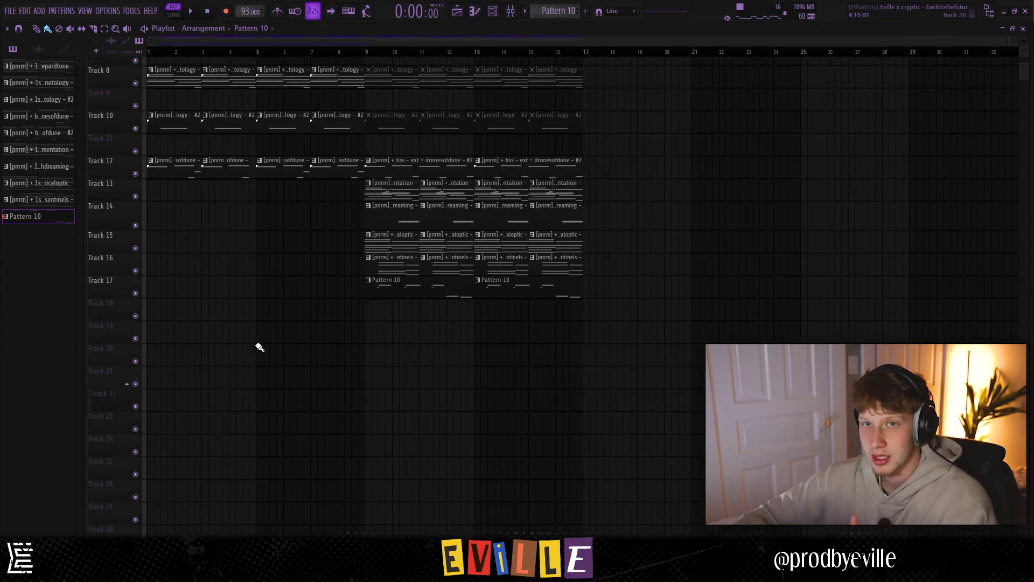
scroll(260, 347, "up", 3)
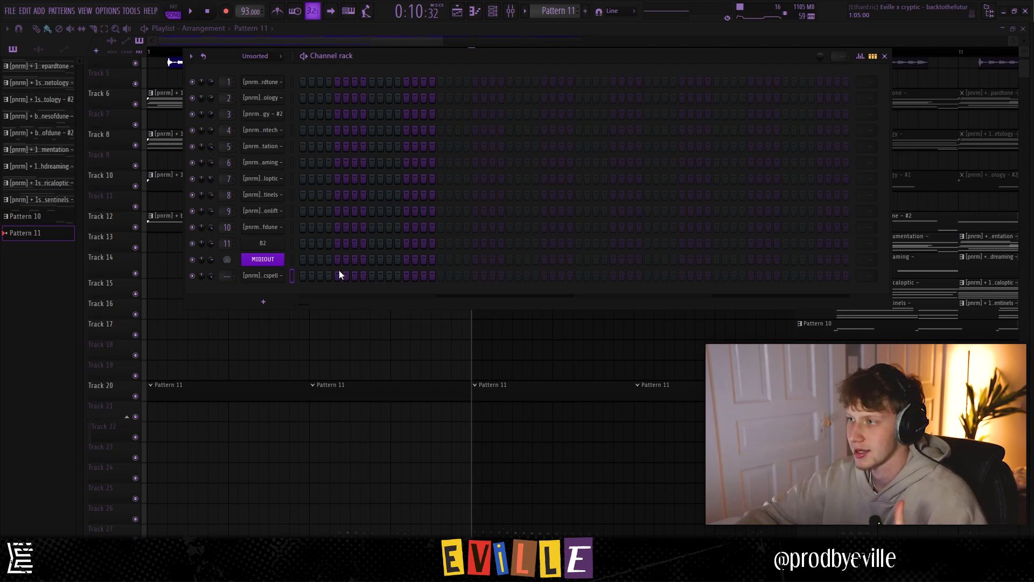
Place pendulumbridge hits on steps 5, 13, 21 and 29 of Pattern 11 while the song plays
left_click(338, 276)
key("space")
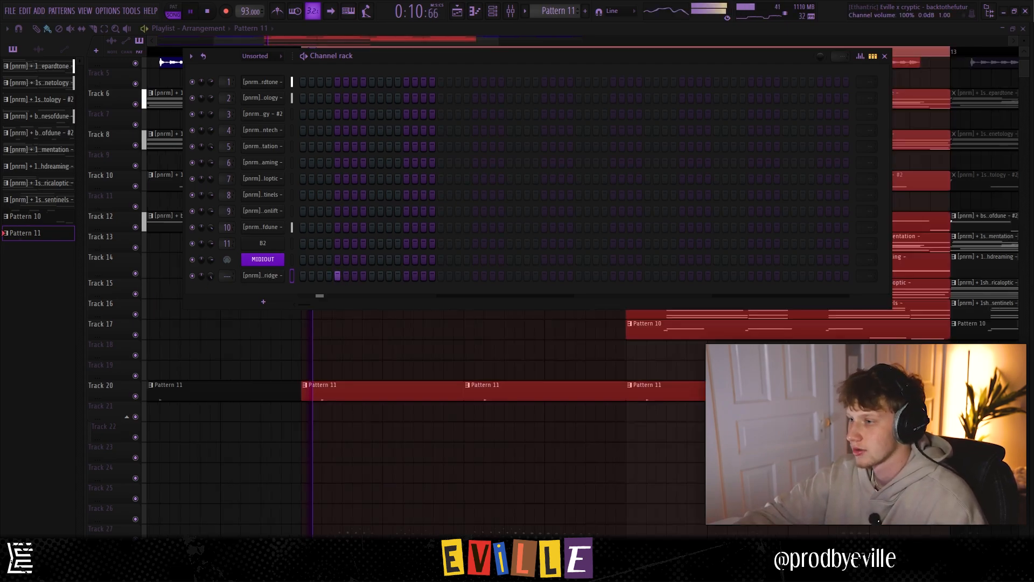
left_click(425, 276)
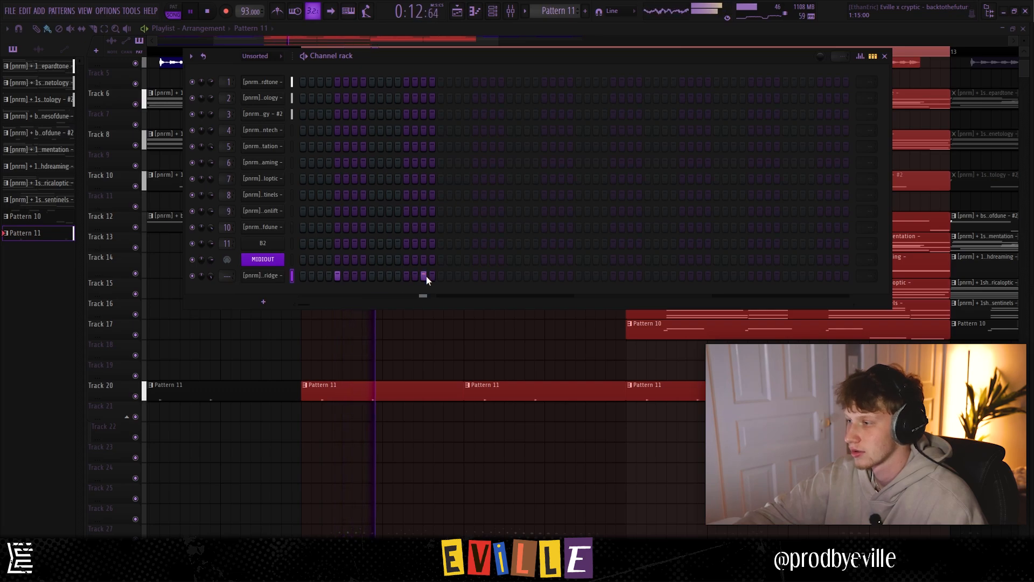
left_click(476, 276)
left_click(544, 276)
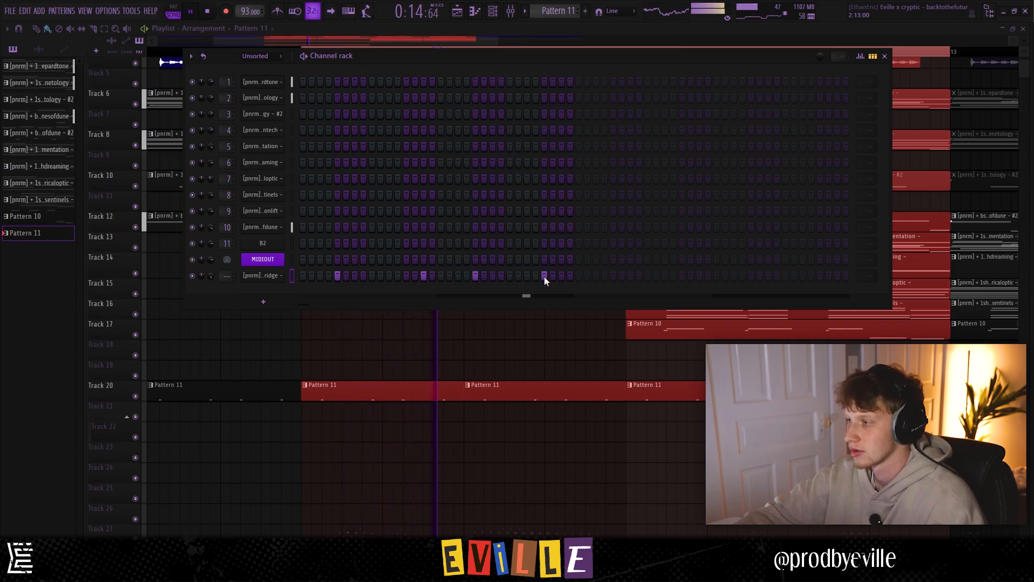
left_click(423, 276)
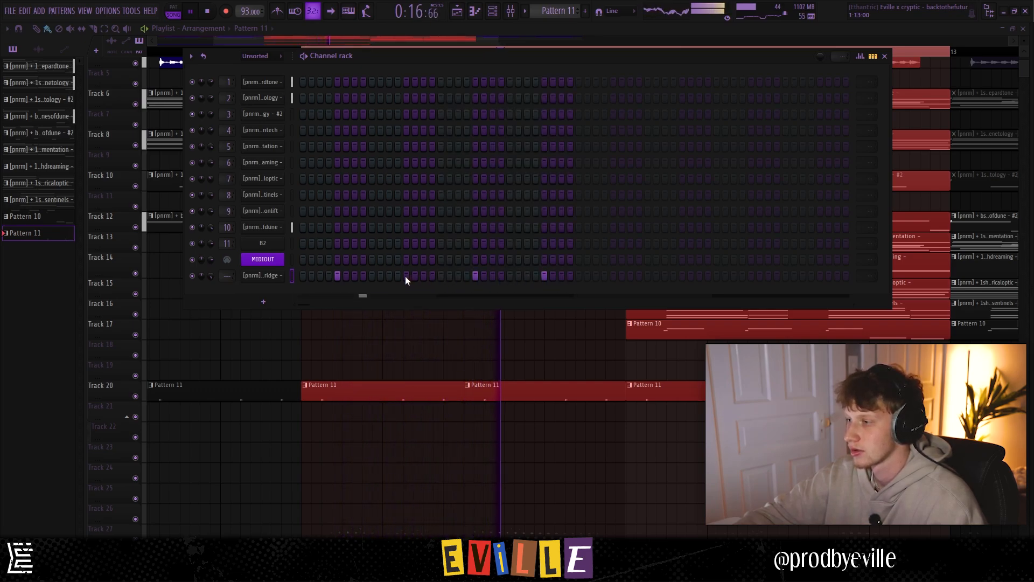
left_click(406, 276)
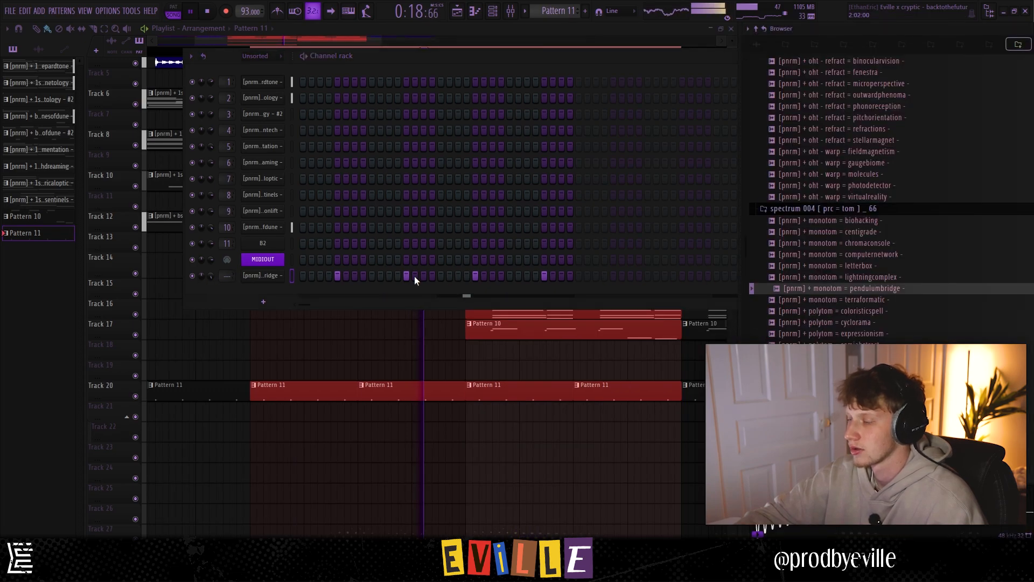
Open the pendulumbridge channel's steps in the piano roll and examine its C5 notes, clearing the selection when done
right_click(272, 275)
left_click(307, 275)
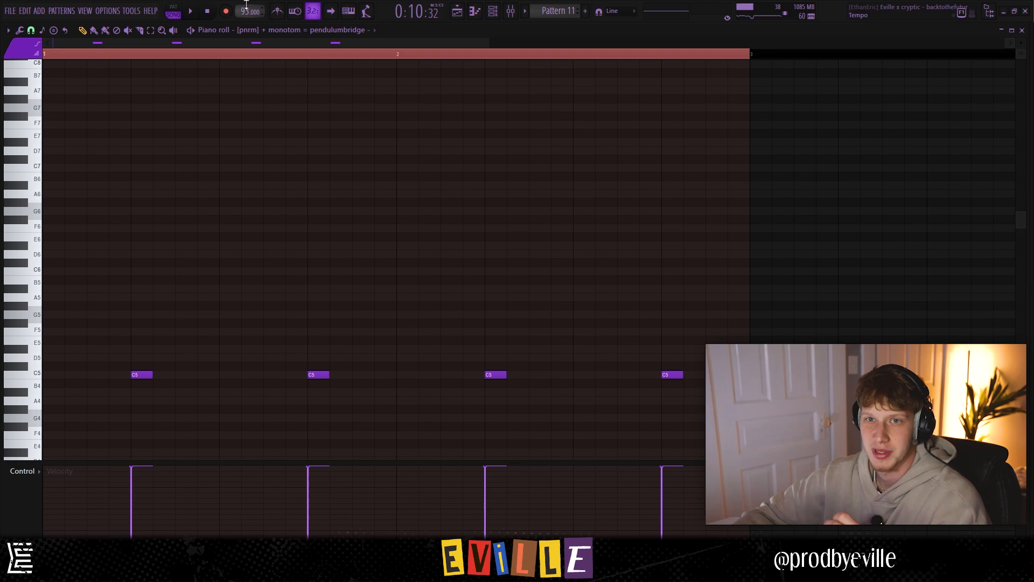
left_click_drag(124, 327, 735, 412)
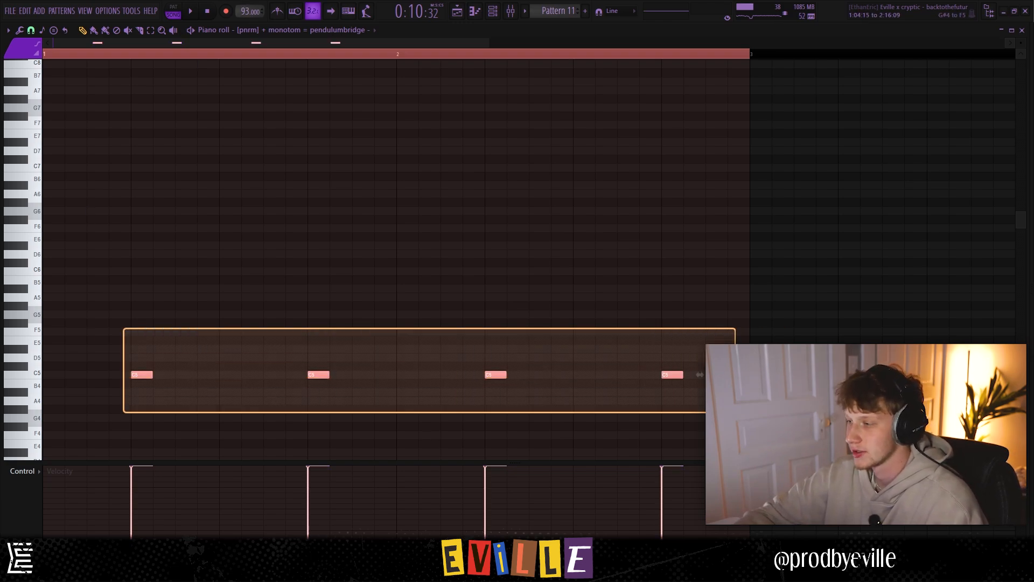
left_click(383, 238)
scroll(195, 224, "down", 3)
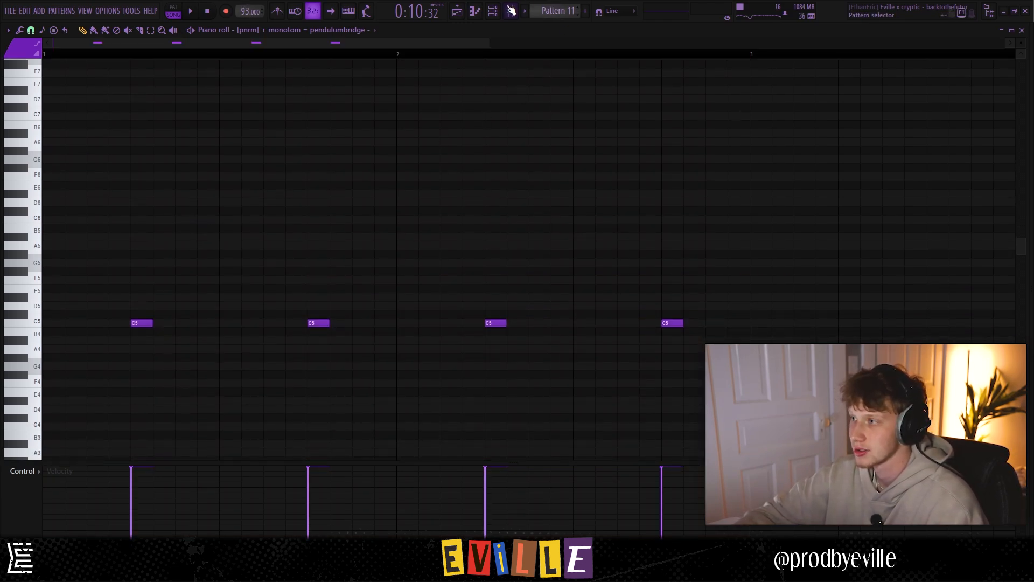
Select all pendulumbridge notes in the piano roll and nudge them later in time and back again
left_click(493, 11)
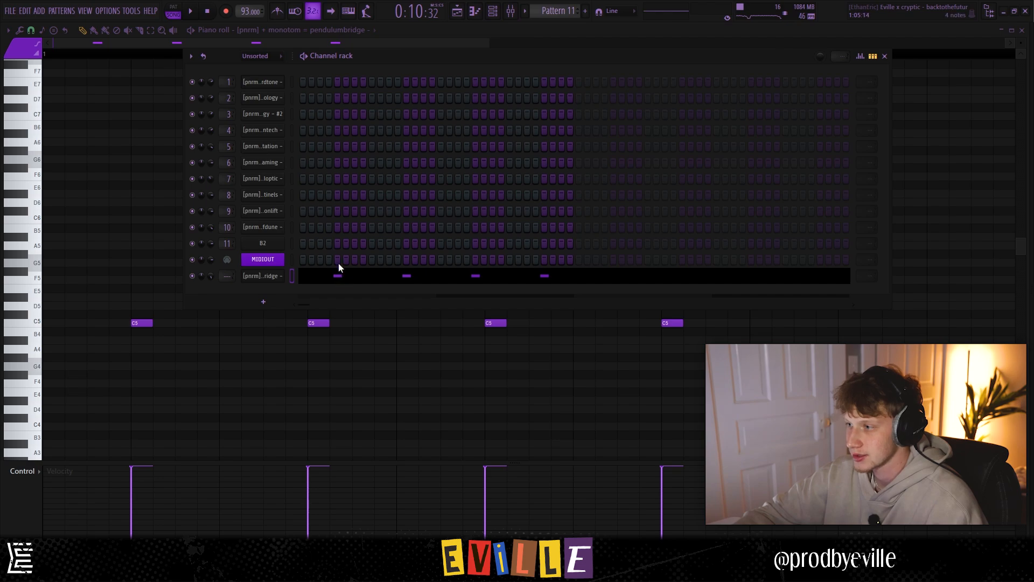
left_click(454, 279)
left_click(455, 279)
scroll(233, 286, "down", 3)
key("ctrl+a")
scroll(73, 266, "up", 1)
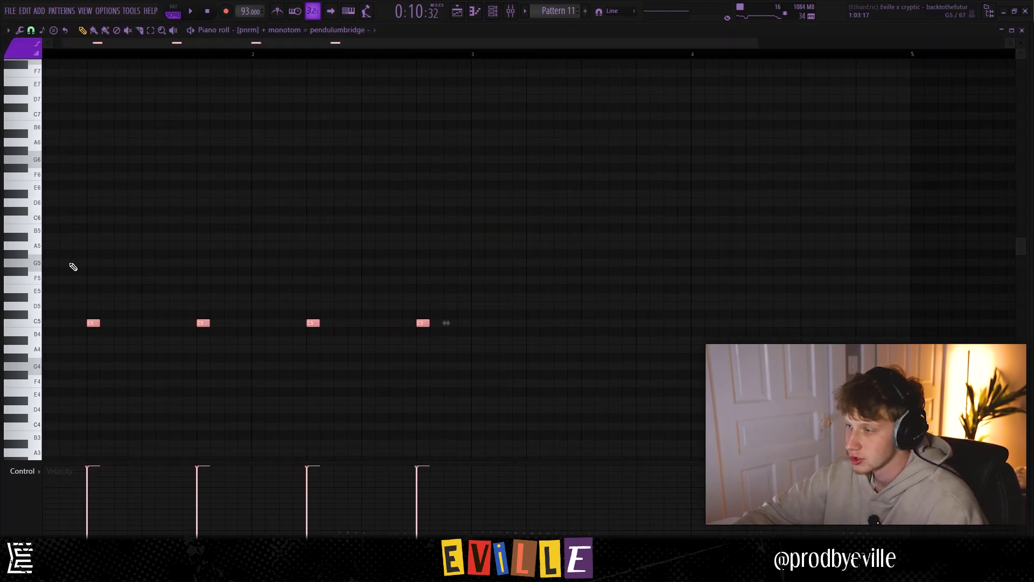
key("shift+Right")
key("shift+Right")
key("shift+Right")
key("shift+Right")
key("shift+Left")
key("shift+Left")
key("shift+Left")
key("shift+Left")
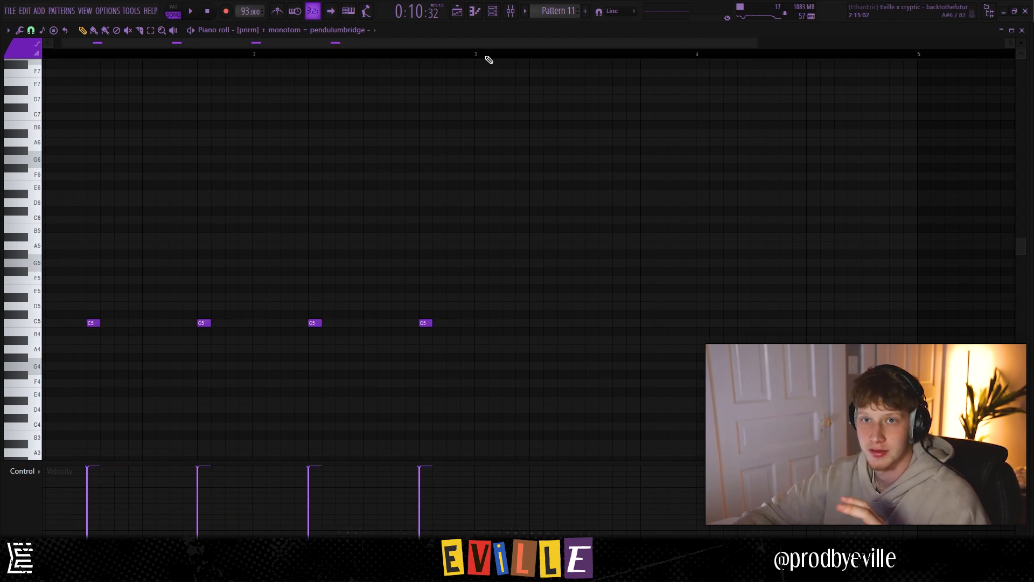
Play the beat with the channel rack showing and expand the kit's spectrum 001 [ bss = kck ] folder in the browser
left_click(501, 13)
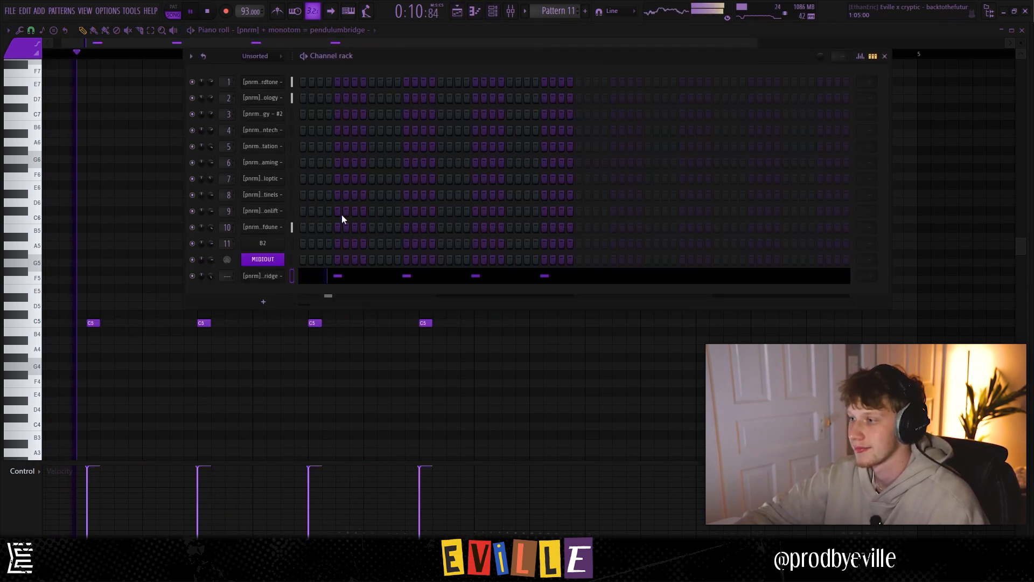
key("alt+F8")
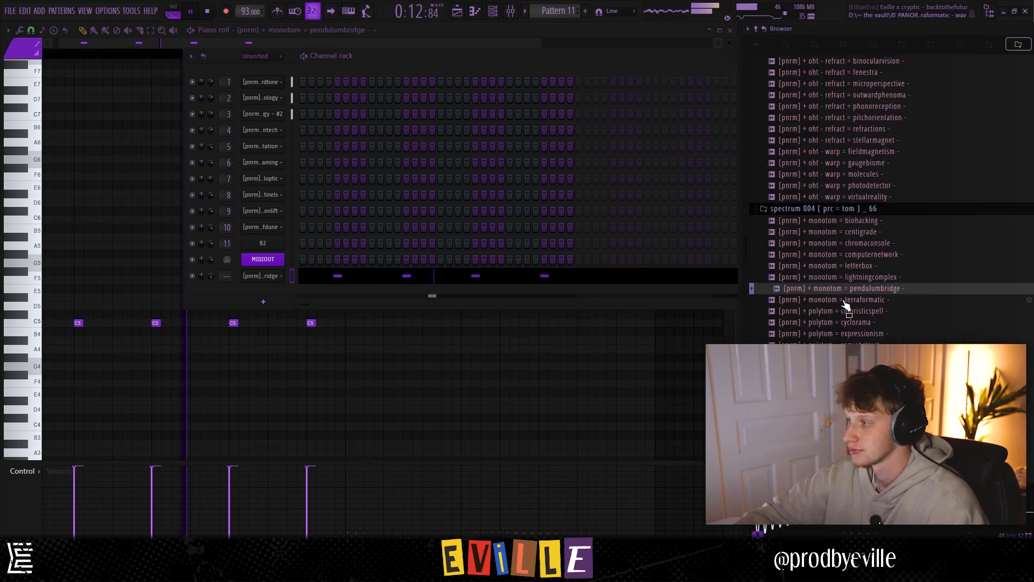
key("alt+F8")
key("alt+F8")
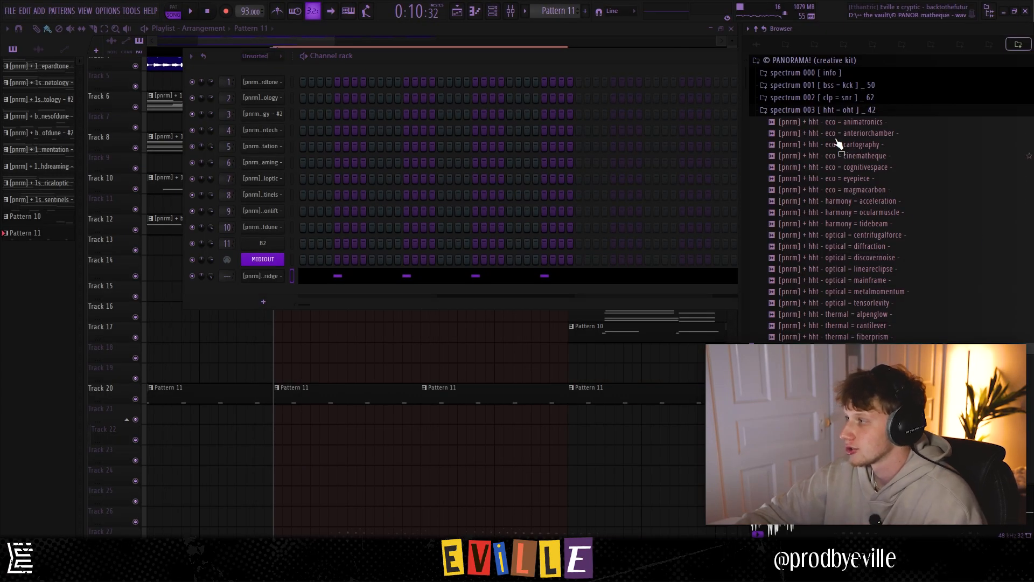
left_click(822, 109)
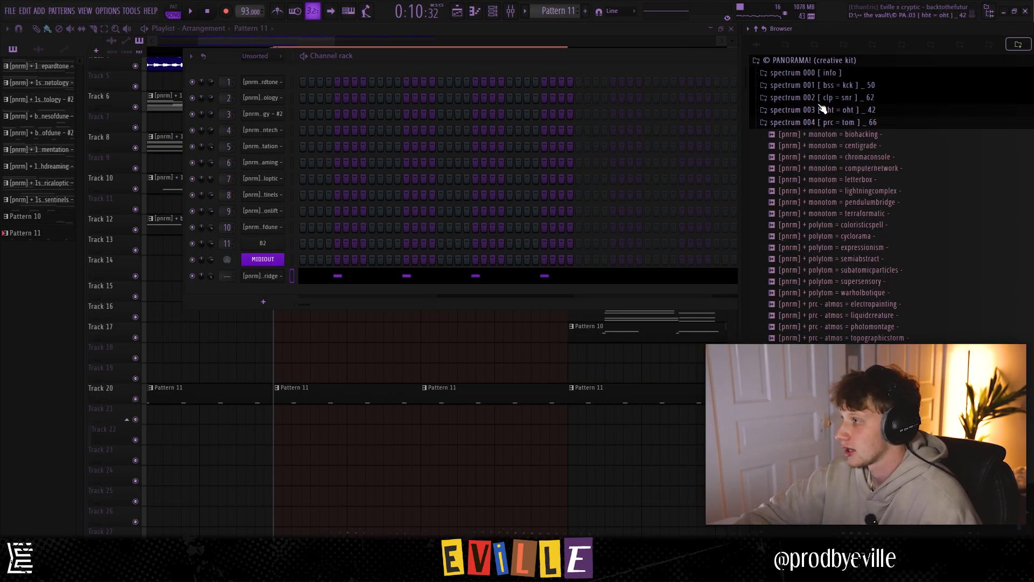
left_click(831, 124)
left_click(840, 87)
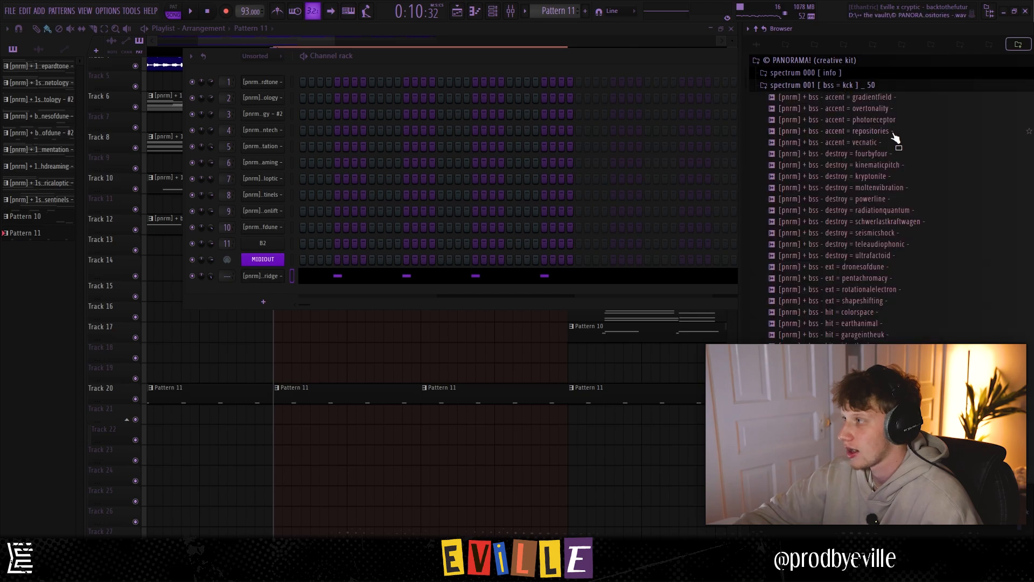
Audition bass and kick samples from spectrum 001 and load kck - universal = audiogram as a new channel
left_click(860, 99)
left_click(875, 267)
left_click(873, 414)
scroll(866, 259, "down", 7)
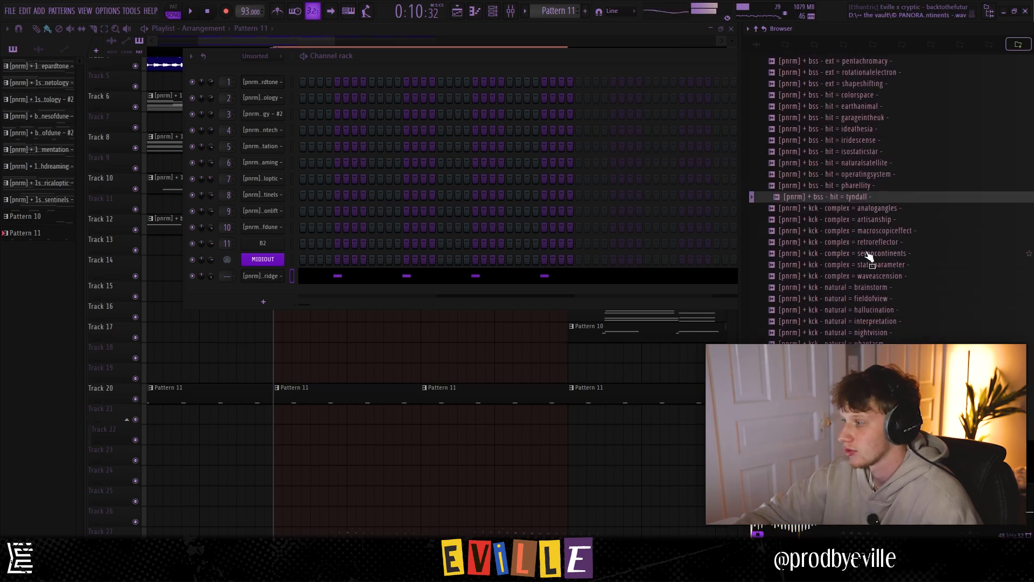
left_click(868, 326)
left_click(865, 315)
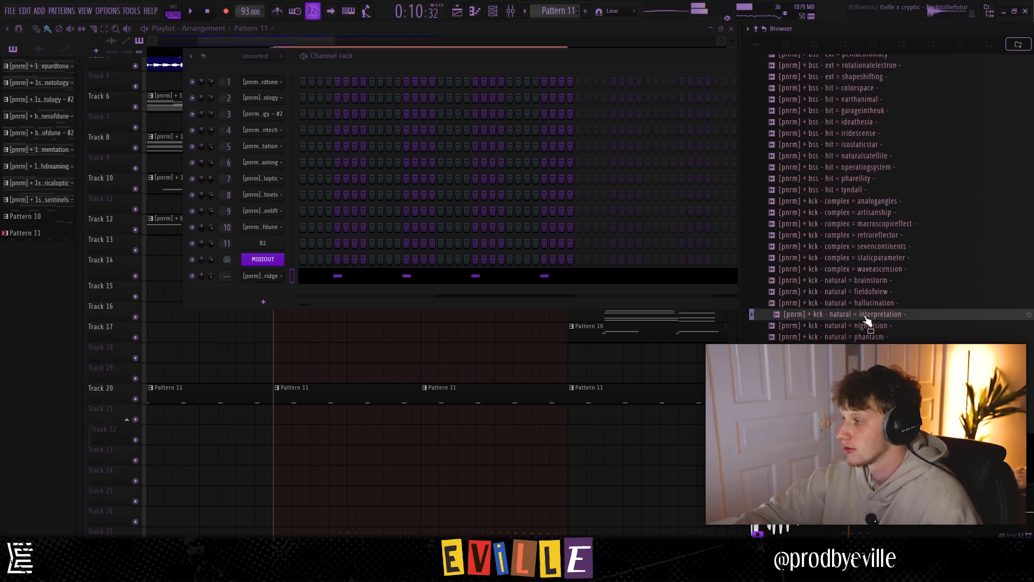
left_click(862, 304)
left_click(862, 315)
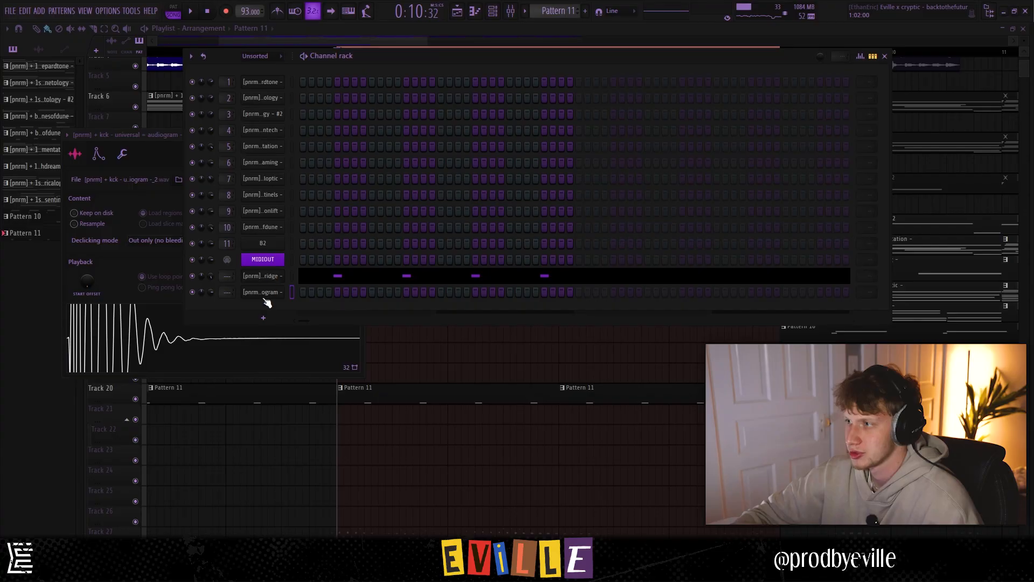
Open the audiogram kick in the piano roll and place C5 notes at the start and fourth step of bar 1
right_click(288, 294)
left_click(319, 297)
left_click(88, 324)
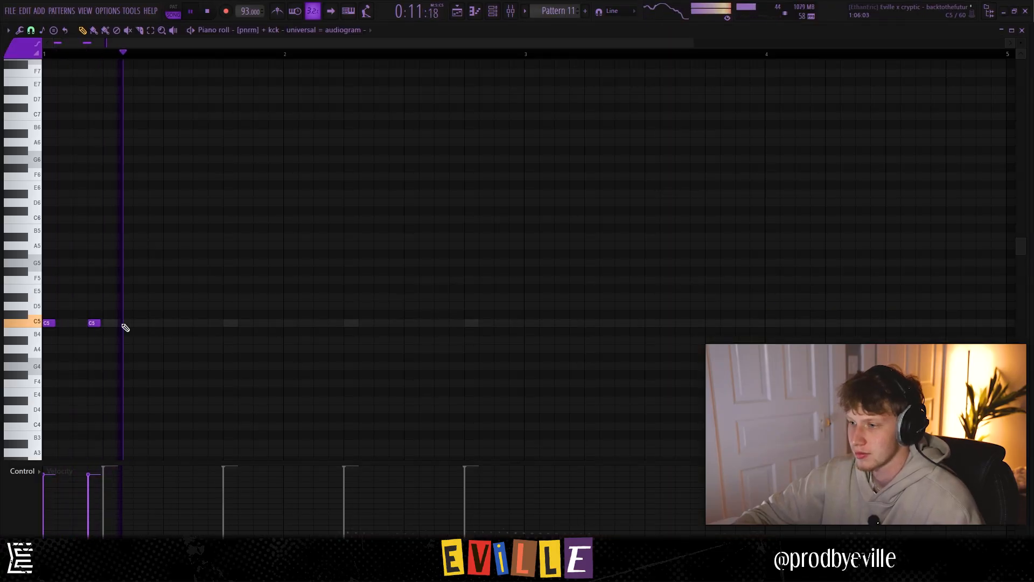
scroll(215, 326, "up", 2)
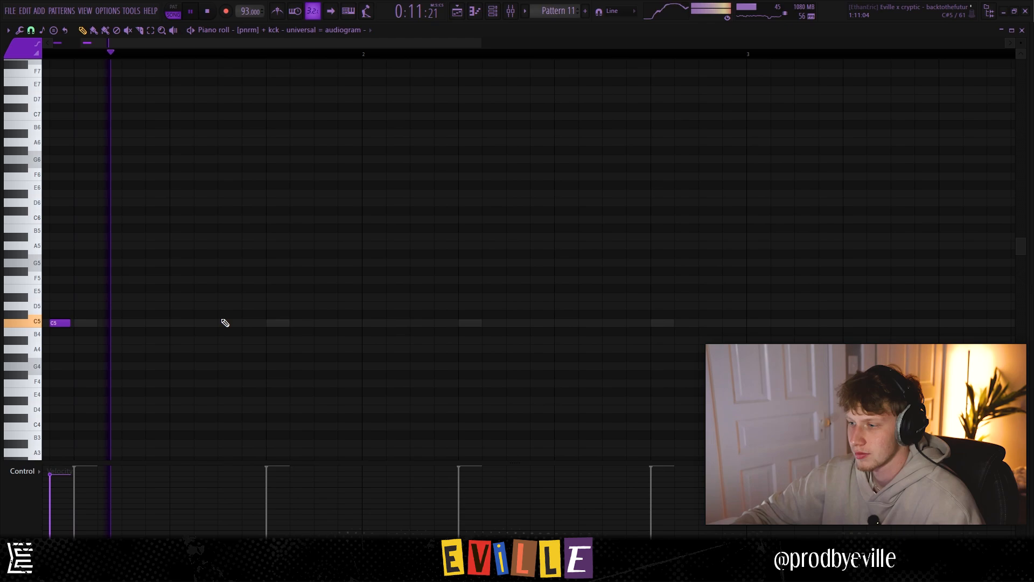
Try extra C5 kick hits in the second half of bar 1 and keep one at the start of bar 2
left_click(223, 323)
left_click(251, 324)
left_click(348, 323)
right_click(355, 324)
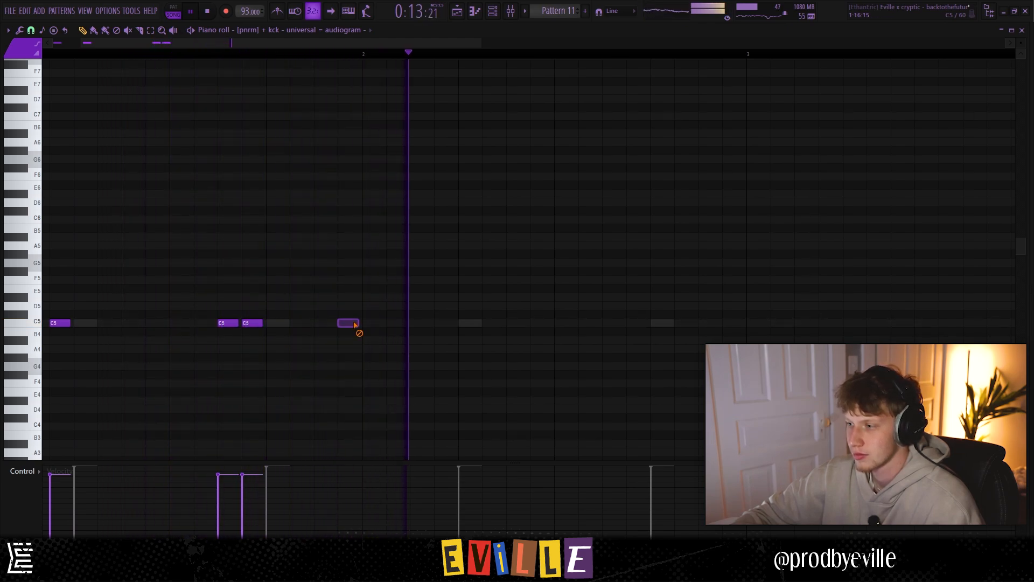
left_click(367, 325)
scroll(233, 322, "down", 2)
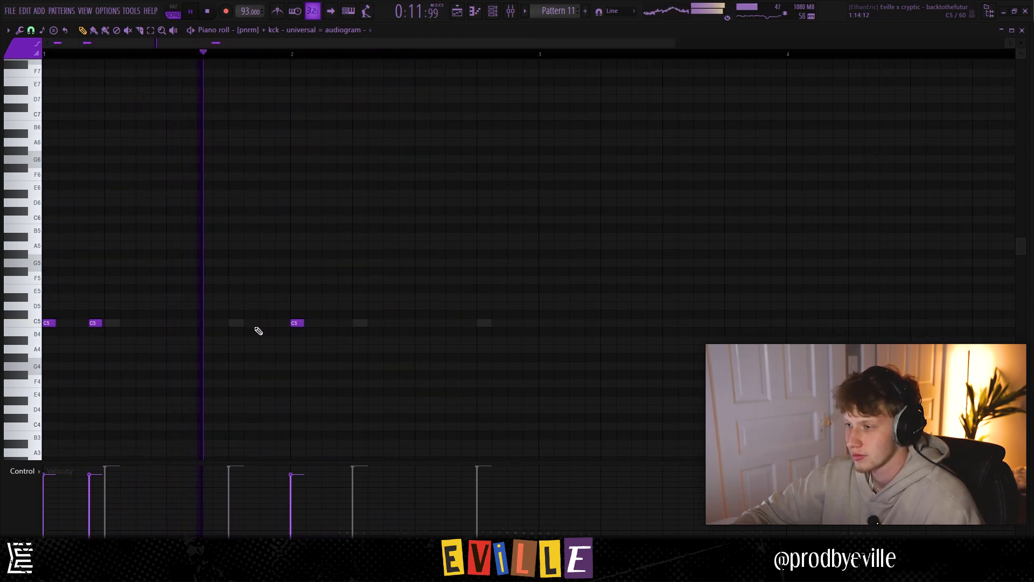
left_click(259, 325)
right_click(265, 324)
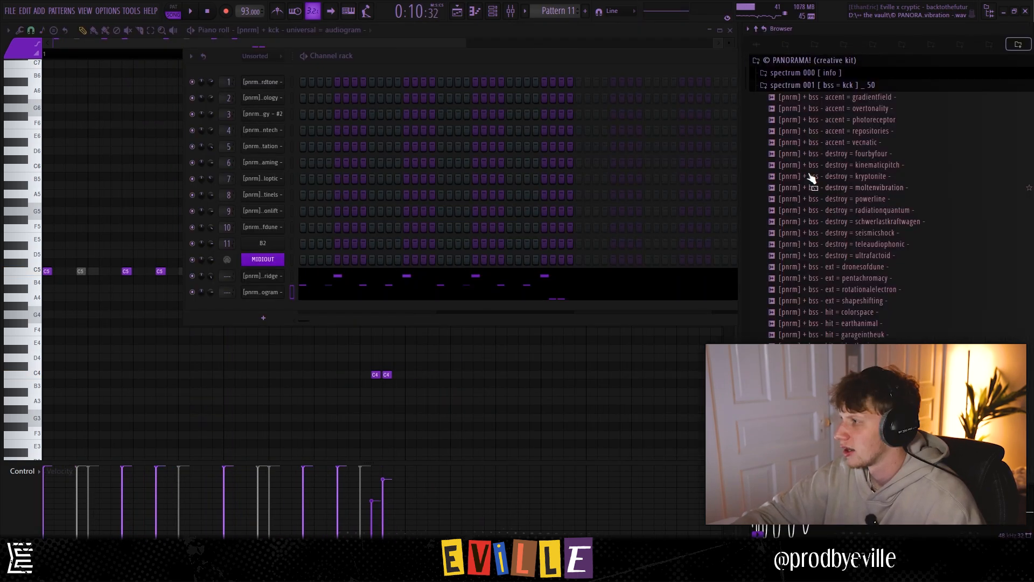
Replace the pendulumbridge sample with polytom = coloristicspell from the spectrum 004 [ prc = tom ] folder and play the beat
left_click(815, 87)
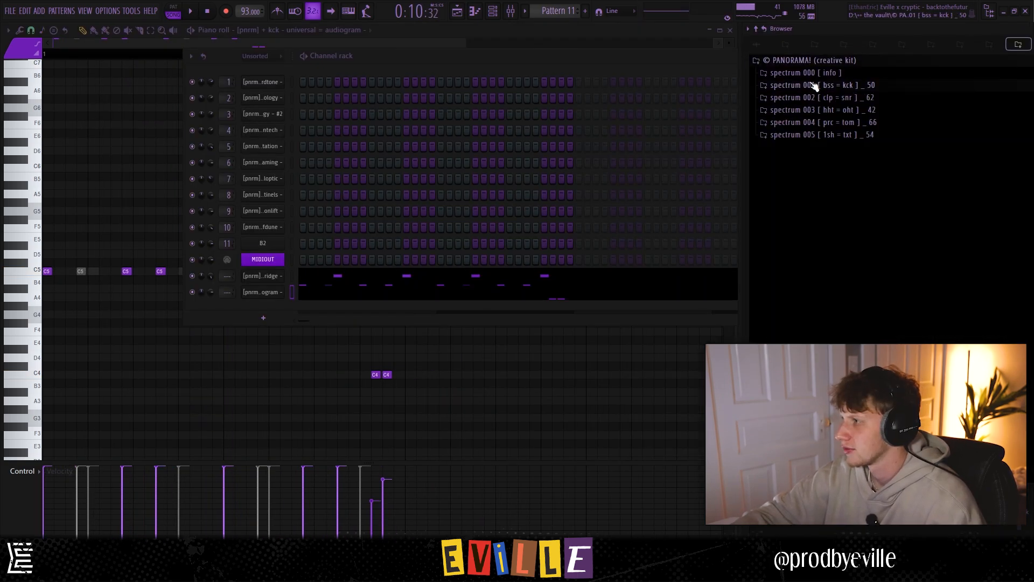
left_click(824, 123)
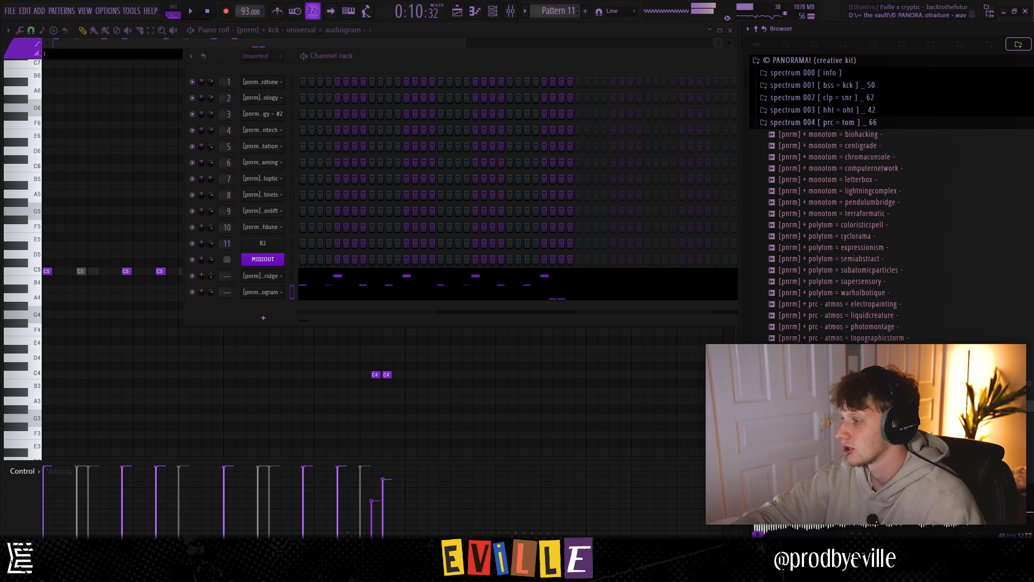
scroll(845, 208, "down", 3)
left_click_drag(833, 157, 836, 168)
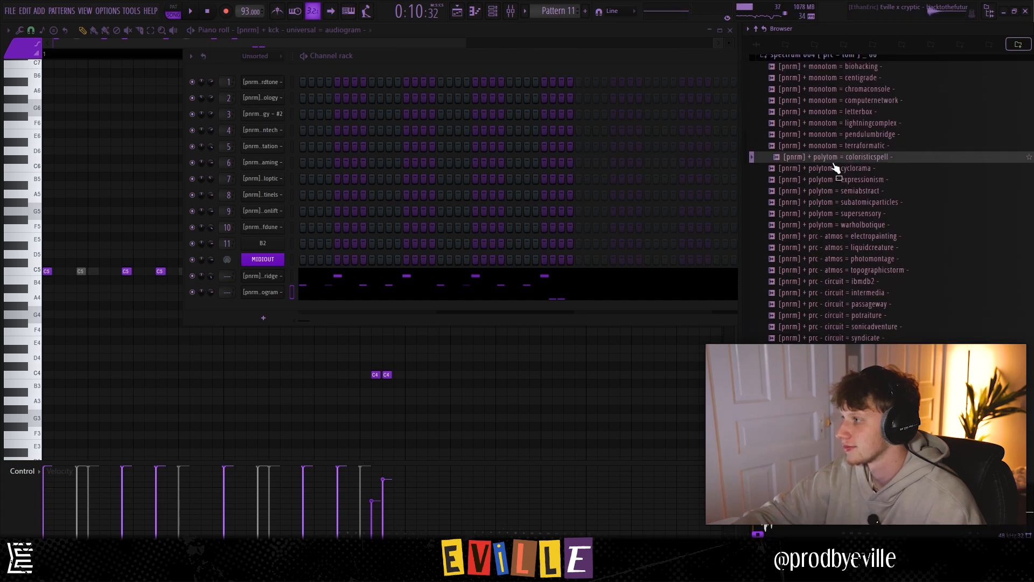
key("space")
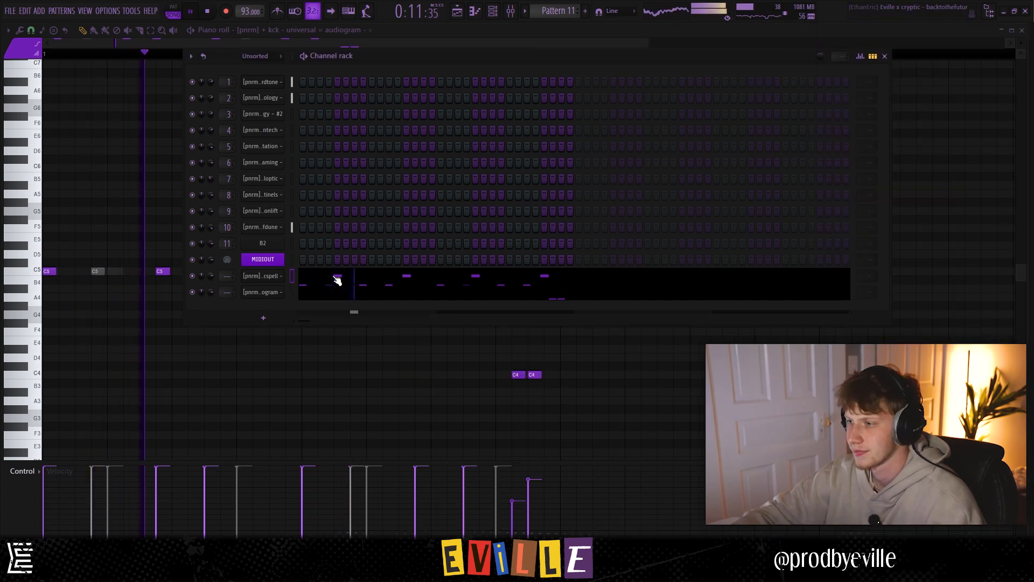
Mute the first three C5 notes of polytom = coloristicspell and add another C5 on step 15 of bar 2
left_click(336, 278)
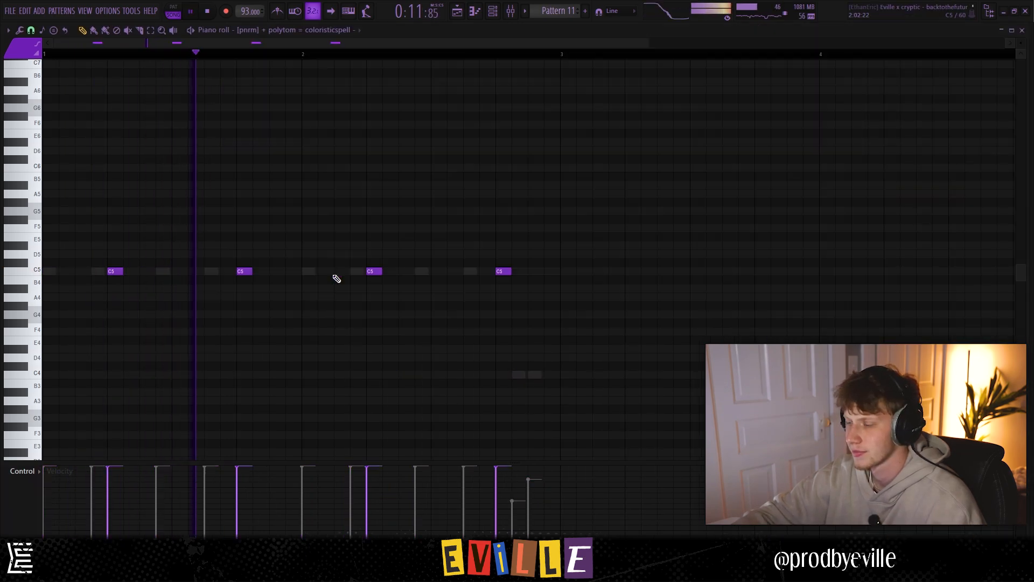
left_click(335, 277)
right_click(335, 275)
right_click(116, 271, "alt")
right_click(245, 271, "alt")
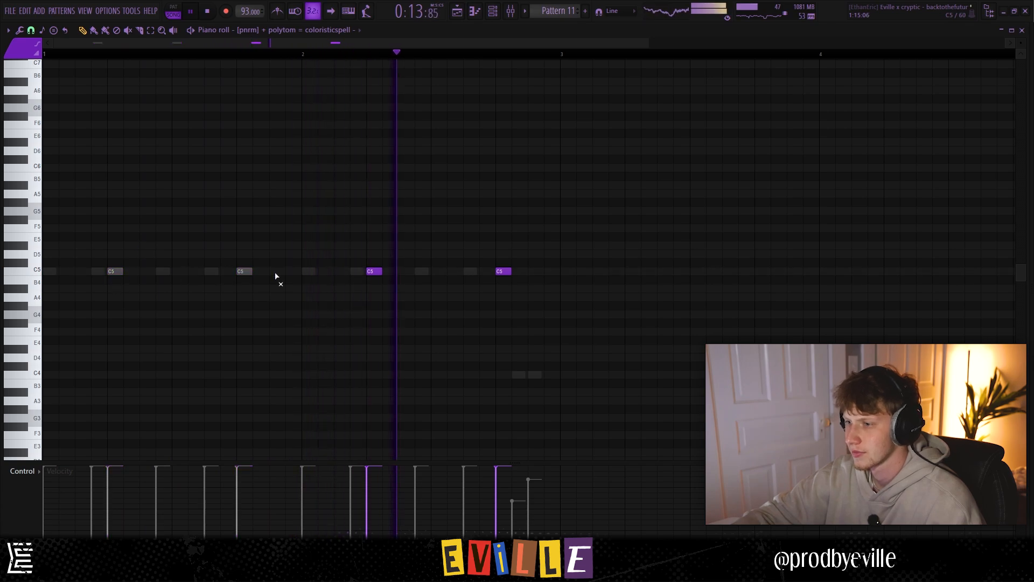
right_click(370, 272, "alt")
left_click(536, 272)
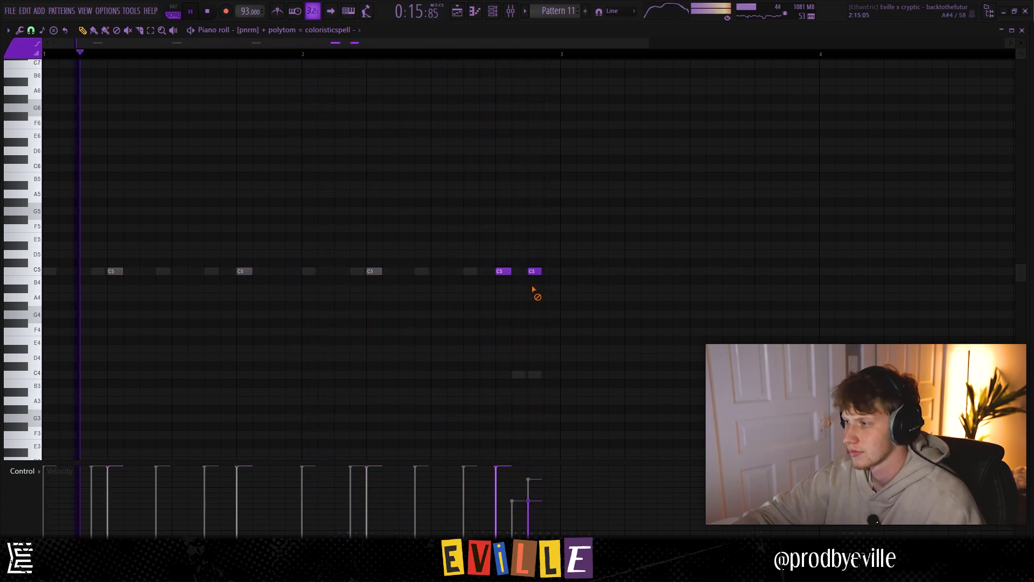
key("space")
Audition the percussion samples in the spectrum 004 [ prc = tom ] folder, from the polytom sounds through the prc - life group
left_click(493, 11)
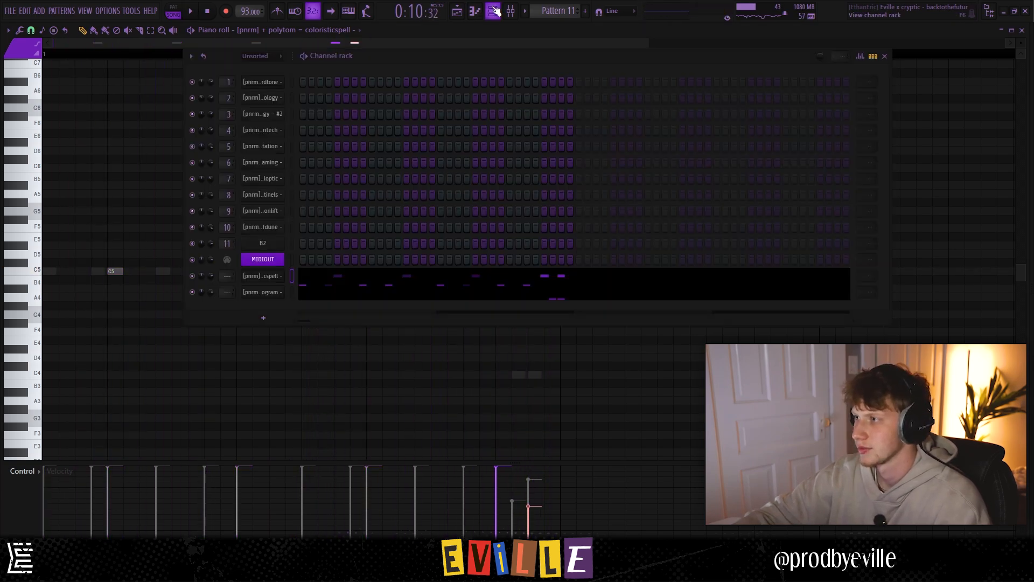
key("alt+F8")
key("Down")
key("Down")
key("Down")
key("Down")
key("Down")
key("Down")
key("Down")
key("Down")
key("Down")
key("Down")
key("Down")
key("Down")
key("Down")
key("Down")
key("Down")
key("Down")
key("Down")
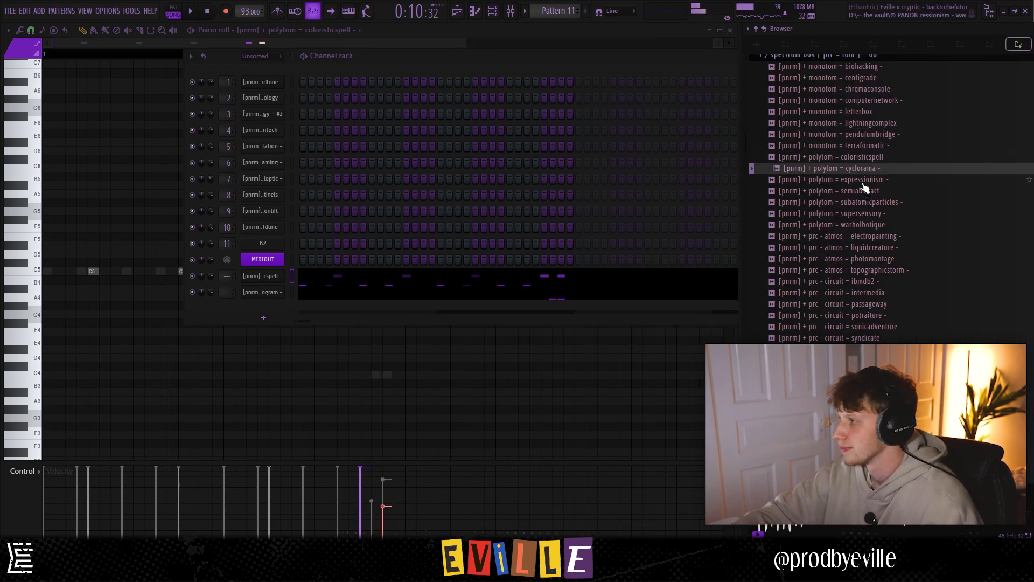
key("Down")
key("Down")
key("Down")
key("Down")
key("Down")
key("Down")
key("Down")
key("Down")
key("Down")
key("Down")
key("Down")
key("Down")
key("Down")
key("Down")
key("Down")
key("Down")
key("Down")
key("Down")
key("Down")
key("Down")
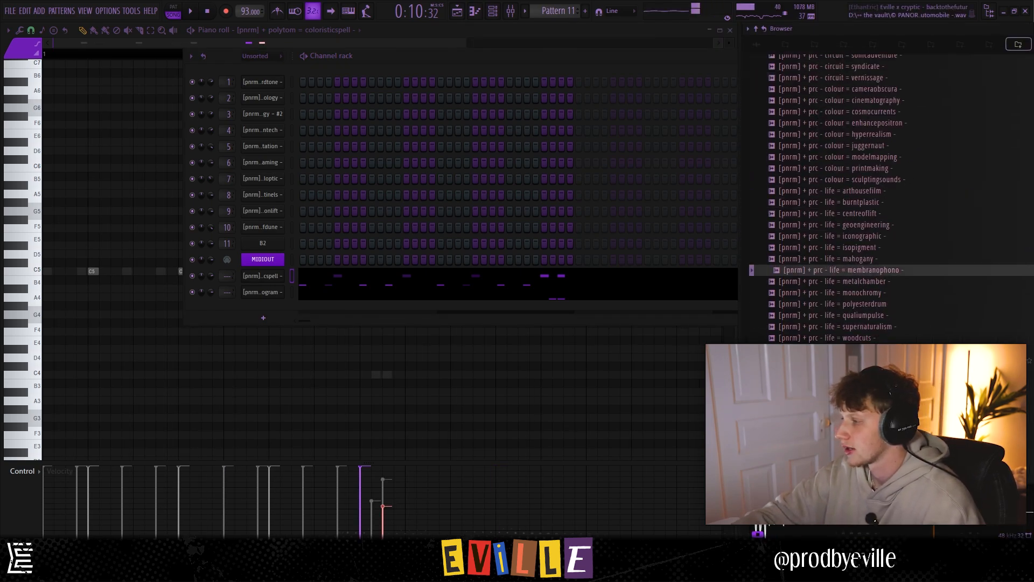
Load rms - tonal = steamroller as a new channel and place hits on steps 5, 13 and 21
scroll(857, 227, "up", 10)
left_click(818, 125)
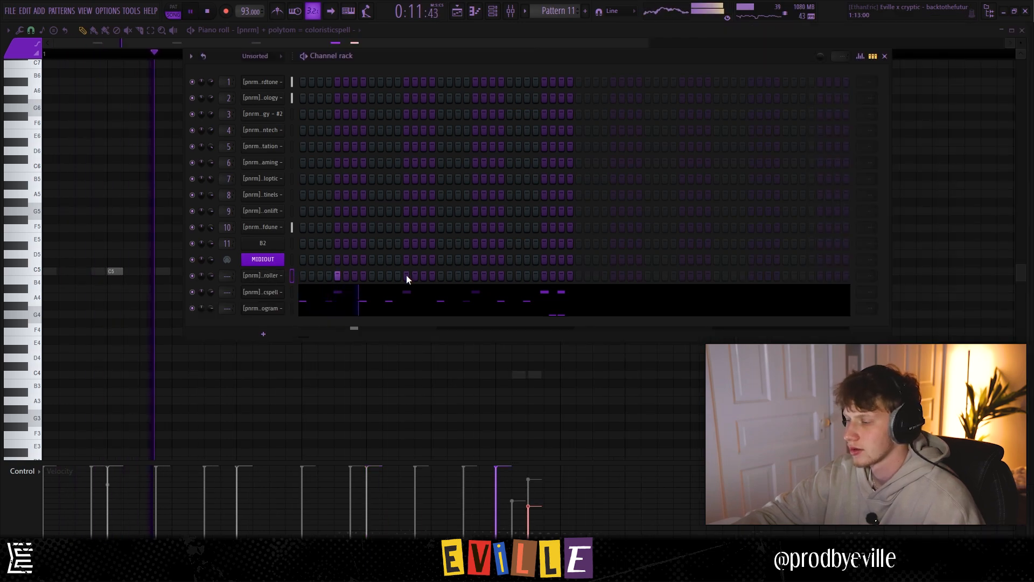
left_click(406, 275)
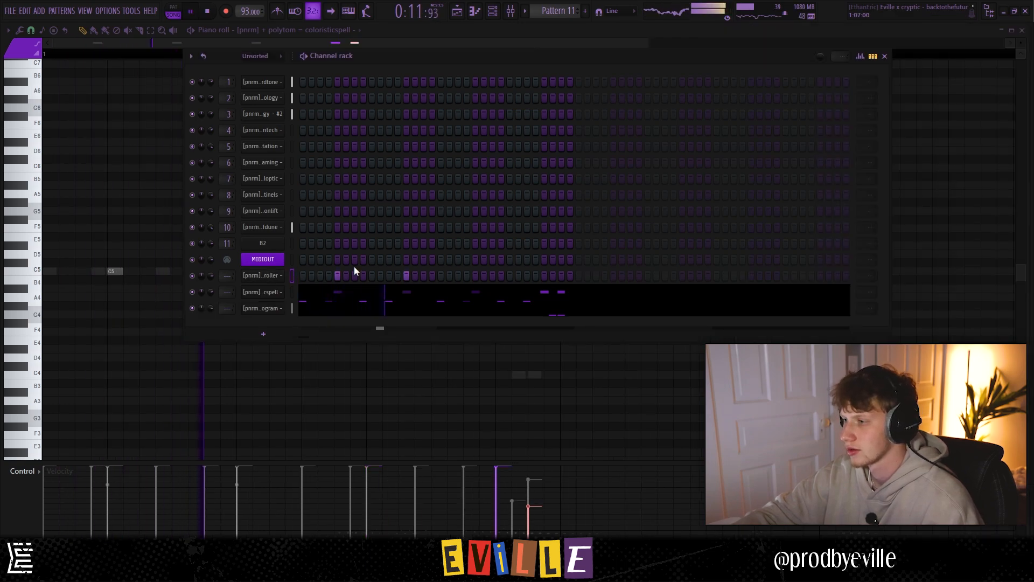
left_click(474, 276)
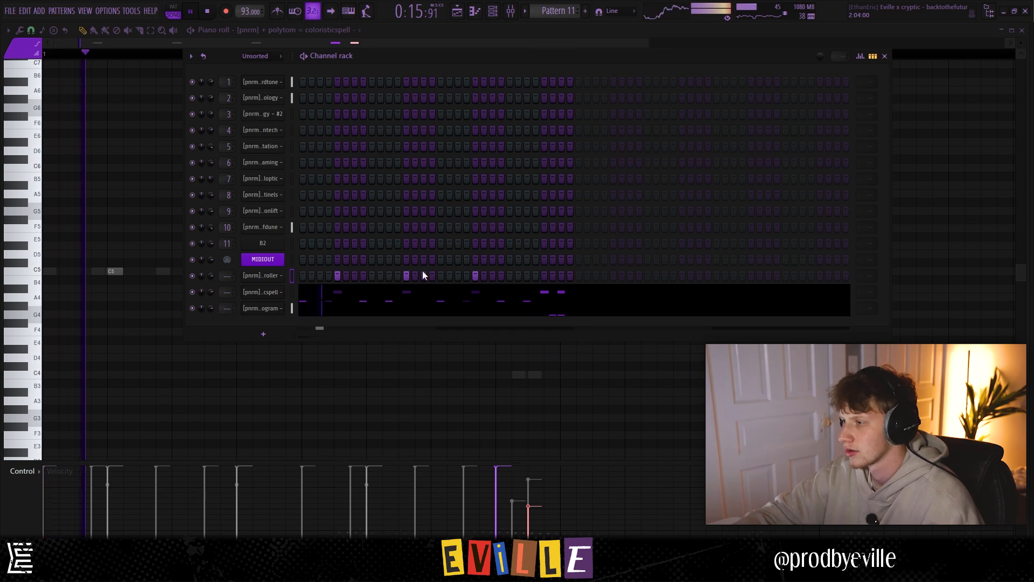
Replace the steamroller sample with snr - linear = blockofnoise, turn off Reverse and reset its sample start offset to 0%
key("alt+F8")
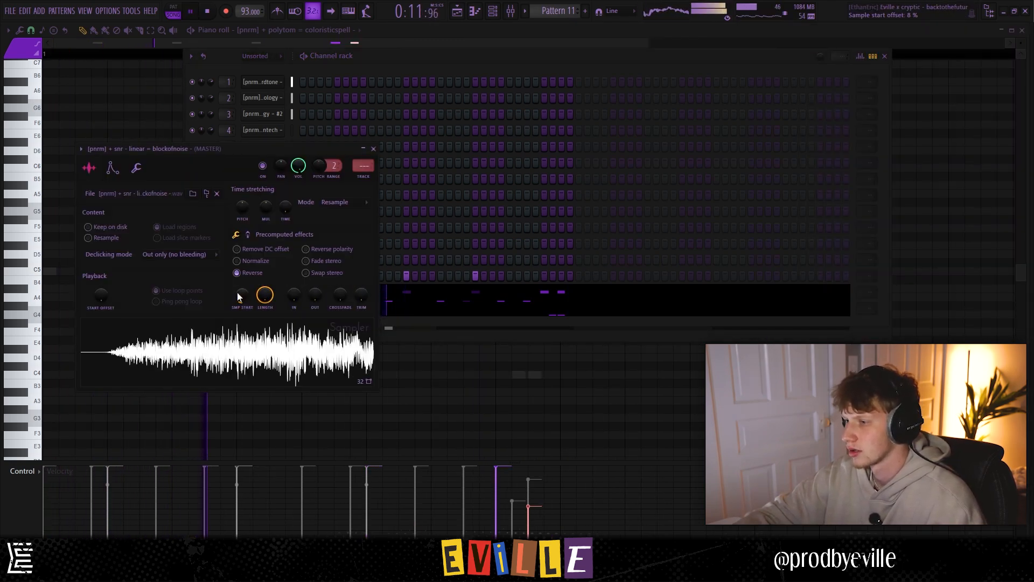
right_click(238, 294)
left_click(237, 274)
right_click(243, 293)
left_click(252, 298)
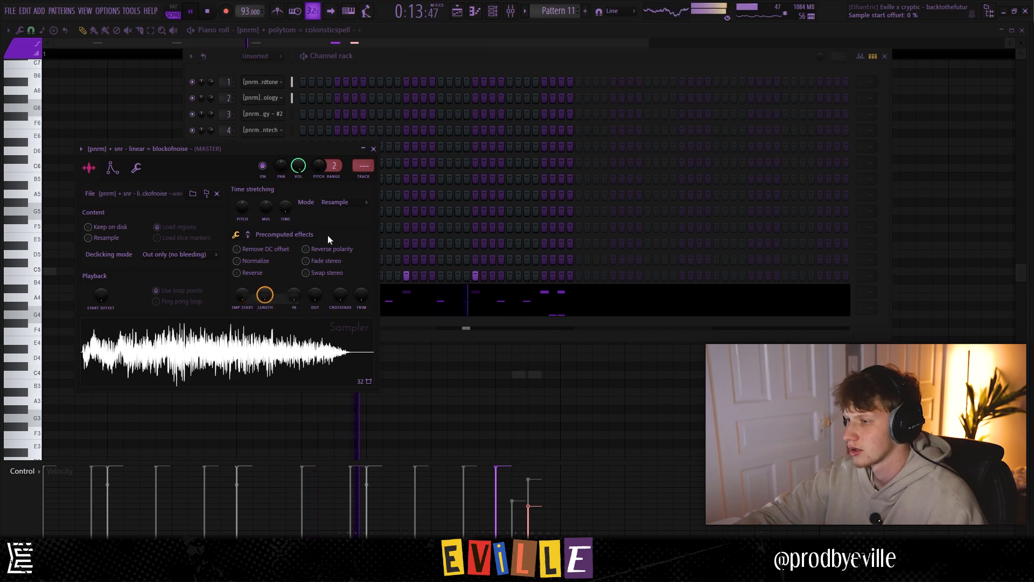
left_click(374, 149)
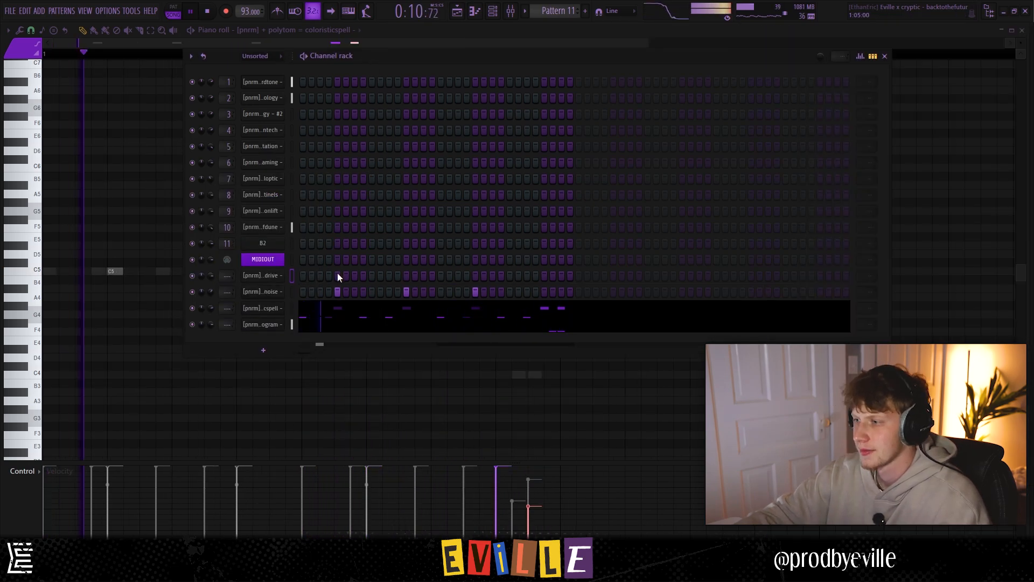
Add snr - linear = electrodrive as a new channel and place hits on steps 5, 13 and 21
left_click(337, 276)
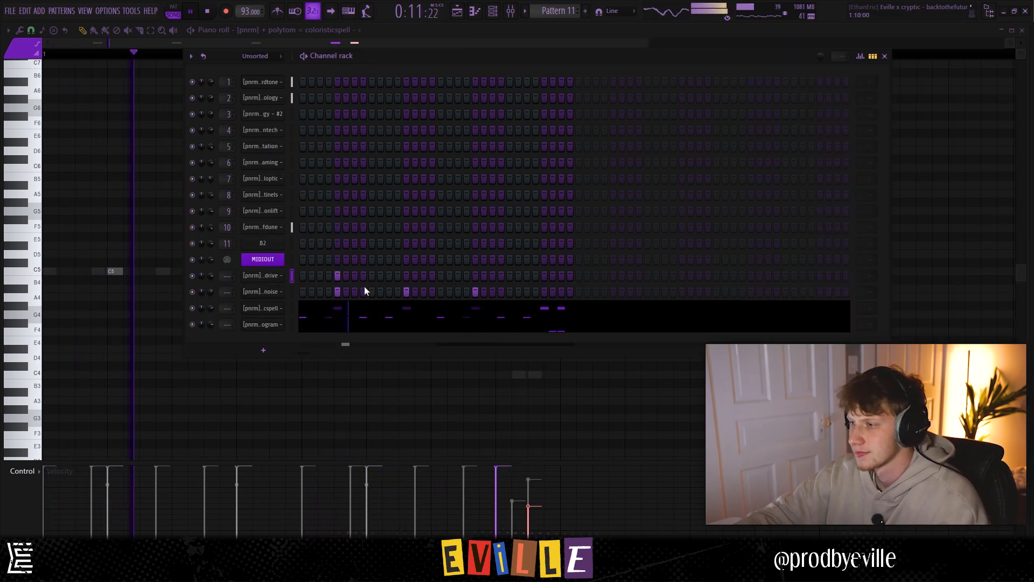
left_click(479, 275)
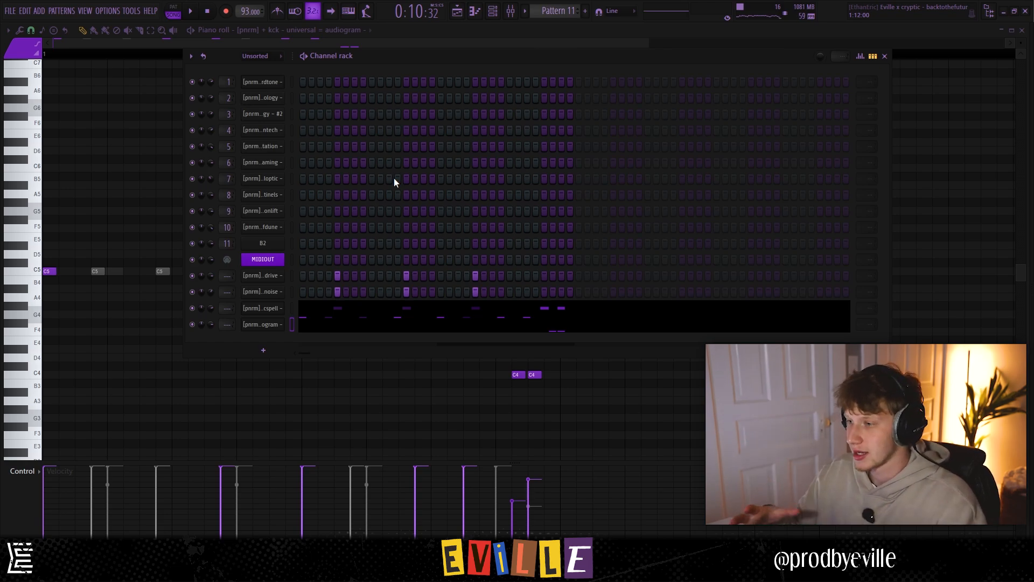
Listen to the electrodrive snare in solo and check the blockofnoise snare's note positions in the piano roll
left_click(989, 11)
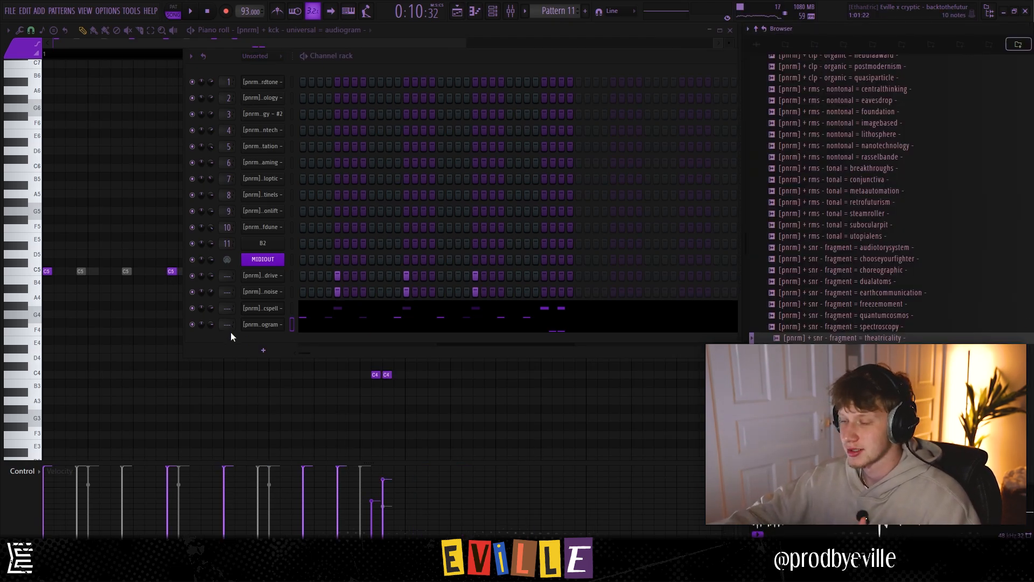
key("alt+F8")
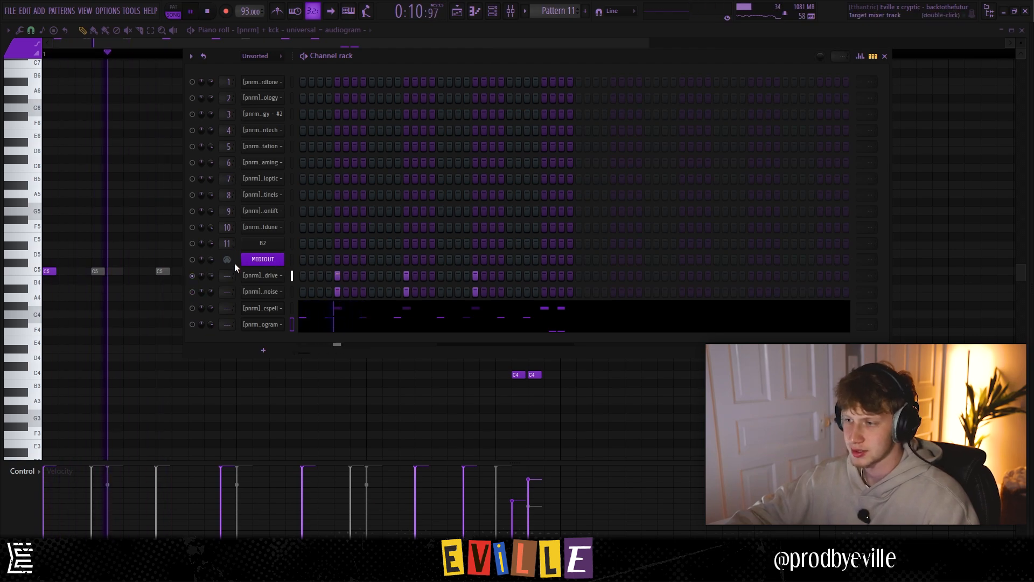
key("space")
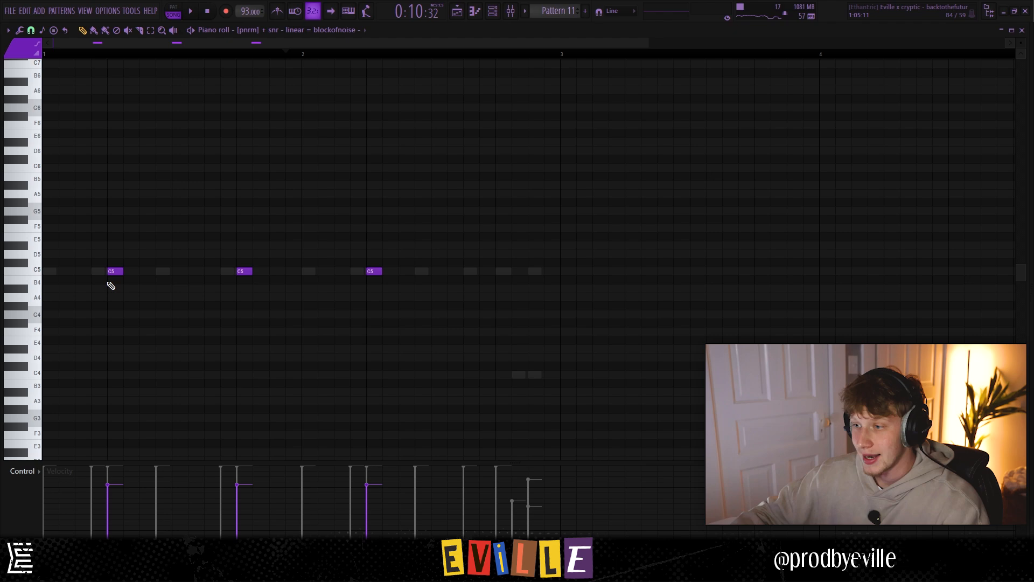
scroll(95, 286, "up", 6)
scroll(97, 287, "down", 5)
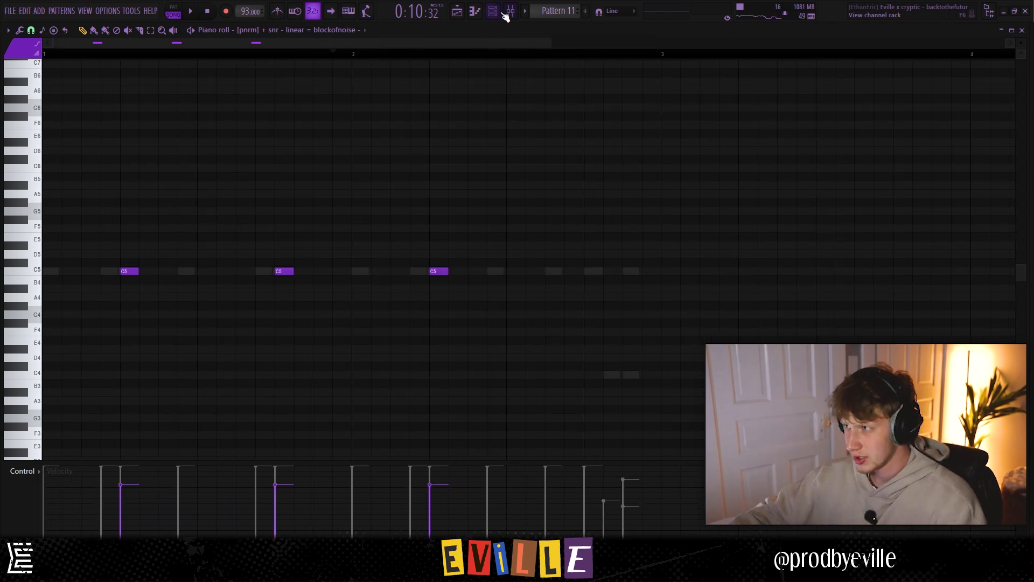
Nudge the electrodrive snare's C5 notes slightly late off the grid in the piano roll
left_click(504, 13)
right_click(267, 277)
left_click(303, 274)
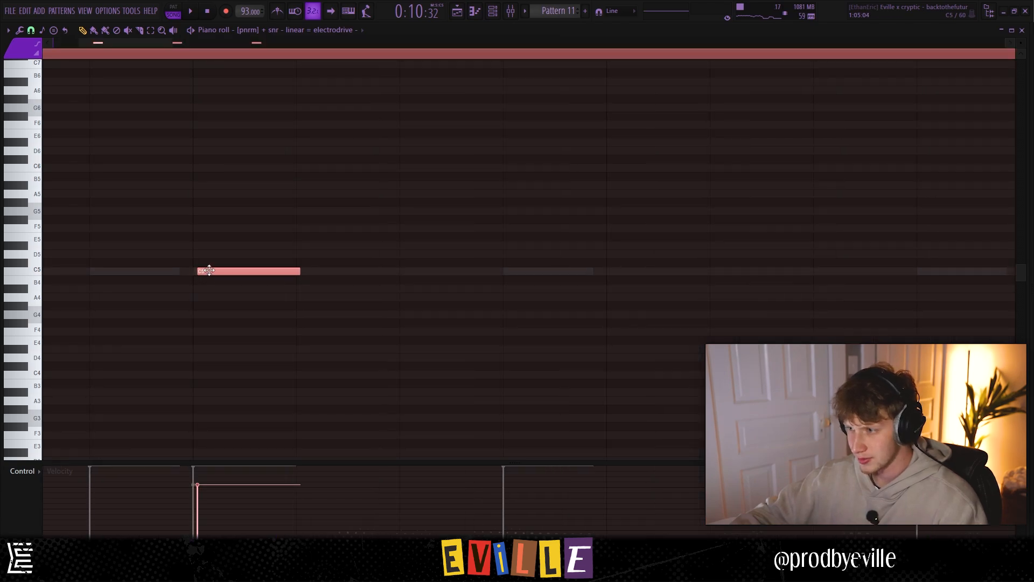
key("ctrl+d")
scroll(215, 272, "down", 5)
scroll(413, 299, "up", 5)
left_click(331, 313)
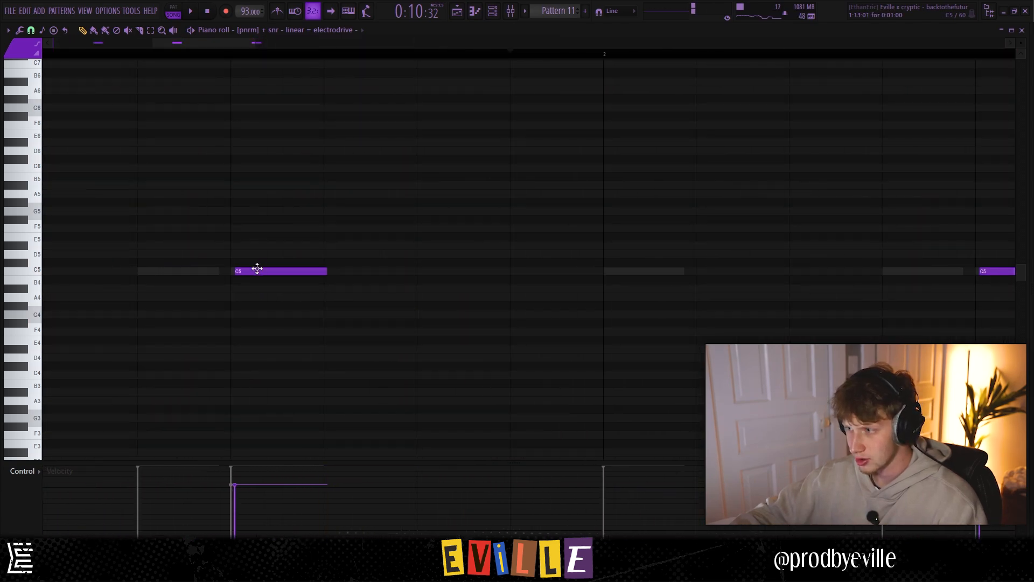
scroll(228, 293, "down", 4)
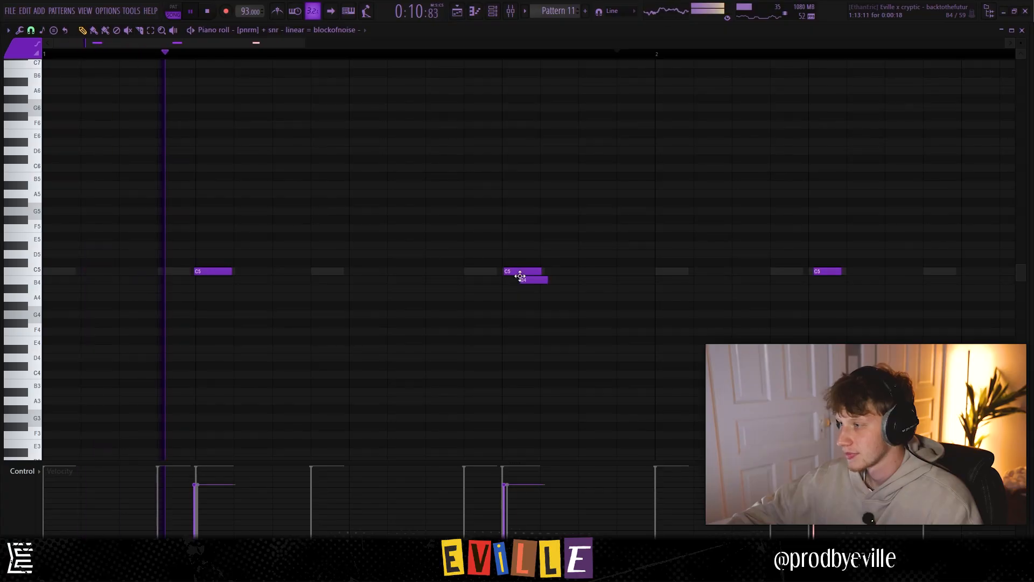
Adjust the blockofnoise snare's note timing around the grid and delete the stray B4 and F5 notes
right_click(527, 281)
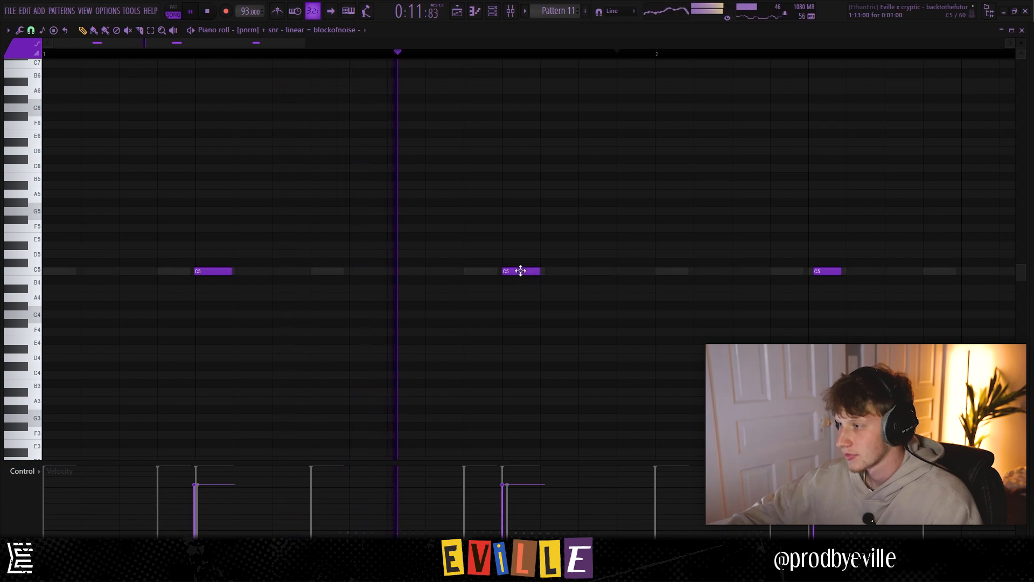
scroll(406, 250, "down", 3)
left_click(316, 227)
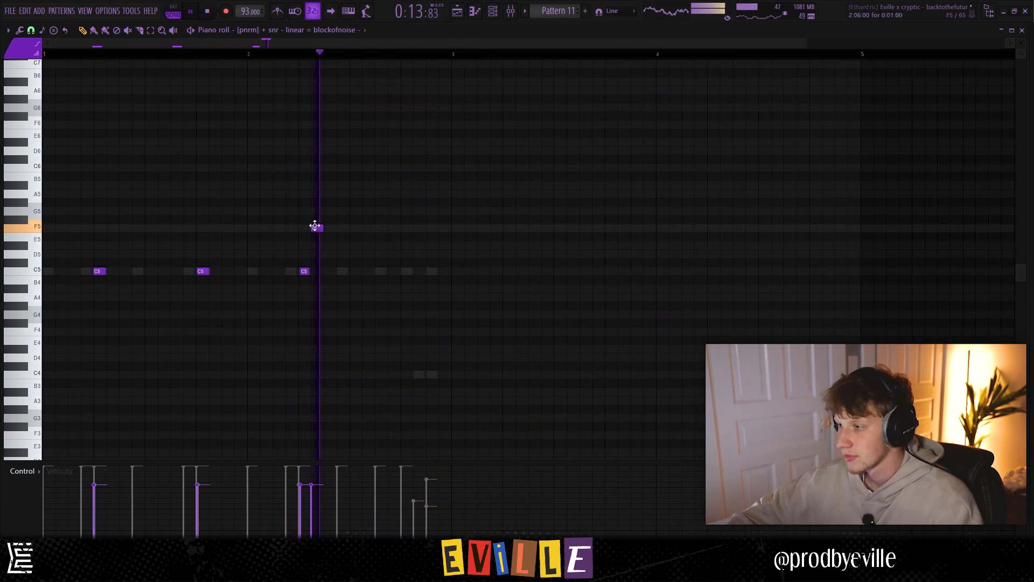
right_click(317, 226)
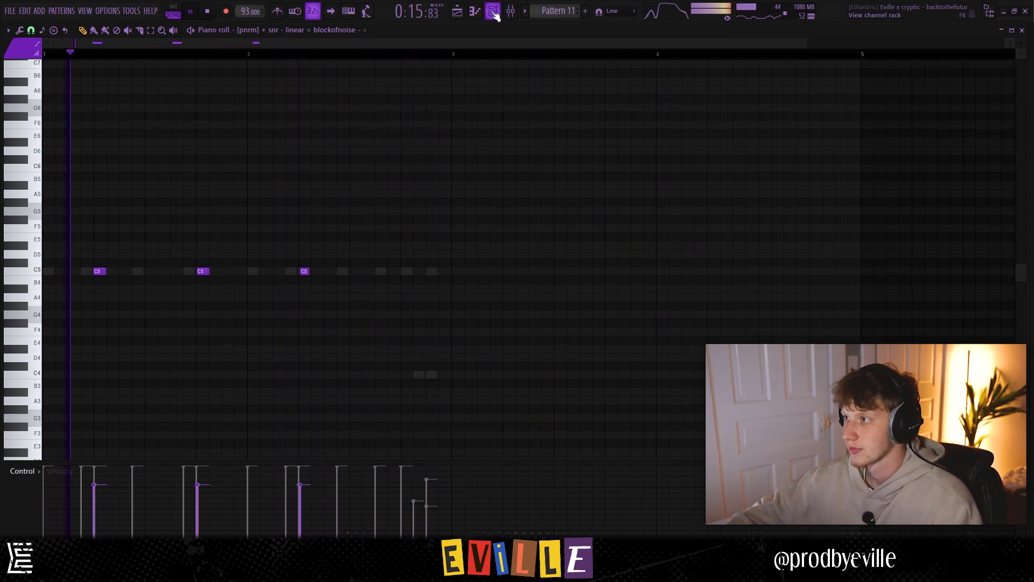
key("F6")
key("space")
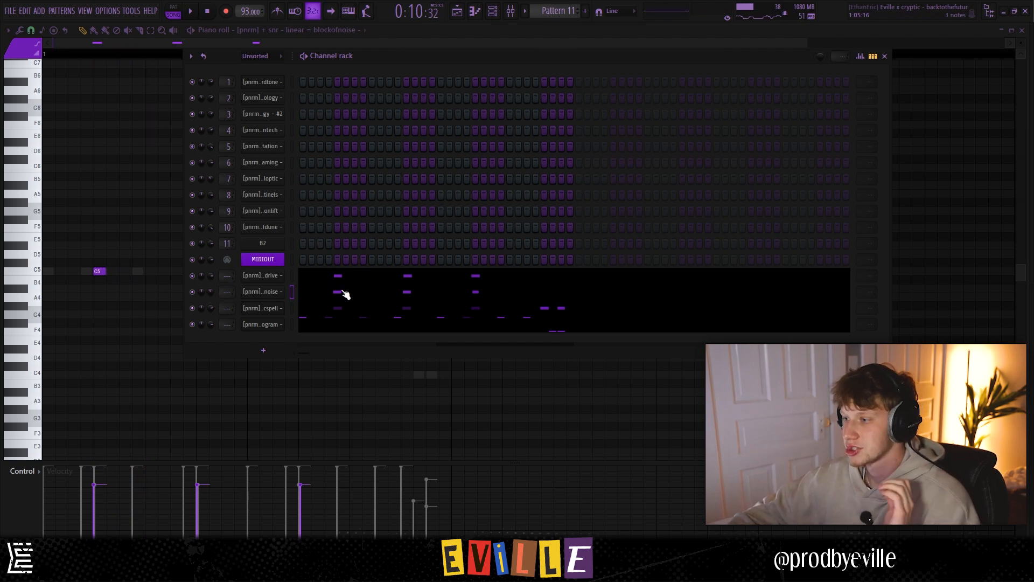
Examine the blockofnoise snare's envelope and miscellaneous sampler settings, and how its notes sit against the grid
left_click(267, 295)
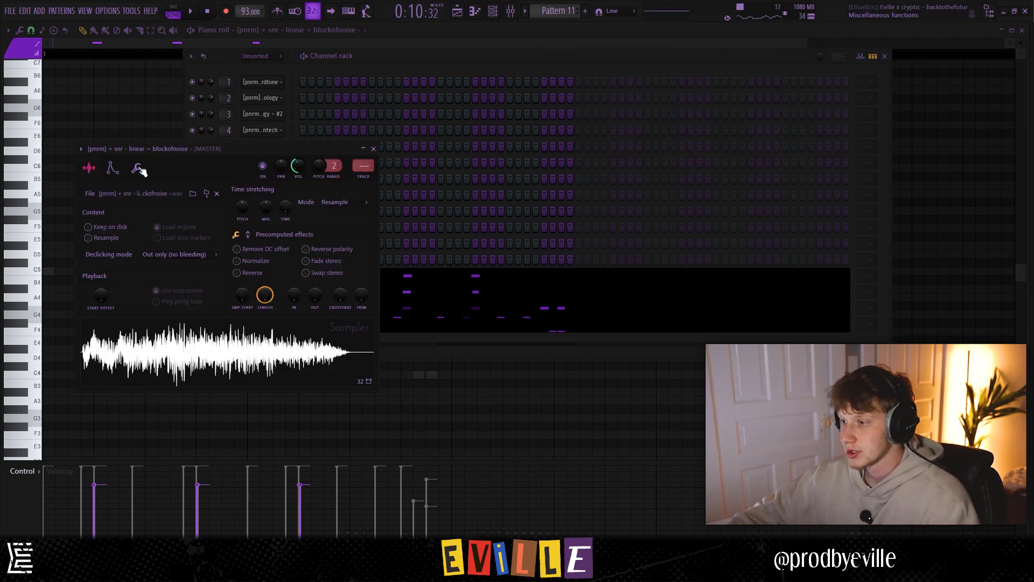
left_click(111, 169)
left_click(135, 169)
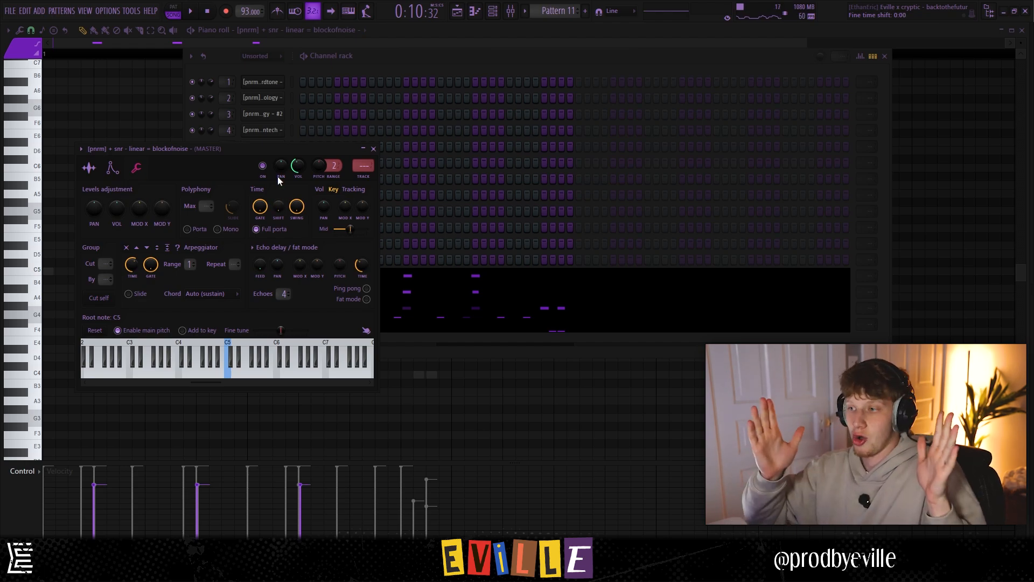
left_click(289, 65)
left_click(321, 297)
left_click(321, 296)
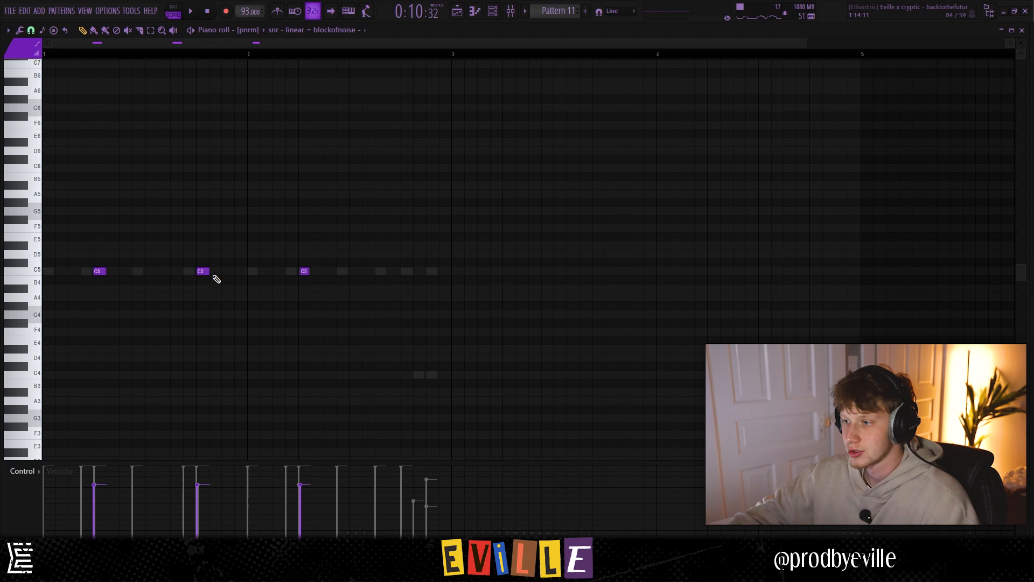
scroll(215, 275, "up", 5)
scroll(190, 282, "down", 4)
scroll(437, 274, "up", 4)
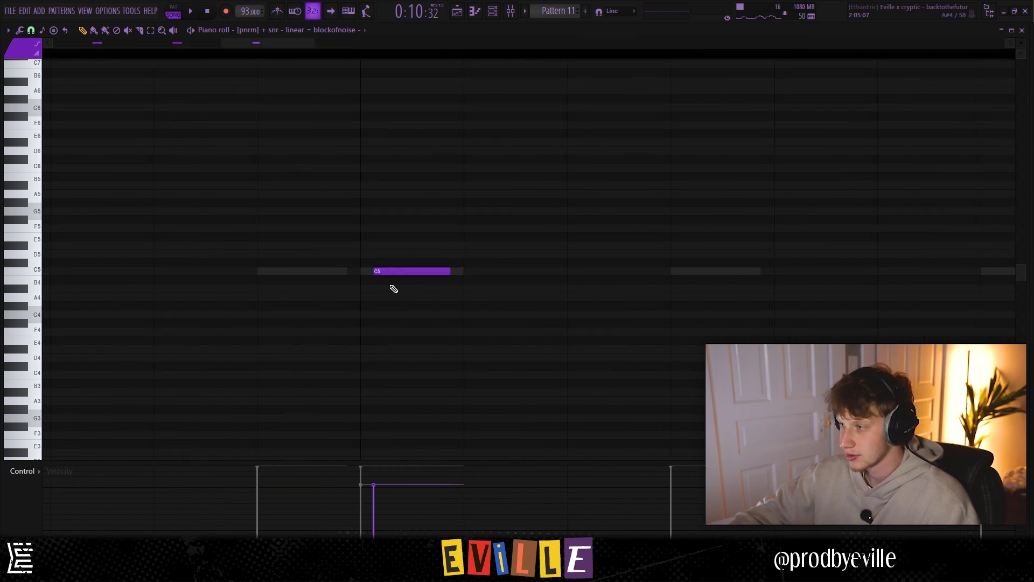
scroll(362, 272, "down", 5)
Play the beat and raise the blockofnoise snare's channel volume
left_click(492, 14)
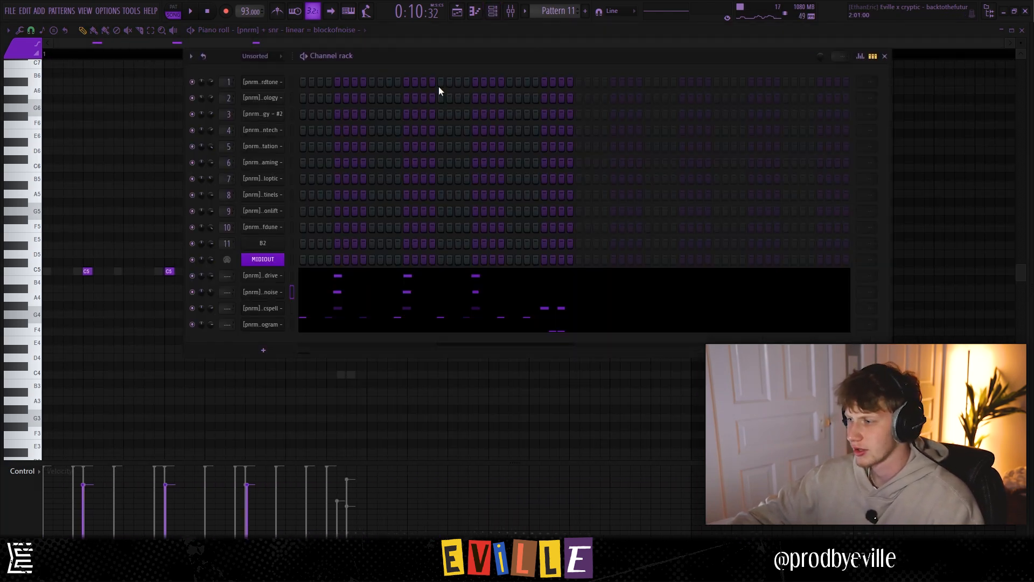
key("space")
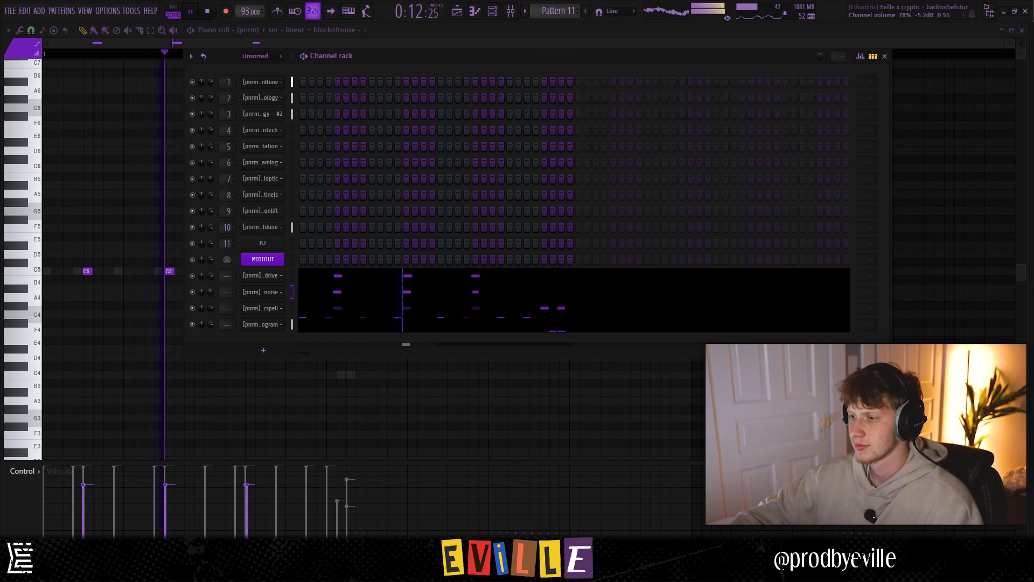
left_click_drag(212, 292, 212, 269)
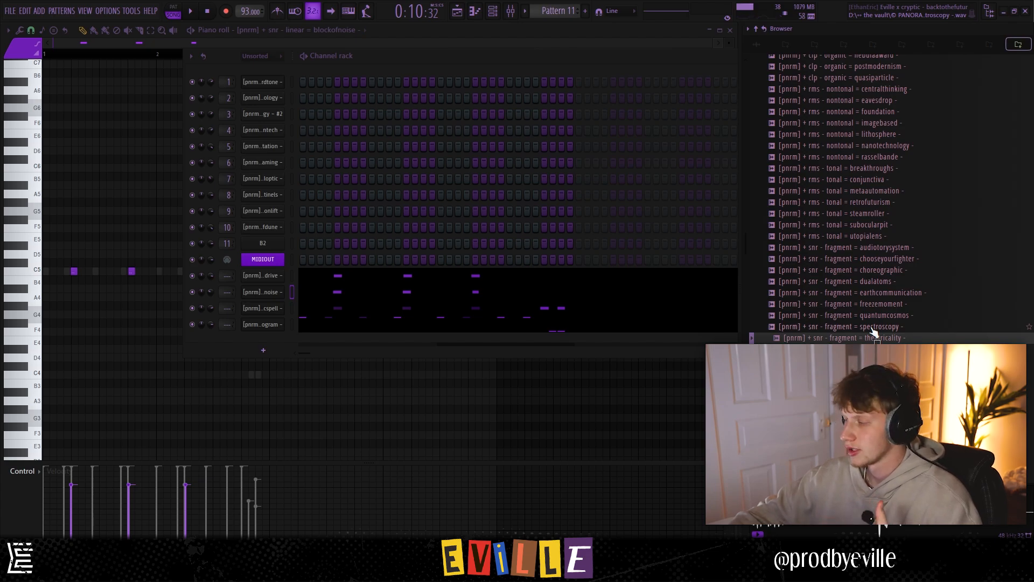
Load the magmacarbon hi-hat as a channel and place hits on steps 7 and 8, trying another pair on steps 23 and 24
scroll(879, 289, "up", 5)
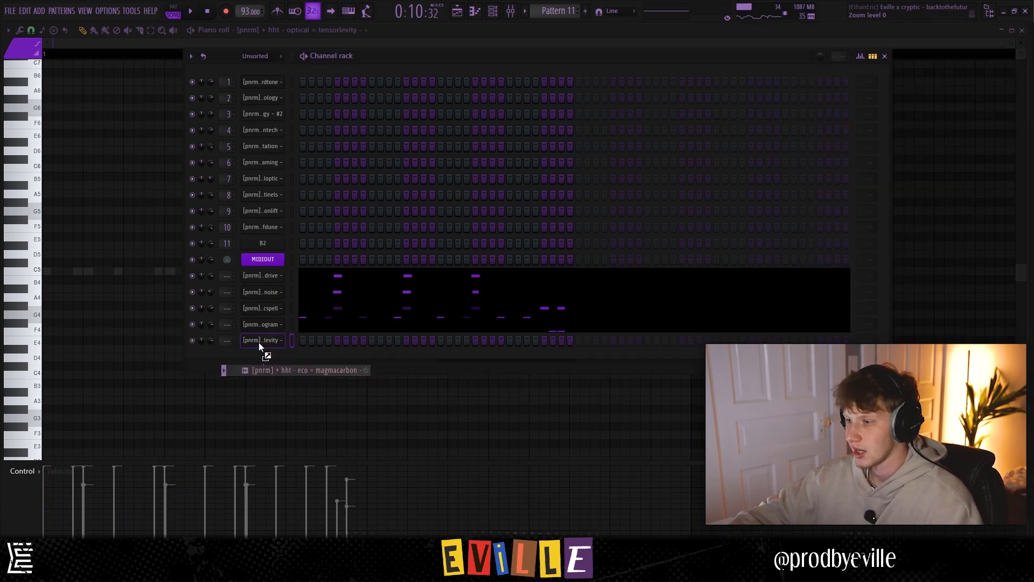
key("space")
left_click(355, 340)
left_click(363, 341)
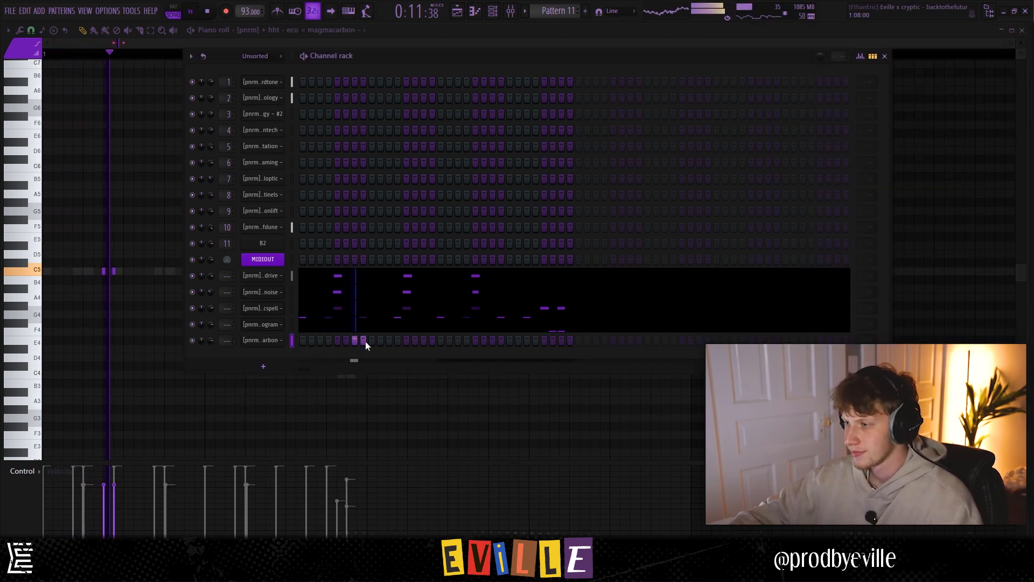
left_click(492, 341)
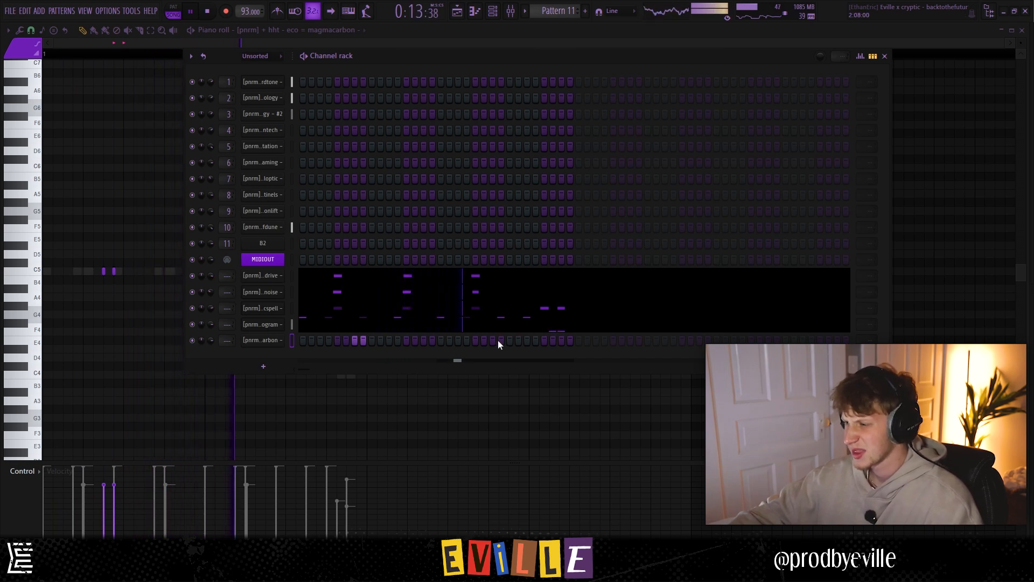
left_click(501, 341)
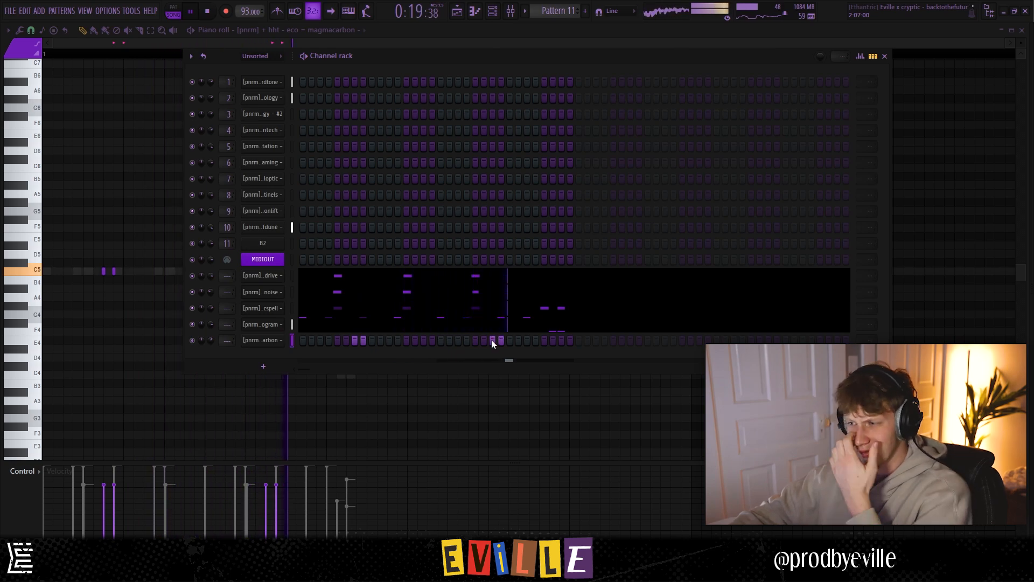
key("space")
Load the cosmocurrents percussion as a new channel with a hit on step 2 and audition it in the beat
key("alt+F8")
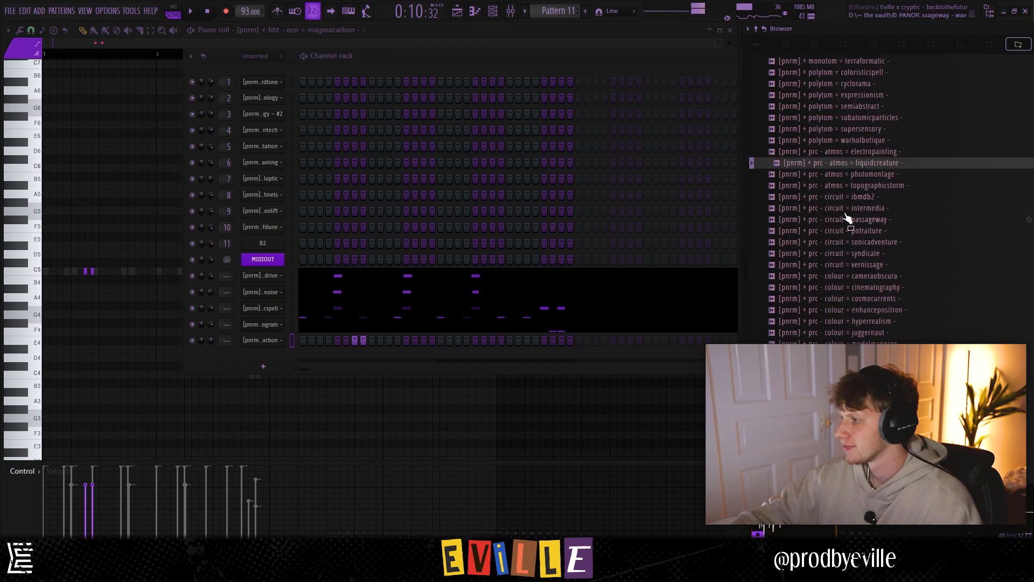
scroll(848, 215, "down", 8)
left_click_drag(884, 187, 318, 351)
key("space")
key("alt+F8")
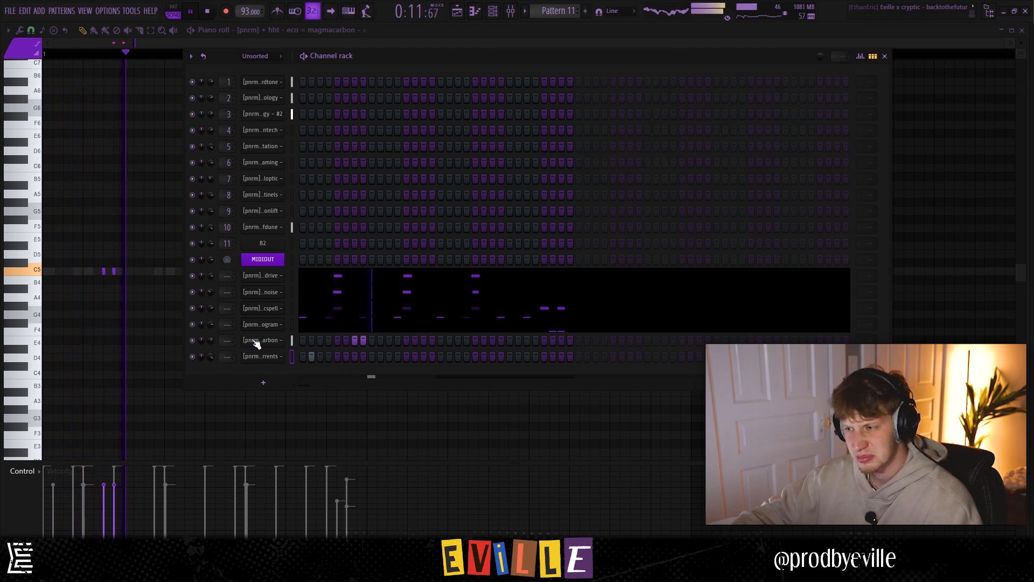
key("space")
left_click(261, 356)
left_click_drag(120, 105, 169, 130)
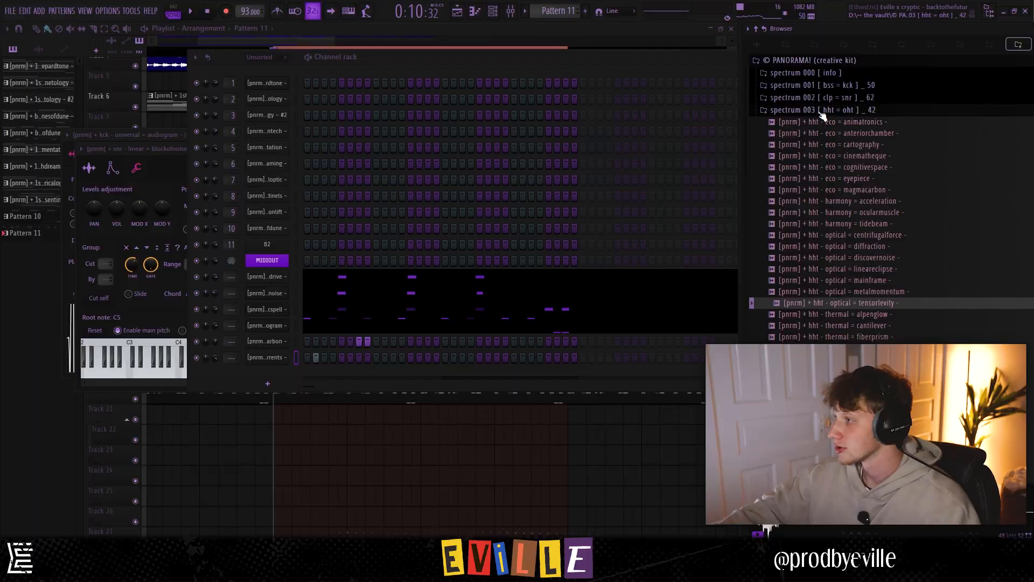
Load the casmirforce percussion from the kit's percussion and tom folder as a channel with a hit on step 4, and audition it
left_click(821, 111)
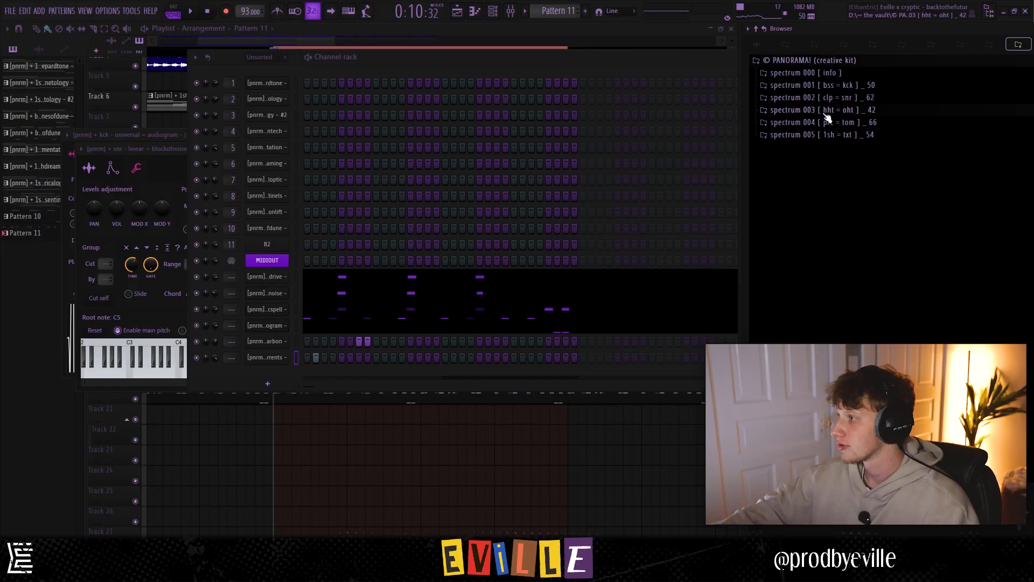
left_click(842, 127)
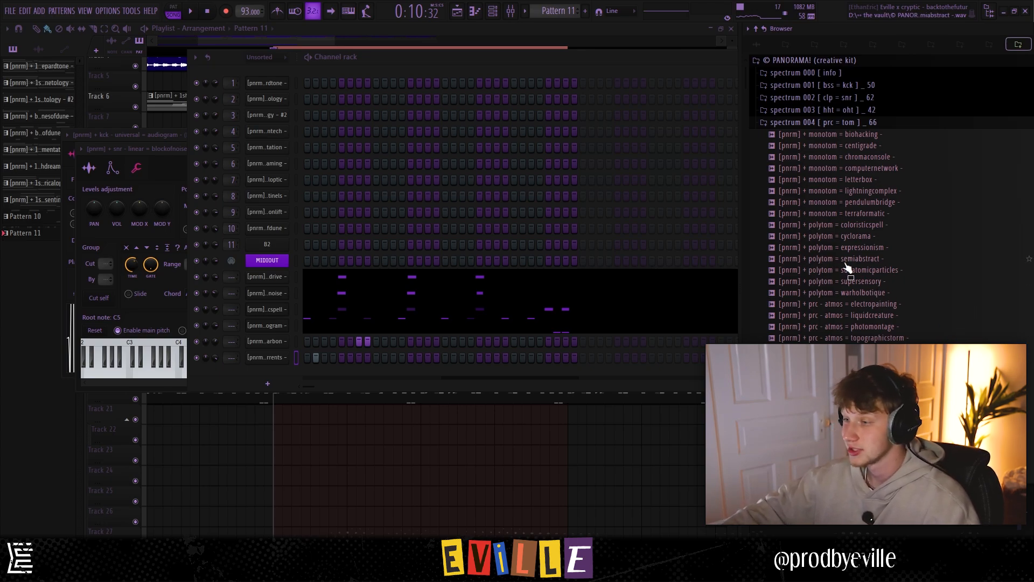
scroll(850, 254, "down", 10)
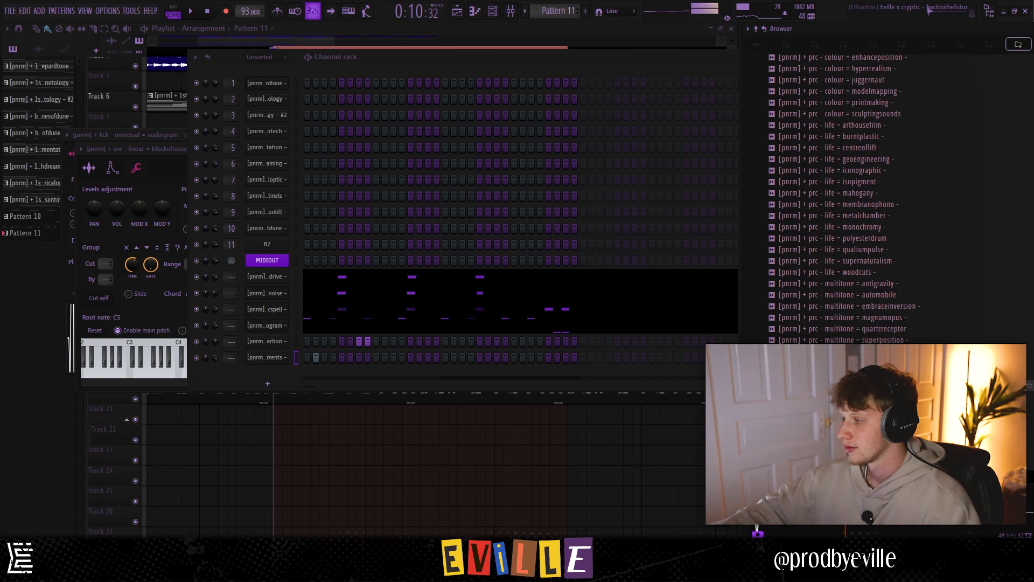
left_click_drag(840, 397, 249, 382)
left_click(241, 374)
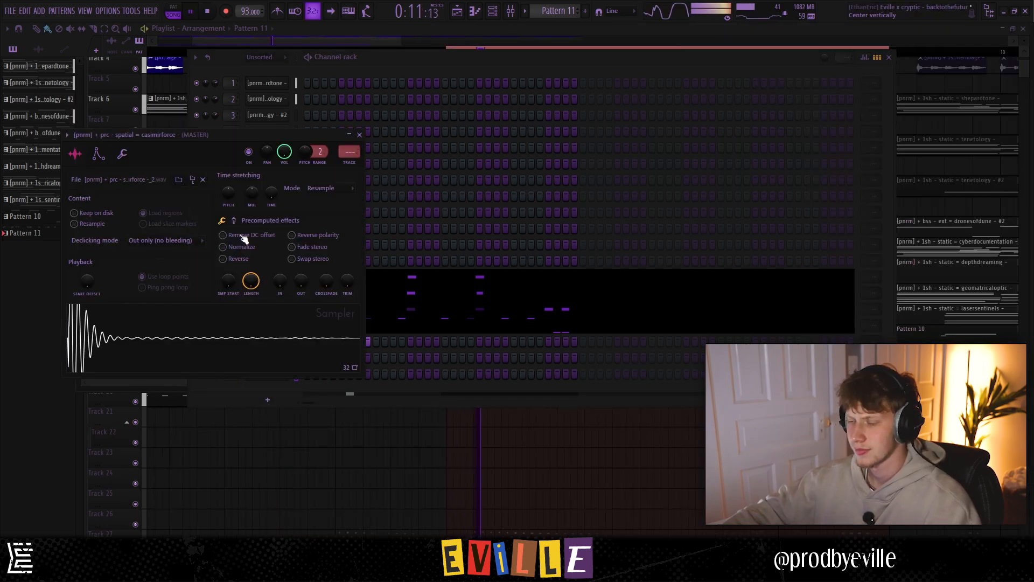
key("space")
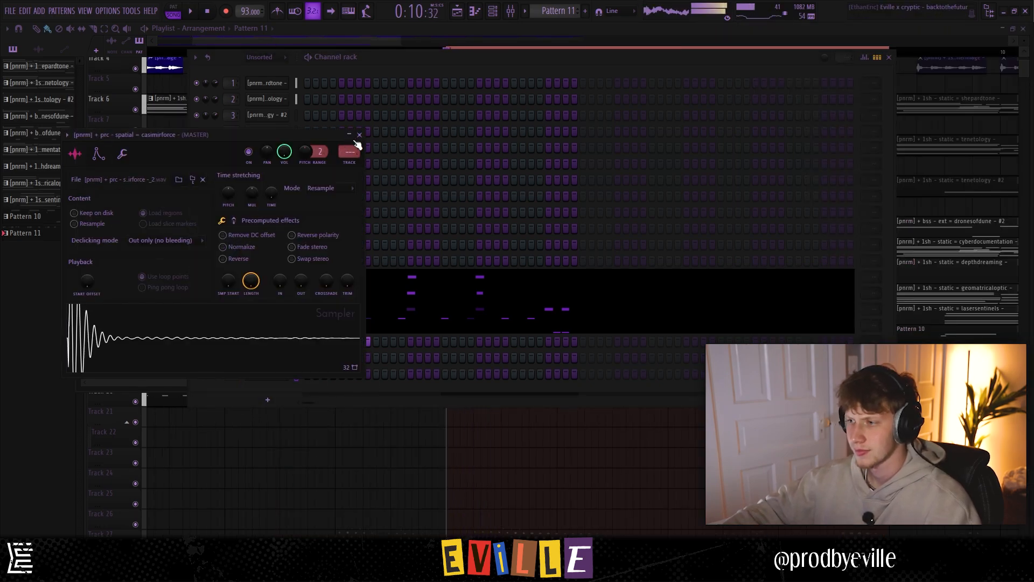
key("space")
left_click(360, 135)
key("space")
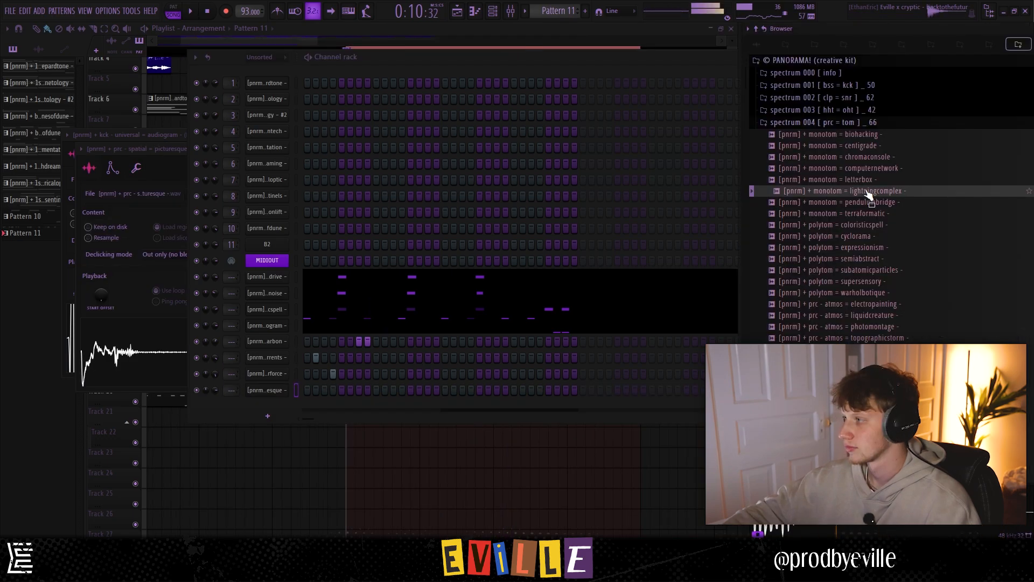
Load the lightningcomplex monotom as a channel and place its hit on step 14, clearing trial hits on steps 10, 11 and 15
left_click_drag(868, 194, 284, 374)
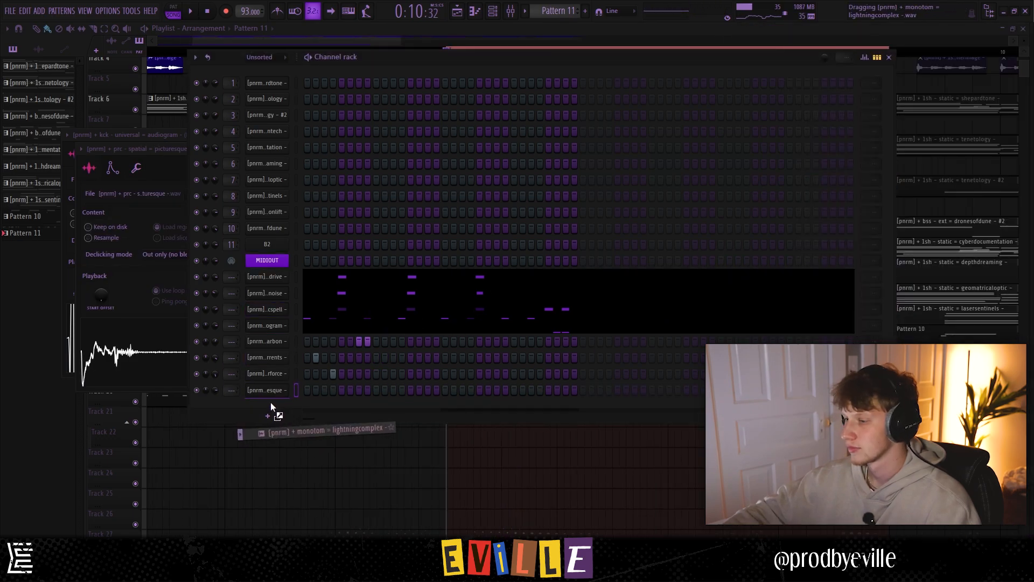
left_click(385, 406)
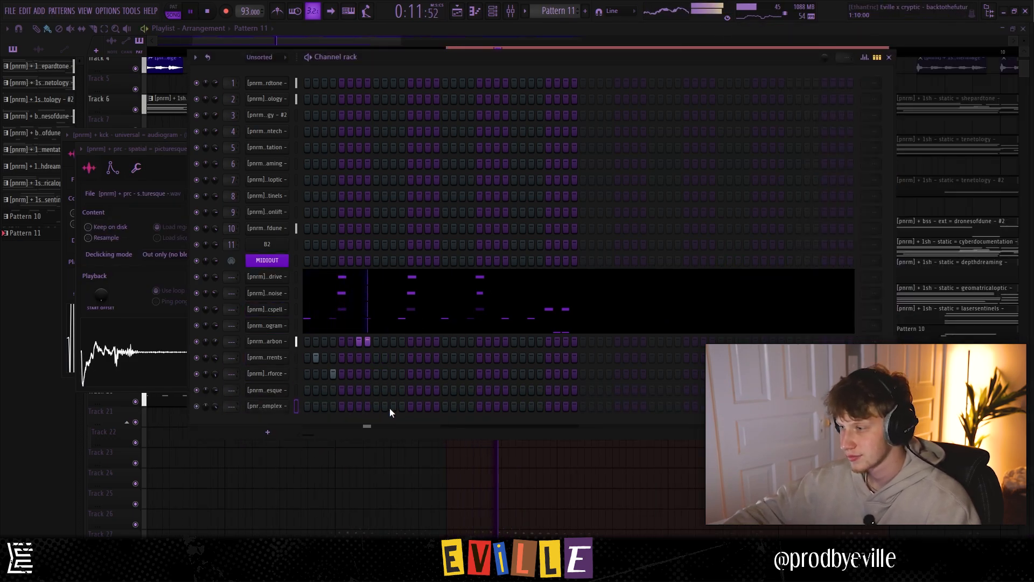
left_click(393, 405)
right_click(394, 406)
right_click(384, 406)
key("space")
key("space")
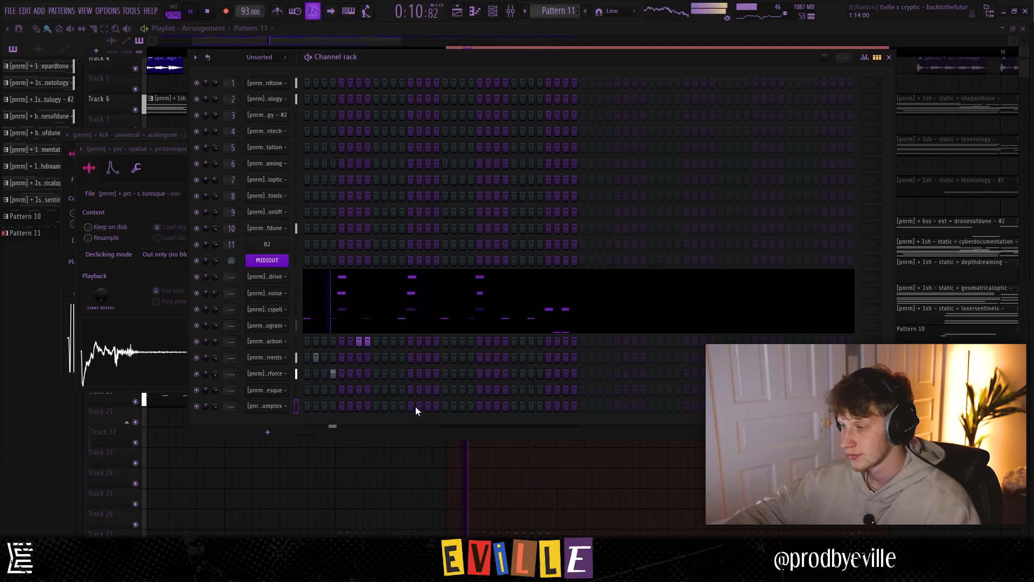
left_click(419, 406)
left_click(428, 406)
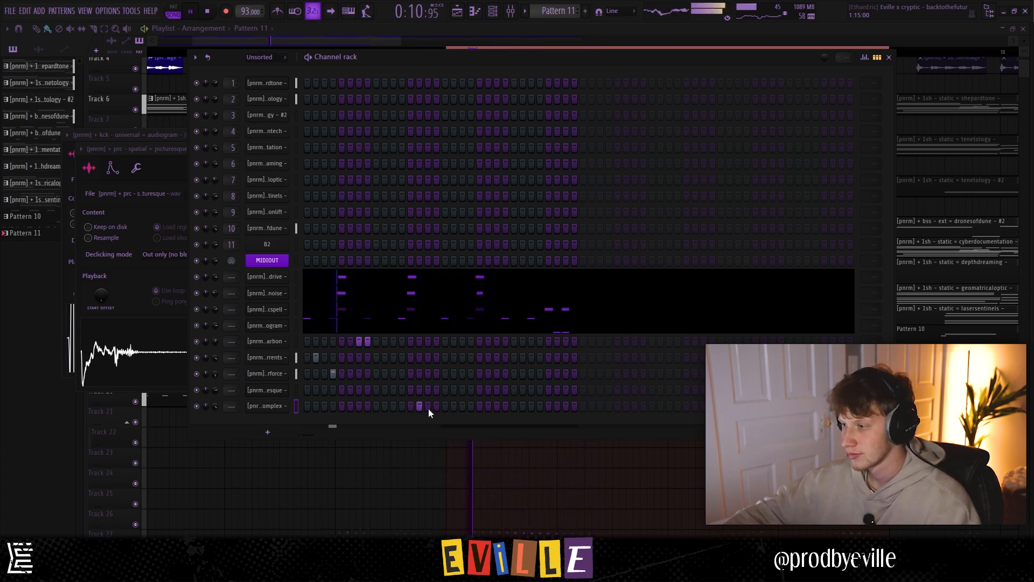
right_click(428, 407)
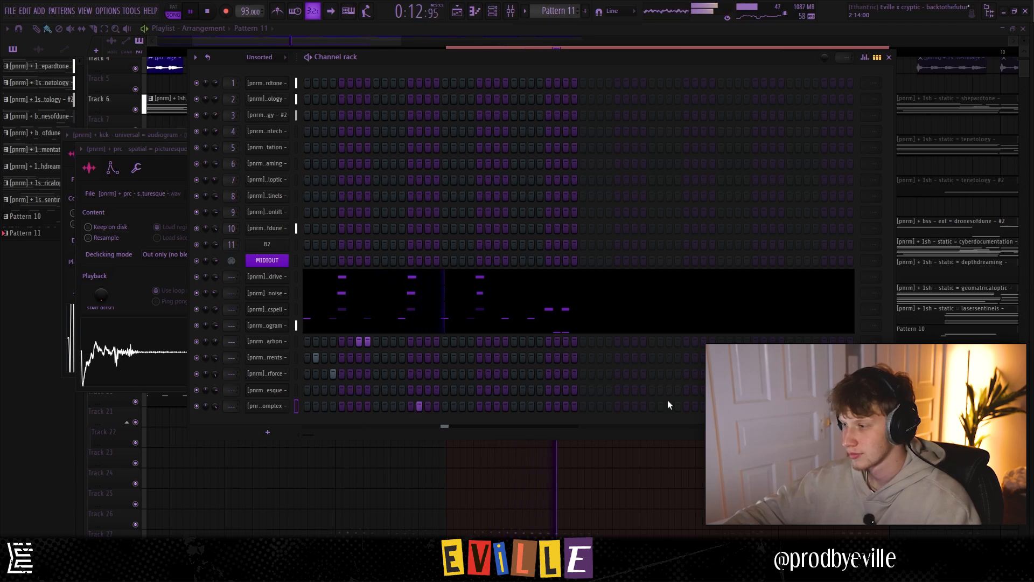
Load the pendulumbridge monotom as a new channel and place a hit on step 15 while the beat plays
key("space")
key("alt+F8")
left_click_drag(841, 202, 254, 428)
key("space")
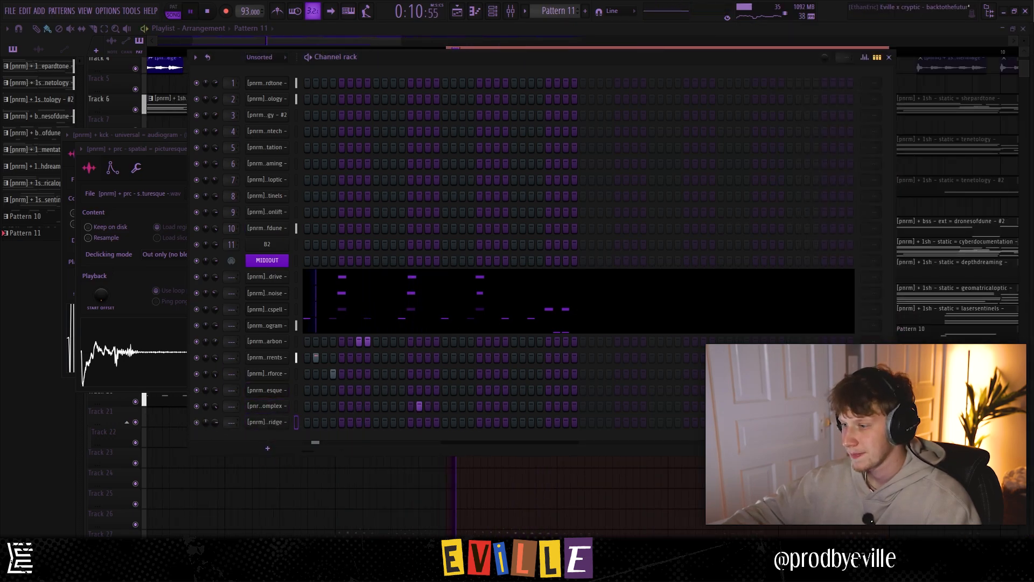
left_click(428, 422)
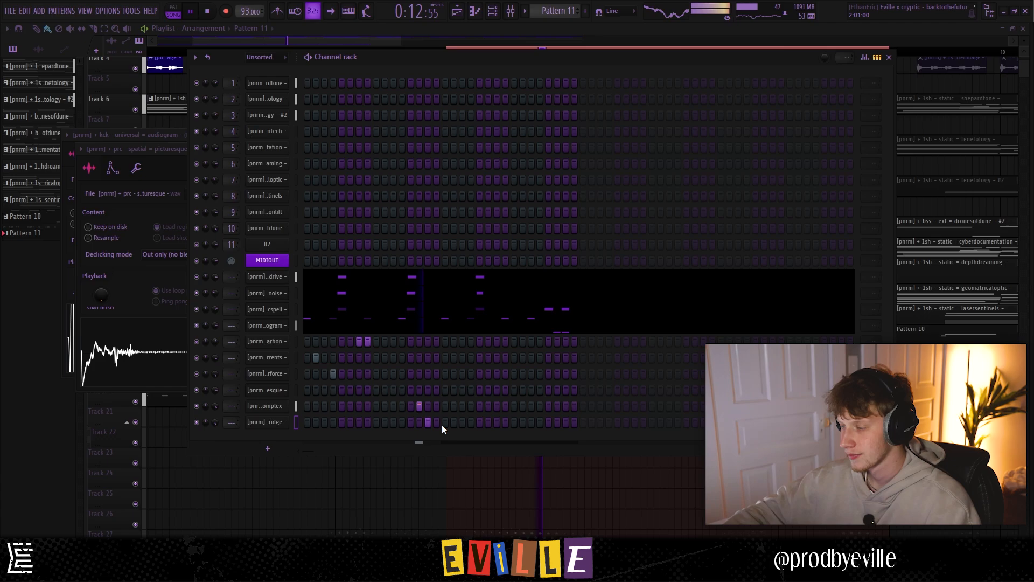
Try the pendulumbridge tom's hit on step 16 and return it to step 15
key("space")
right_click(429, 423)
left_click(435, 424)
key("space")
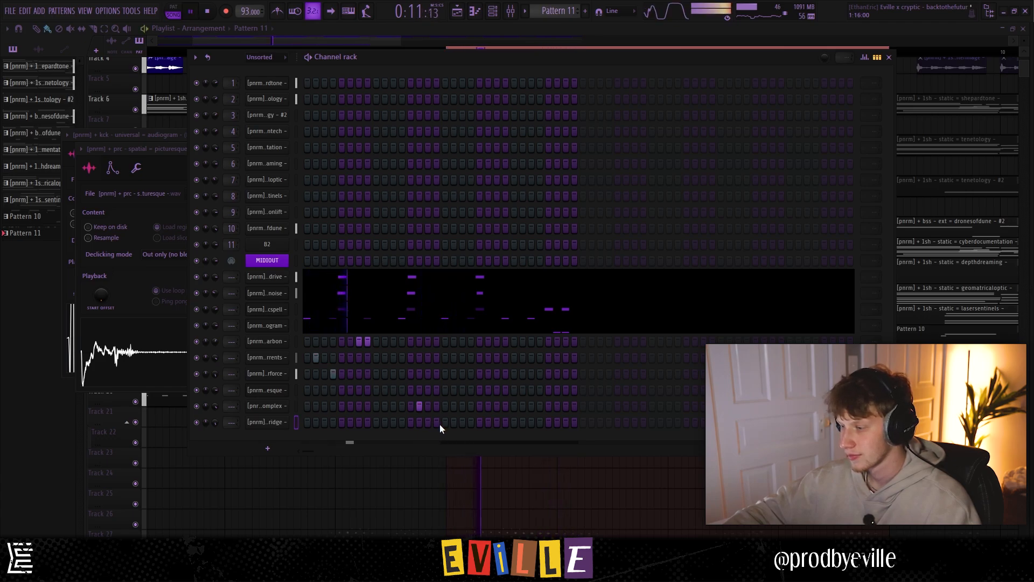
key("space")
key("space")
right_click(436, 424)
left_click(429, 422)
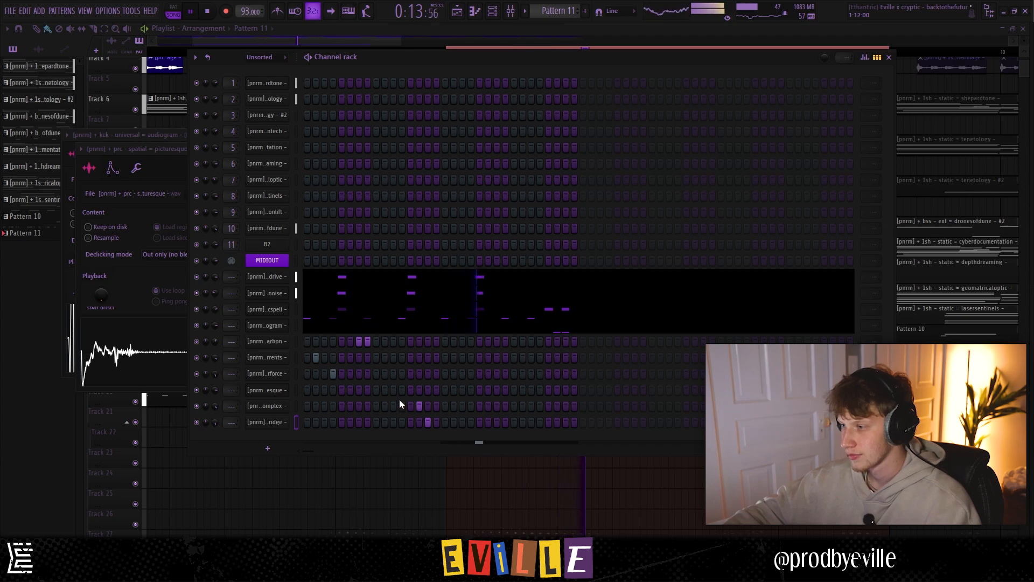
key("space")
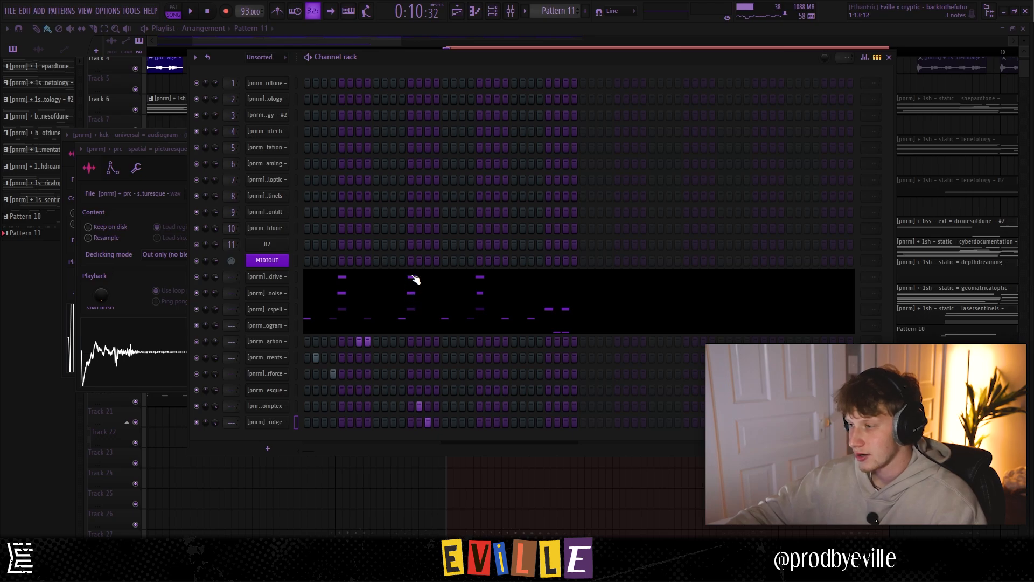
Add the burntplastic percussion to the beat with hits on steps 1, 11, 17 and 27
left_click(420, 405)
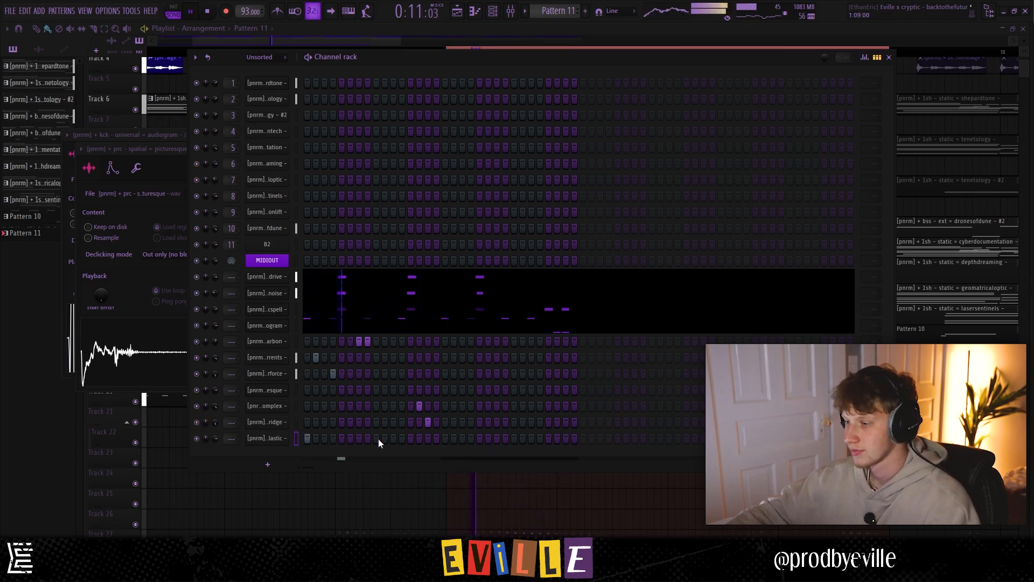
left_click(394, 439)
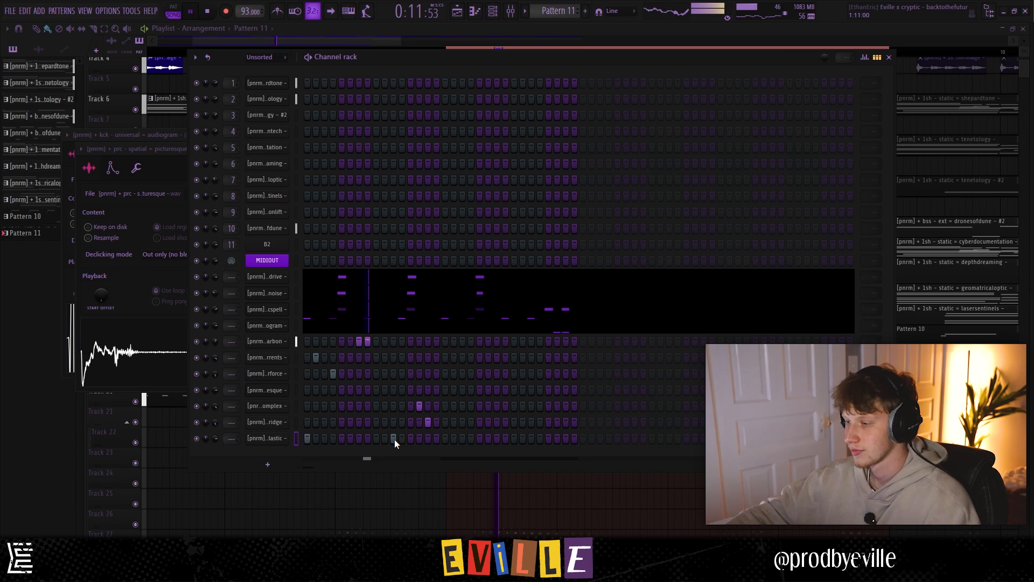
left_click(445, 439)
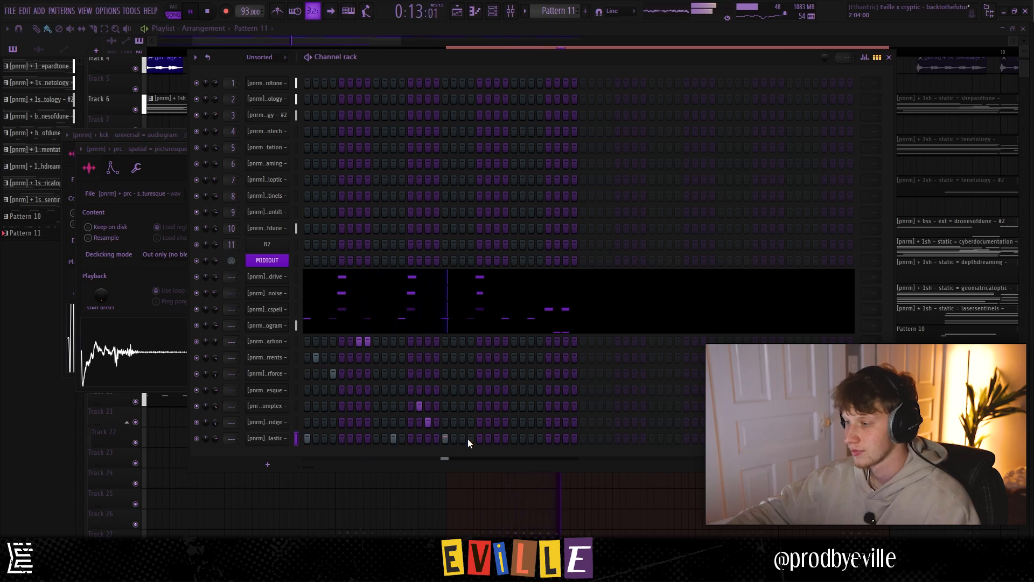
left_click(531, 438)
Show the burntplastic hits in the piano roll and lengthen all of its C5 notes together
right_click(276, 436)
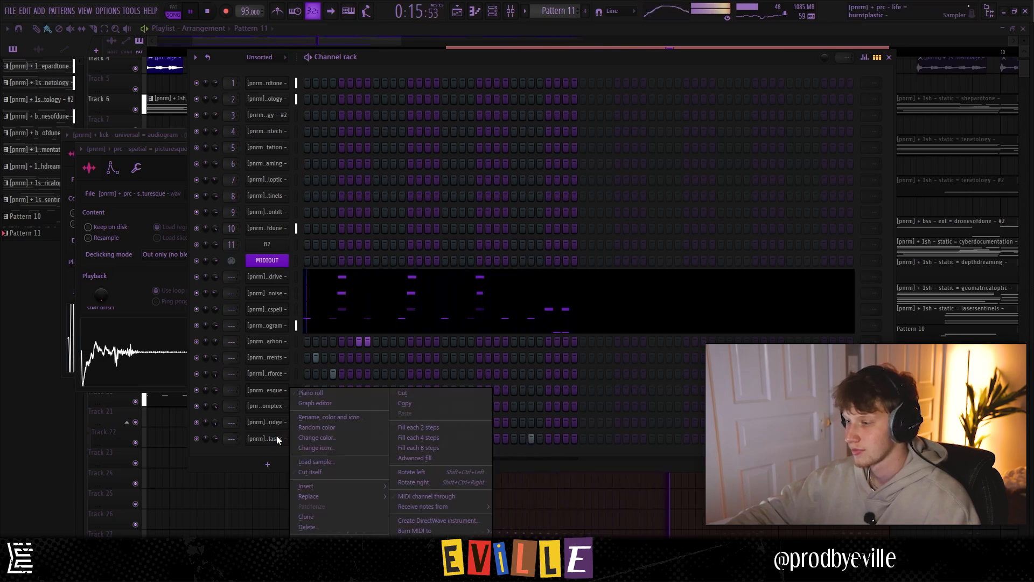
left_click(308, 395)
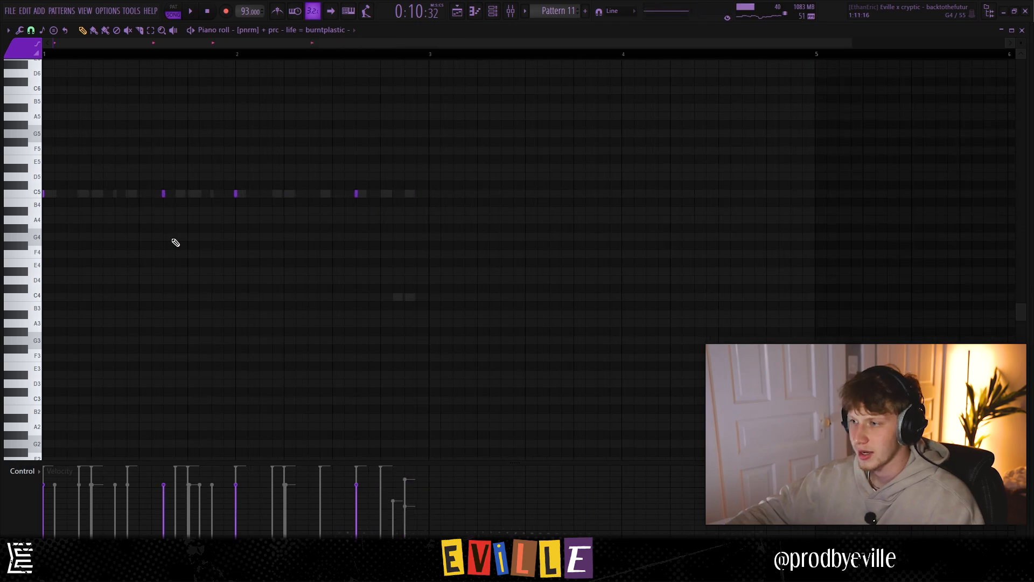
key("ctrl+a")
left_click_drag(254, 195, 256, 195)
key("ctrl+d")
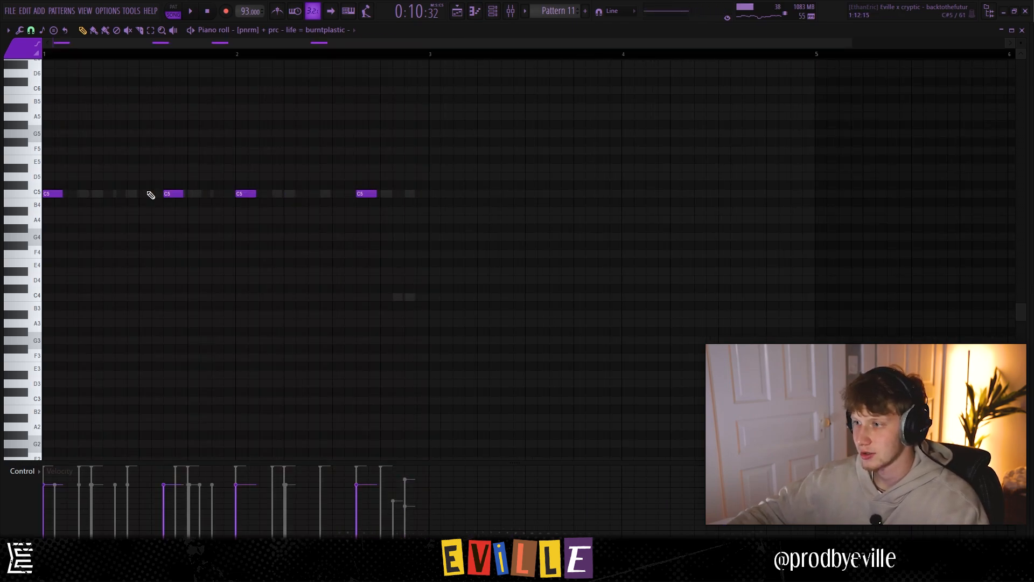
Nudge the burntplastic percussion's C5 notes slightly off the grid
scroll(37, 215, "up", 5)
left_click_drag(75, 194, 80, 193)
scroll(112, 208, "down", 5)
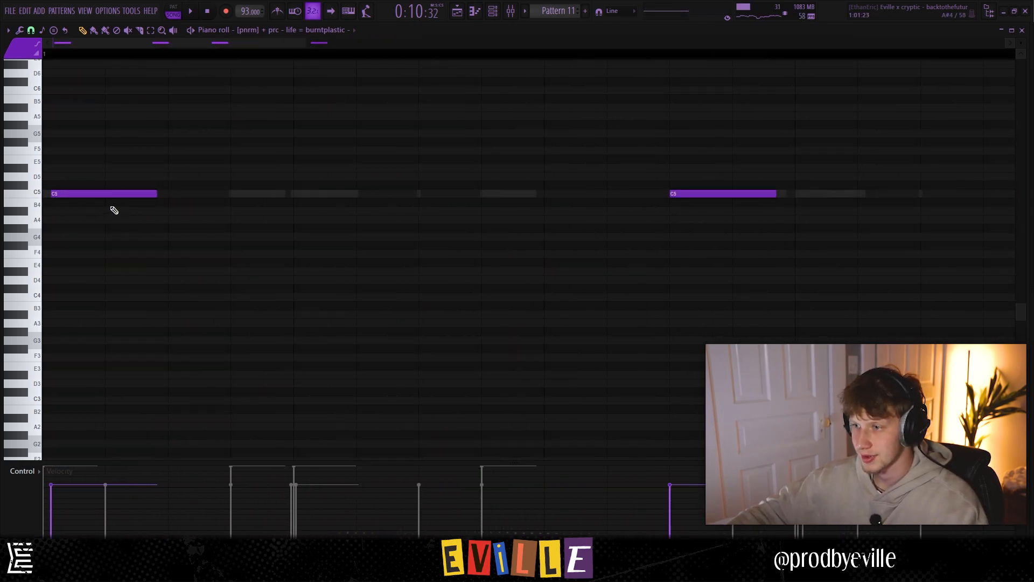
scroll(292, 200, "up", 4)
left_click_drag(298, 193, 298, 192)
scroll(291, 228, "down", 1)
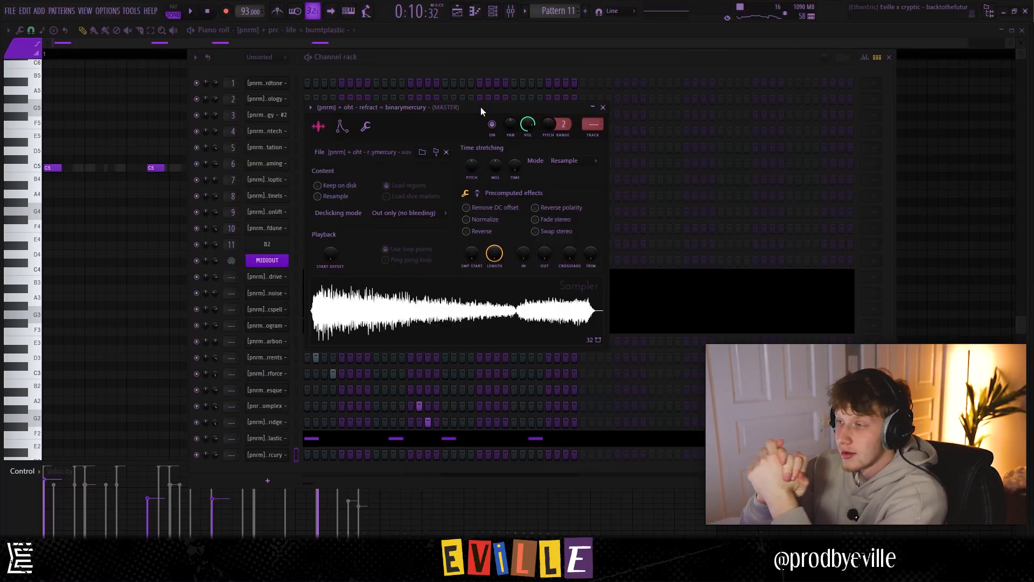
Open the binarymercury open hat's envelope settings and delete its C5 note on step 3 in the piano roll
left_click(342, 126)
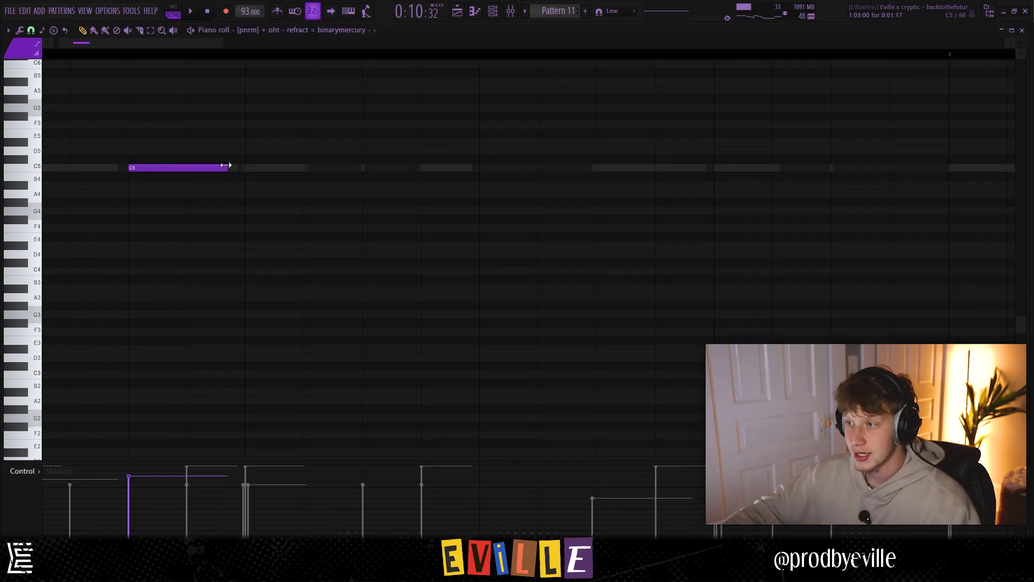
scroll(182, 161, "down", 5)
right_click(89, 168)
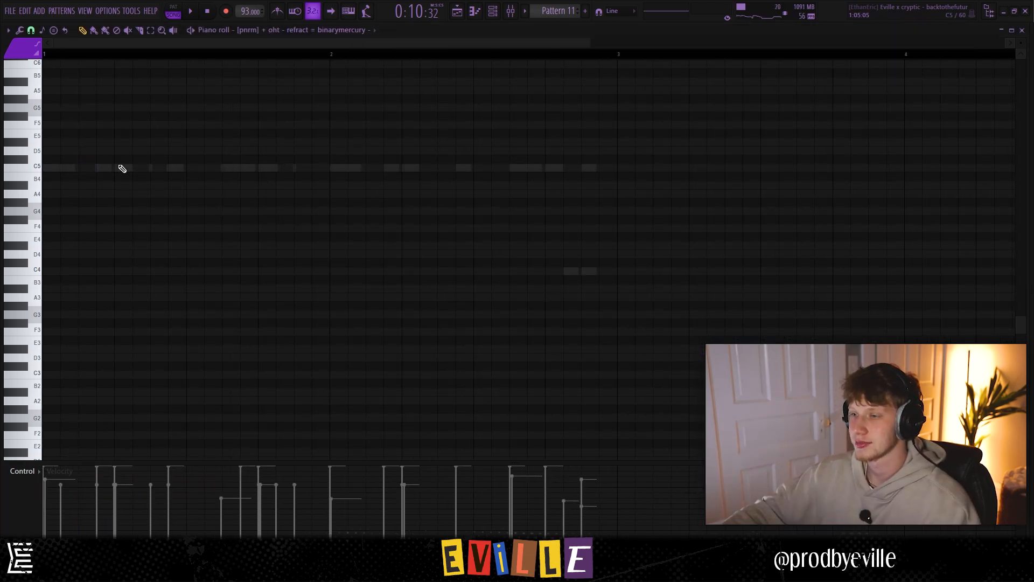
Place a binarymercury C5 note on step 10 and lengthen it to 1 step and 5 ticks while auditioning the beat
key("space")
scroll(124, 169, "up", 2)
left_click(271, 168)
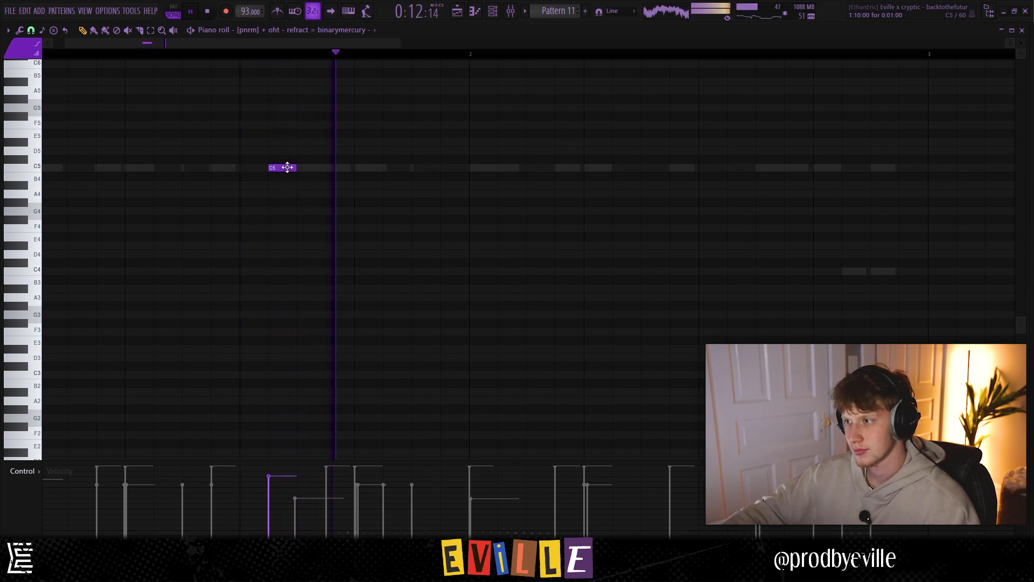
key("space")
key("space")
mouse_move(296, 168)
left_mouse_down()
mouse_move(272, 168)
mouse_move(302, 168)
left_mouse_up()
key("space")
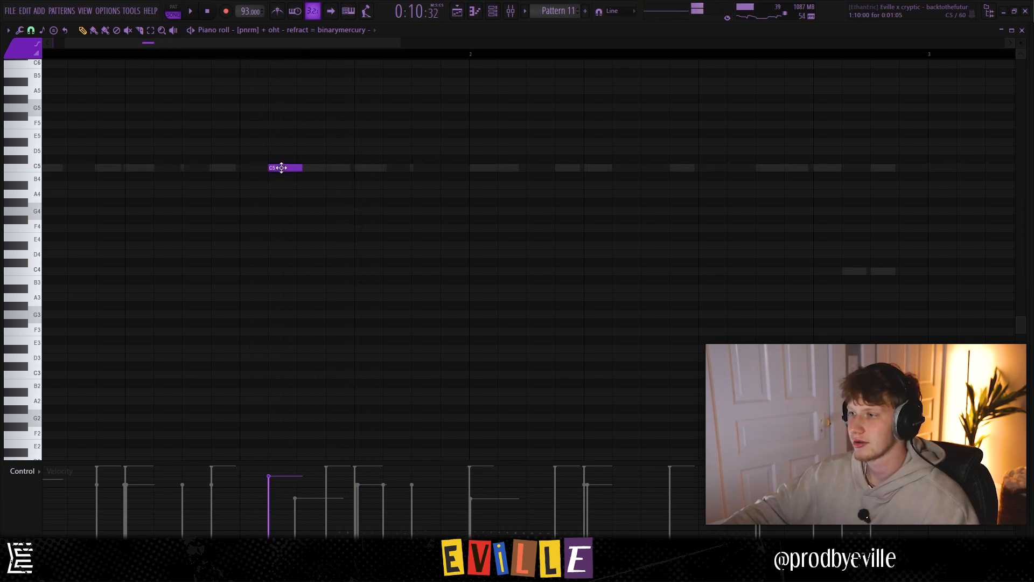
Try longer lengths for the binarymercury C5 note and check the sample's volume envelope settings
left_click_drag(299, 166, 463, 125)
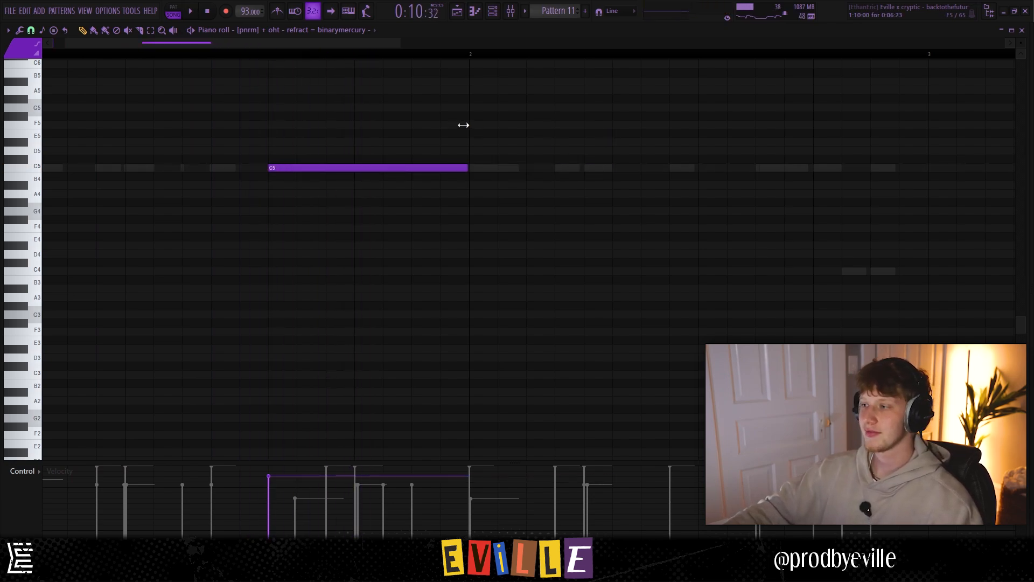
key("space")
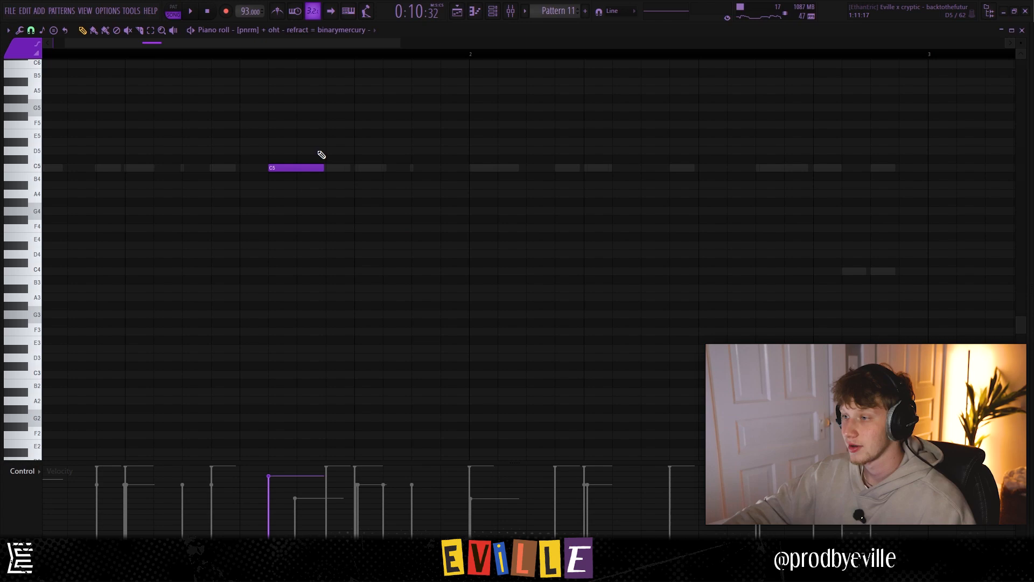
key("F6")
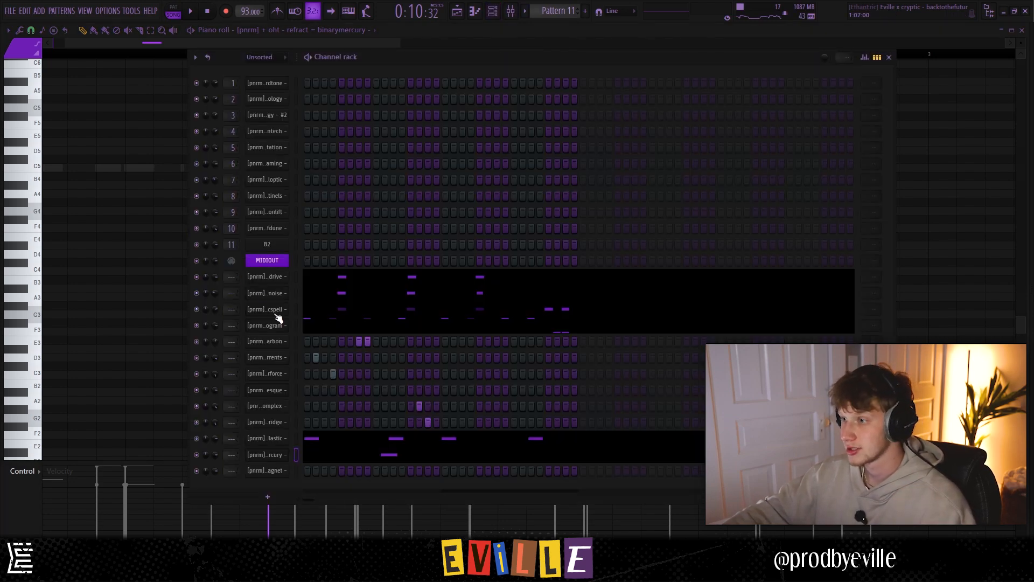
left_click(268, 456)
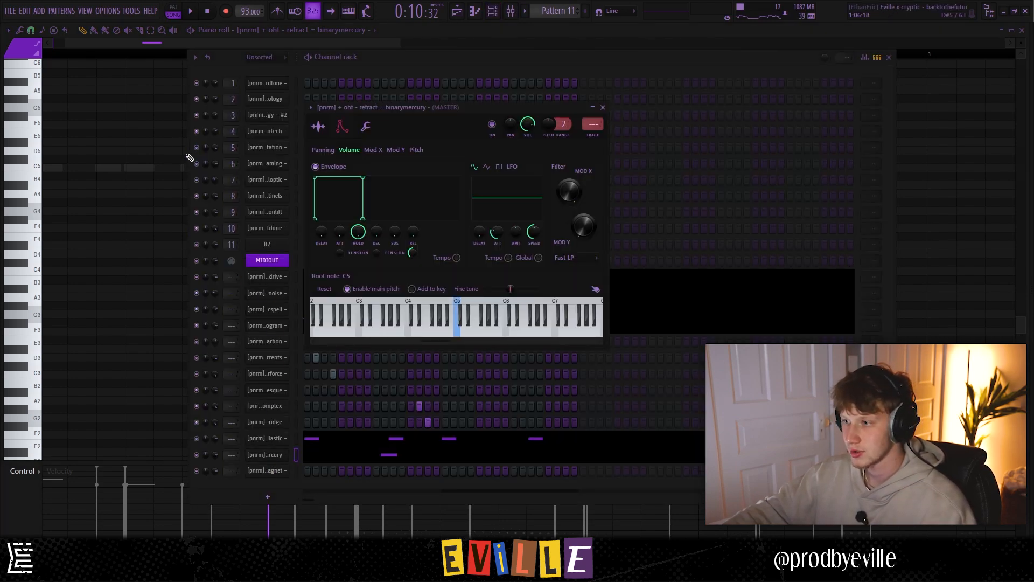
key("F7")
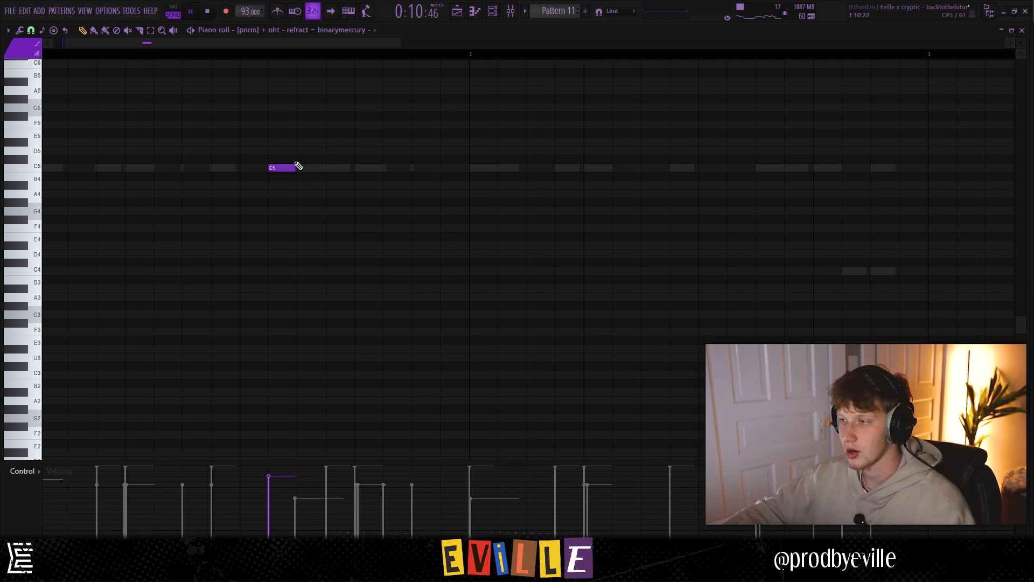
Shorten the binarymercury C5 note slightly and lower its velocity while auditioning the beat
key("space")
left_click_drag(298, 166, 287, 147)
scroll(285, 265, "down", 4)
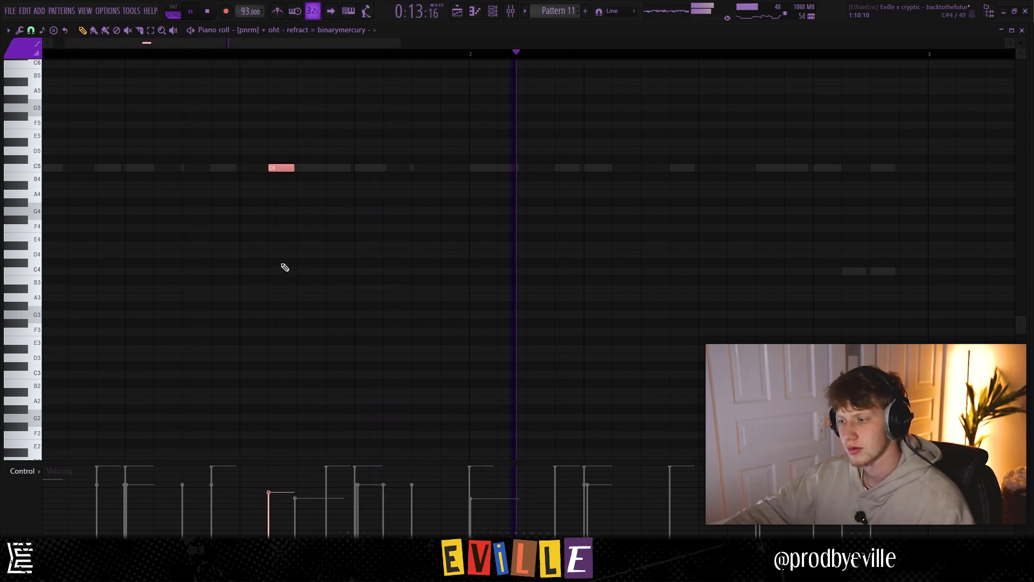
scroll(285, 268, "down", 3)
key("space")
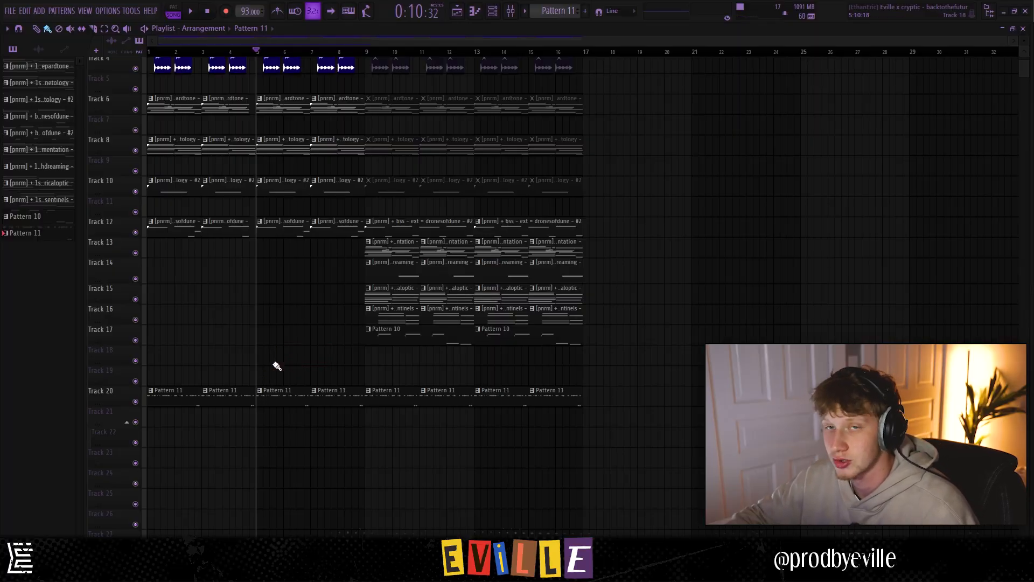
Delete the Pattern 11 clips from bar 5 onward on Track 20 and merge the first two into a four-bar Pattern 12
right_click(381, 400)
scroll(200, 397, "up", 2)
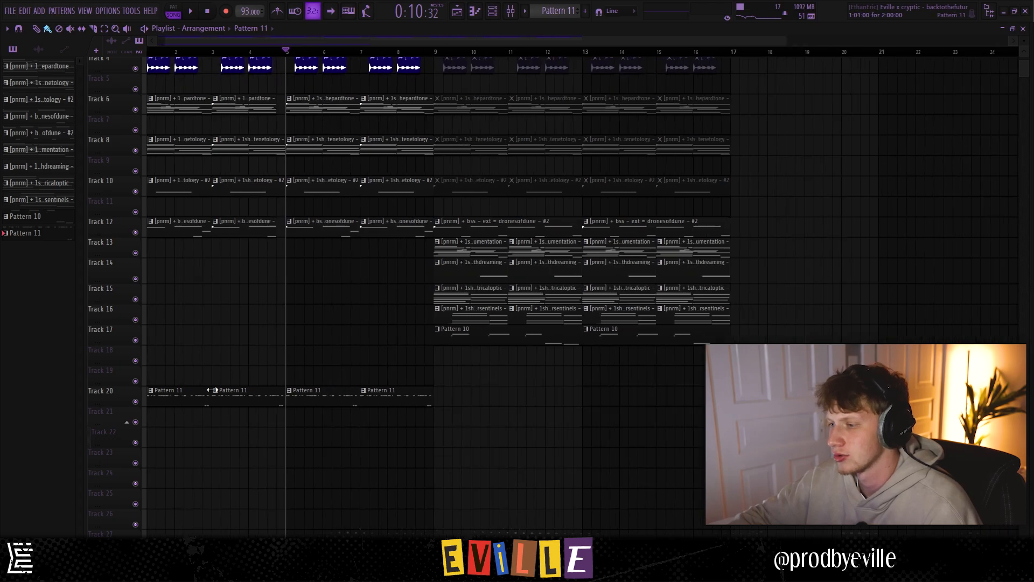
right_click(390, 398)
right_click(316, 399)
scroll(259, 400, "up", 2)
left_click_drag(381, 443, 183, 373)
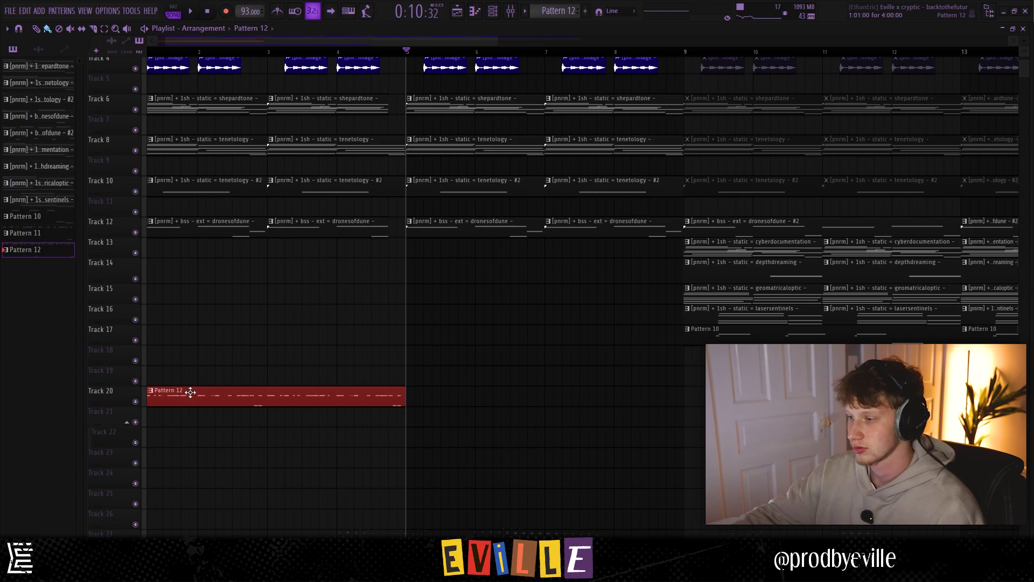
Check Pattern 12's notes in the piano roll and duplicate its Track 20 clip to bar 5
double_click(220, 400)
scroll(534, 177, "up", 2)
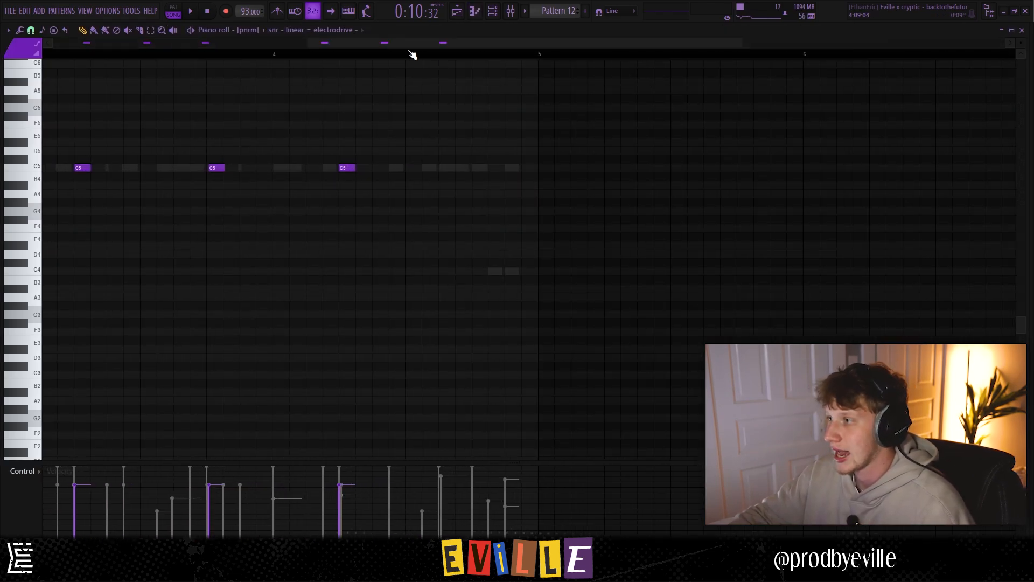
left_click(470, 13)
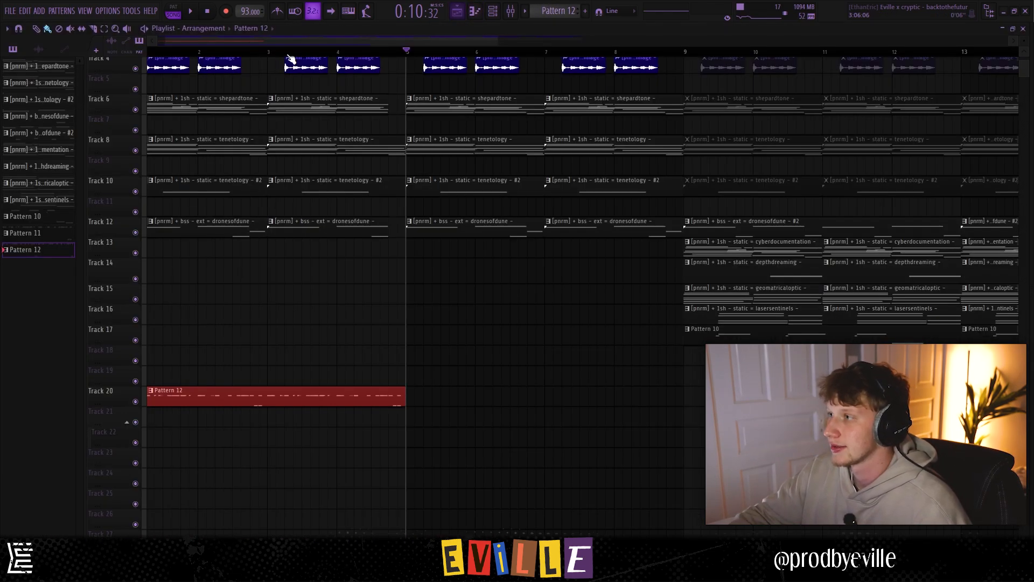
left_click_drag(402, 54, 297, 57)
scroll(406, 161, "up", 4)
scroll(341, 200, "down", 5)
key("ctrl+d")
left_click_drag(482, 438, 242, 381)
key("ctrl+b")
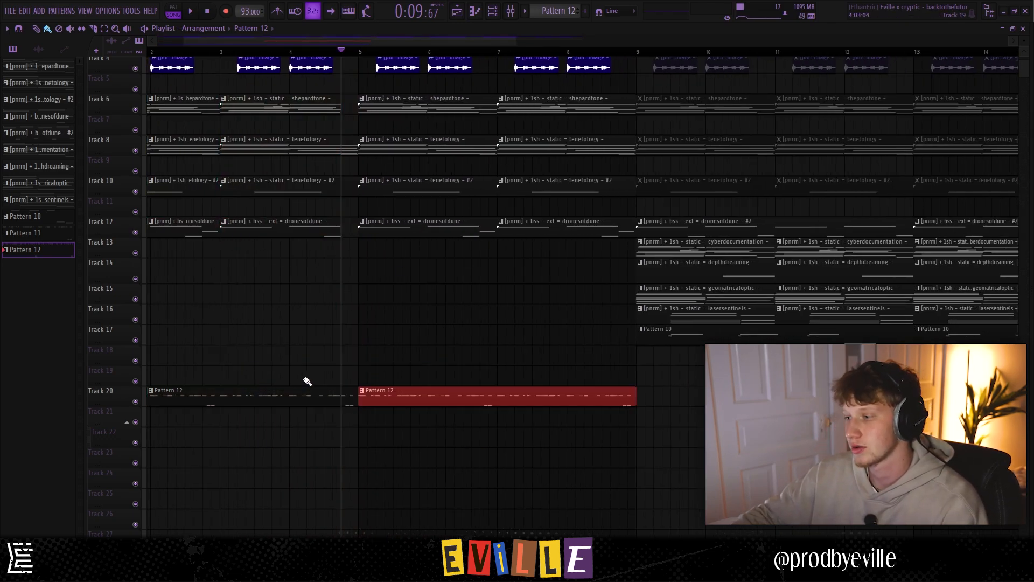
Rework the audiogram kick's ending in bar 4 with C4 notes on steps 13 and 14 and a G4 note on step 16
double_click(413, 403)
mouse_move(491, 300)
left_mouse_down()
mouse_move(645, 251)
mouse_move(616, 234)
mouse_move(575, 236)
left_mouse_up()
left_click_drag(484, 297, 570, 229)
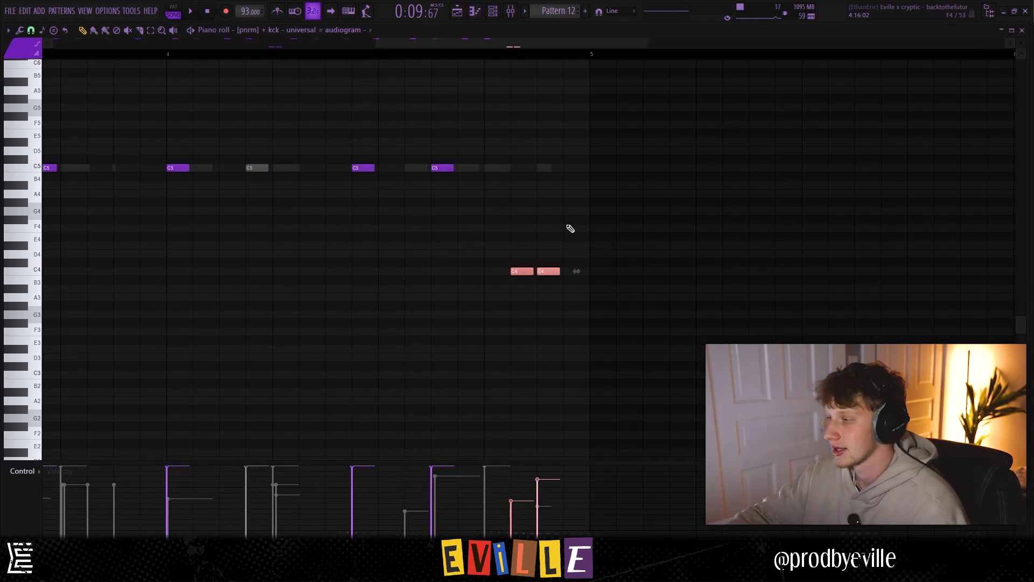
scroll(543, 258, "down", 4)
scroll(220, 280, "up", 4)
right_click(451, 306)
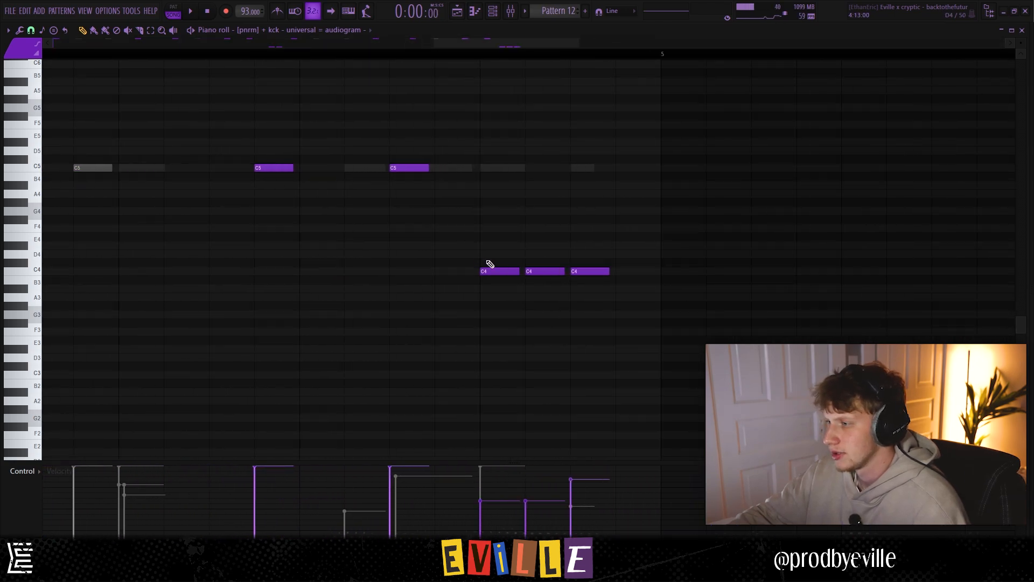
scroll(488, 265, "up", 1)
mouse_move(597, 236)
left_mouse_down()
mouse_move(646, 224)
mouse_move(647, 251)
mouse_move(646, 219)
left_mouse_up()
key("space")
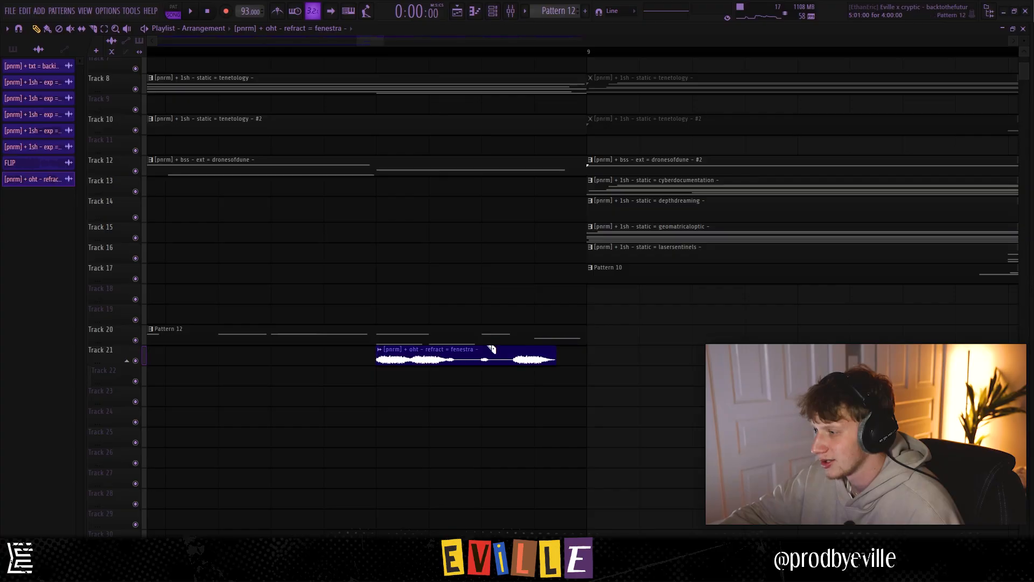
Slice the fenestra open-hat clip on Track 21, keep two short pieces just before bar 9 and audition the transition
mouse_move(492, 355)
left_mouse_down()
mouse_move(517, 360)
mouse_move(492, 369)
left_mouse_up()
scroll(517, 360, "up", 1)
key("c")
key("p")
left_click_drag(517, 360, 574, 365)
scroll(431, 216, "down", 3)
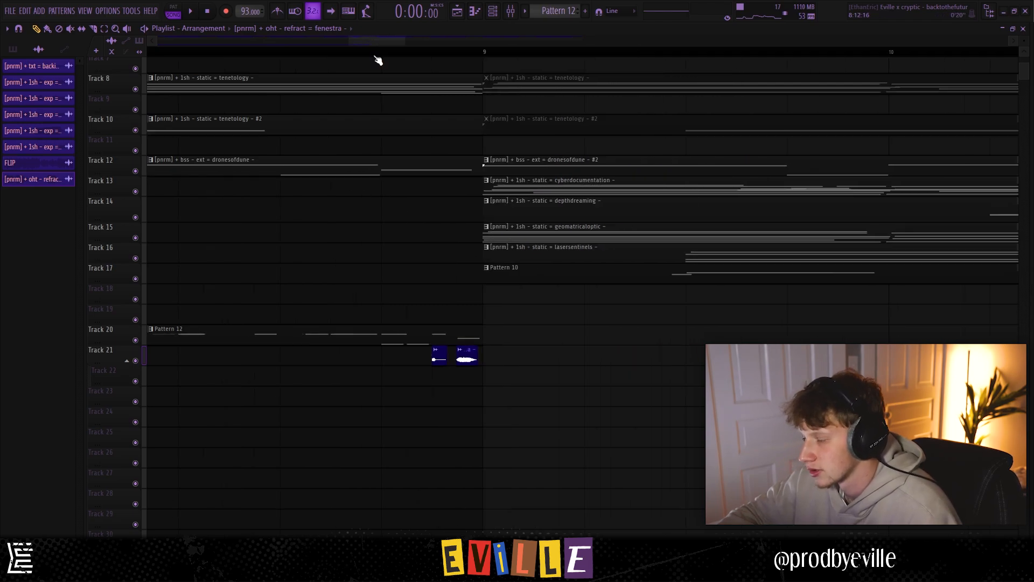
left_click(358, 51)
key("space")
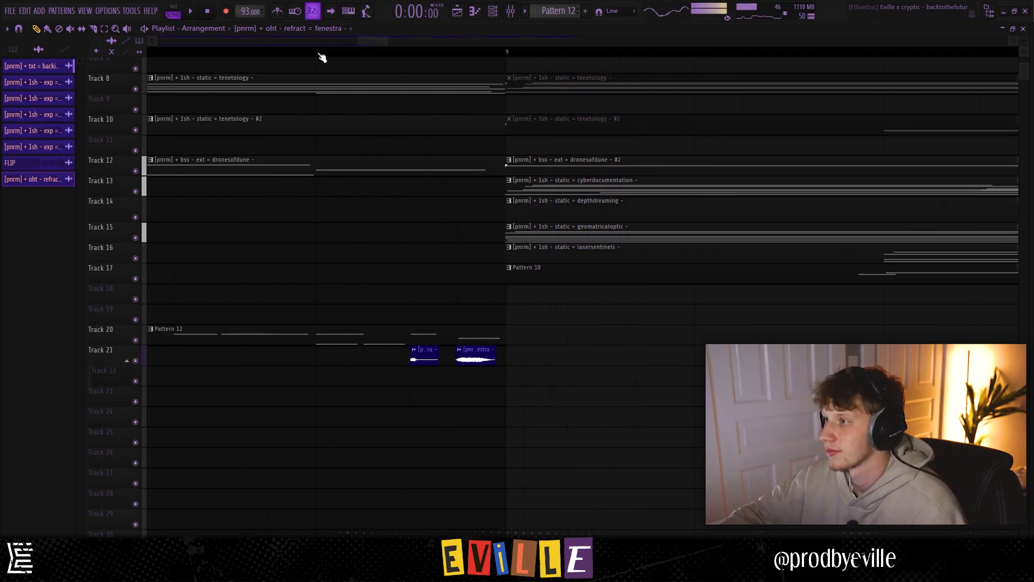
key("space")
Inspect the binarymercury open hat against the other drum notes at the end of Pattern 12 in the piano roll
key("F6")
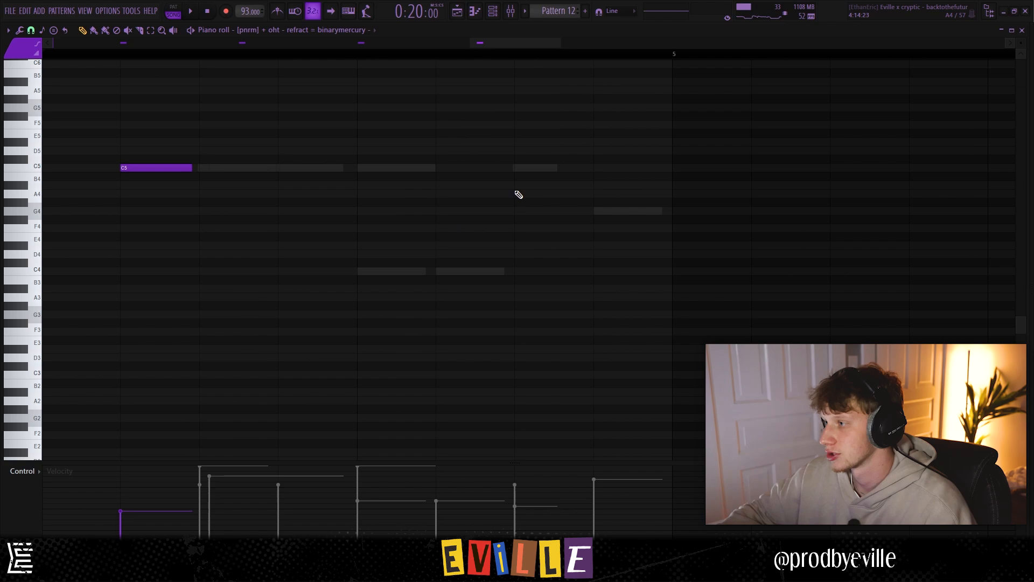
left_click_drag(527, 234, 582, 211)
left_click(598, 226, "ctrl")
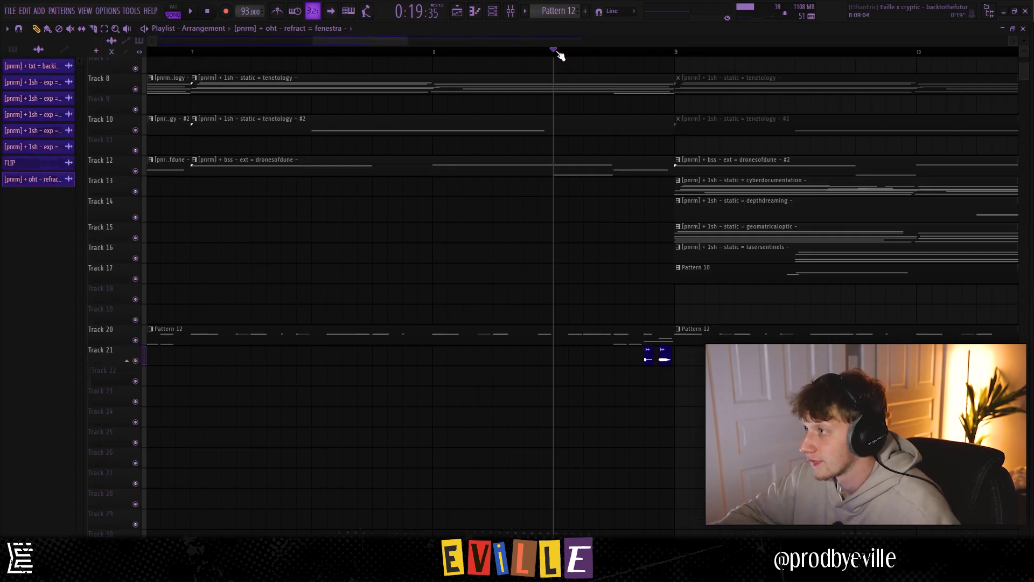
Solo the drums on Tracks 20 and 21 and audition them over a selection from the middle of bar 8 to bar 10
left_click_drag(559, 53, 607, 50)
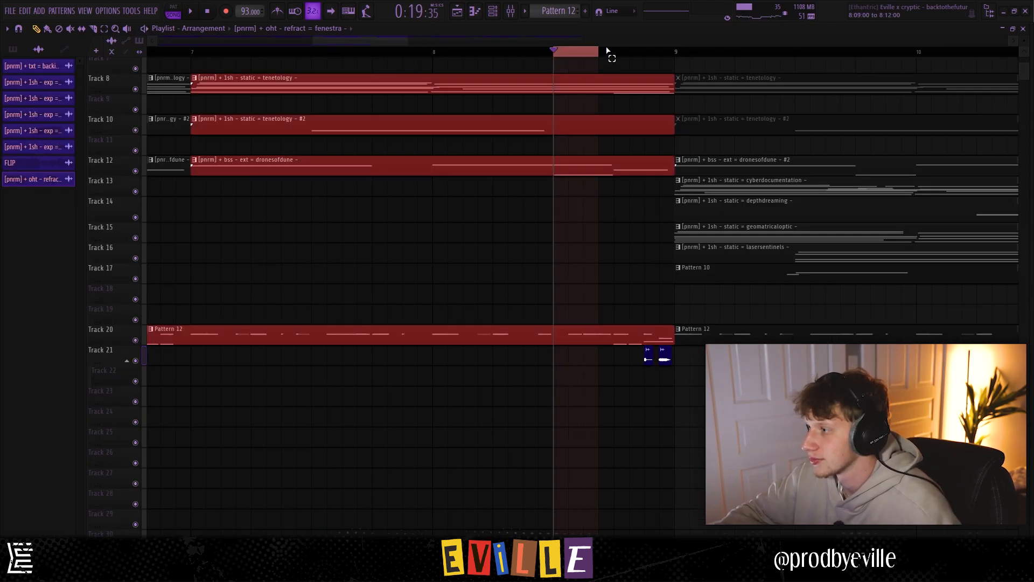
left_click(737, 428)
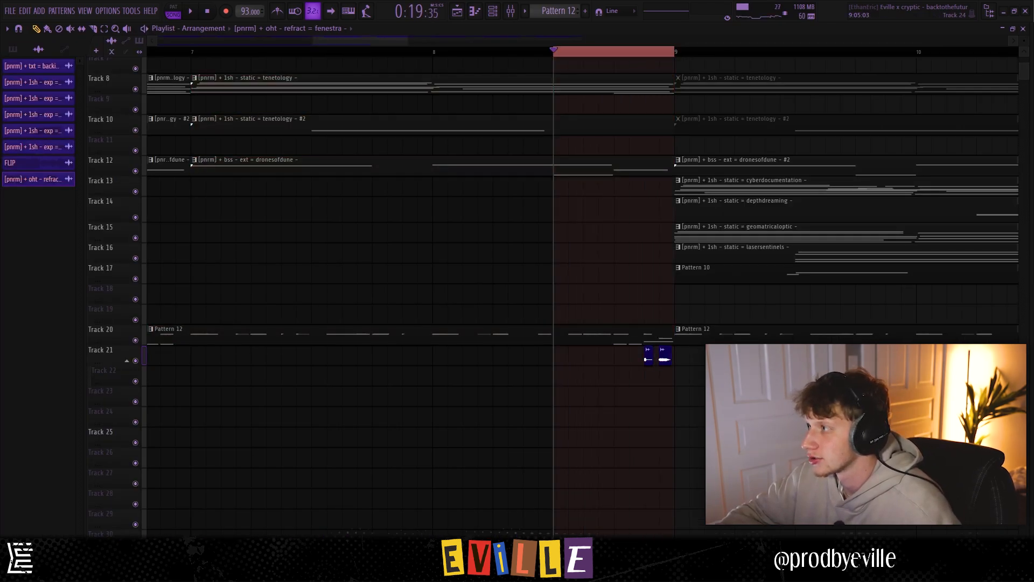
left_click(135, 340, "ctrl")
key("space")
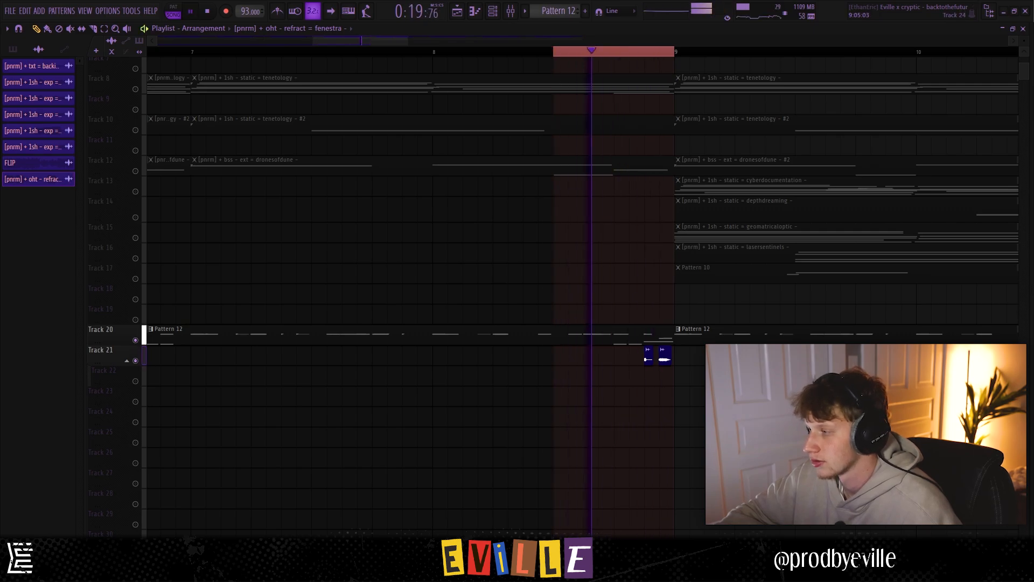
key("space")
left_click_drag(675, 52, 915, 53)
left_click(845, 357)
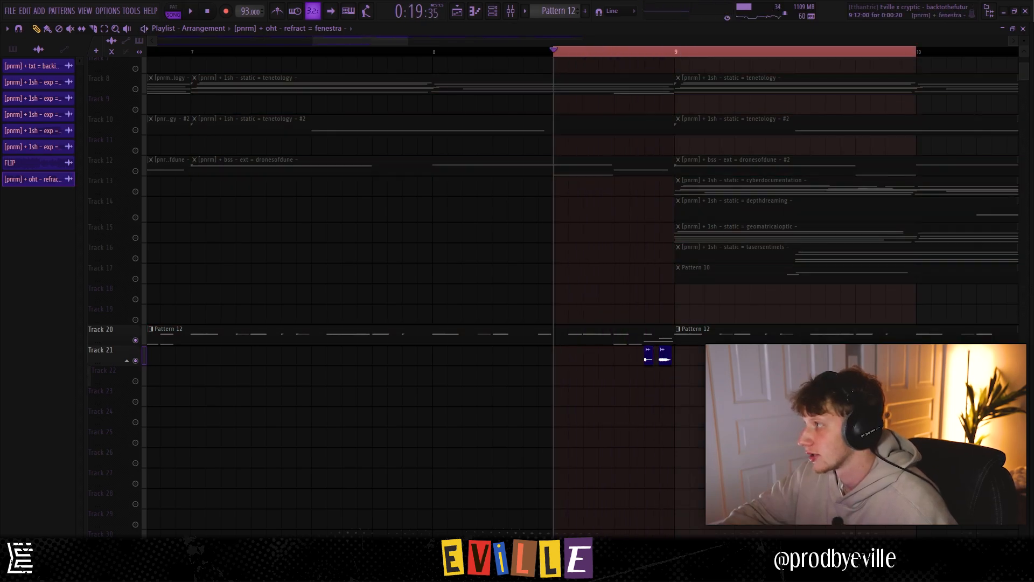
key("space")
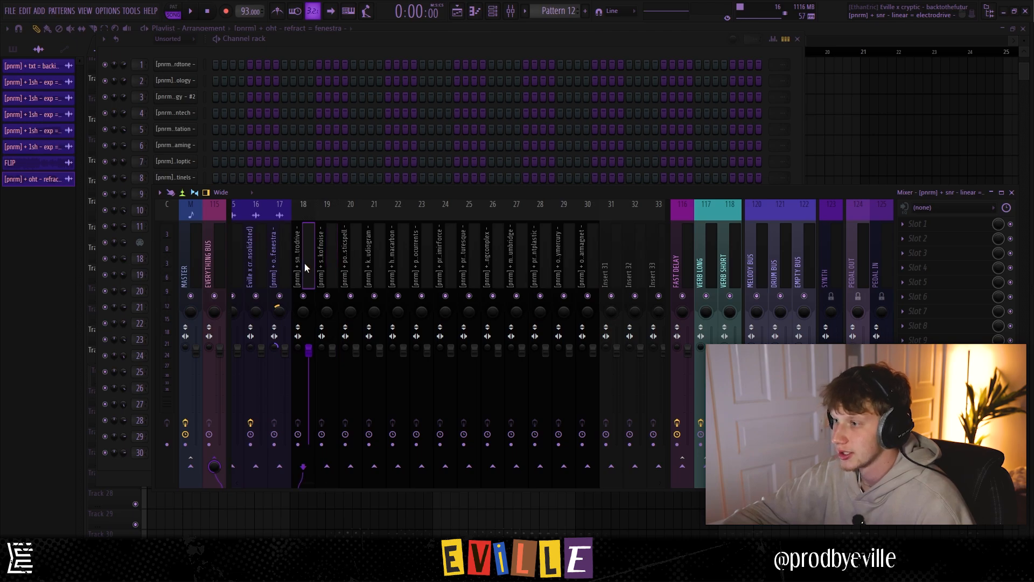
Route the drum mixer tracks 18 to 30 to the DRUM BUS and balance their volume and panning
left_click_drag(305, 263, 584, 264)
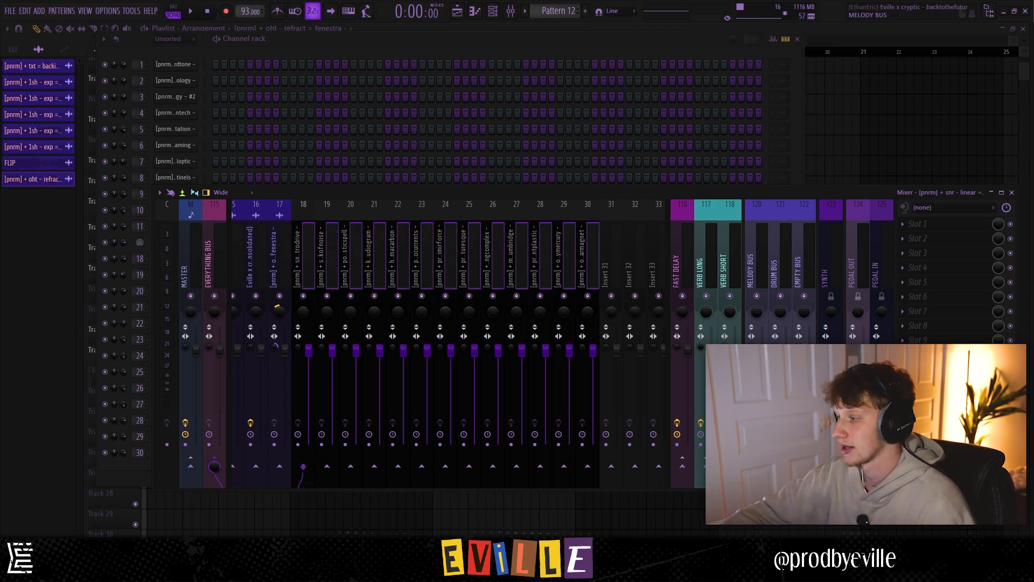
left_click(325, 262)
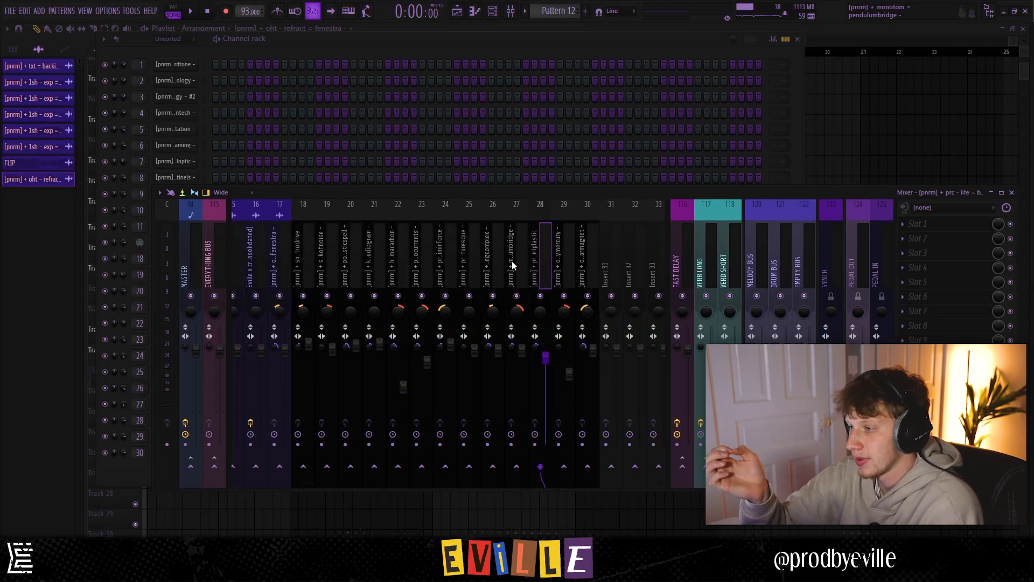
key("space")
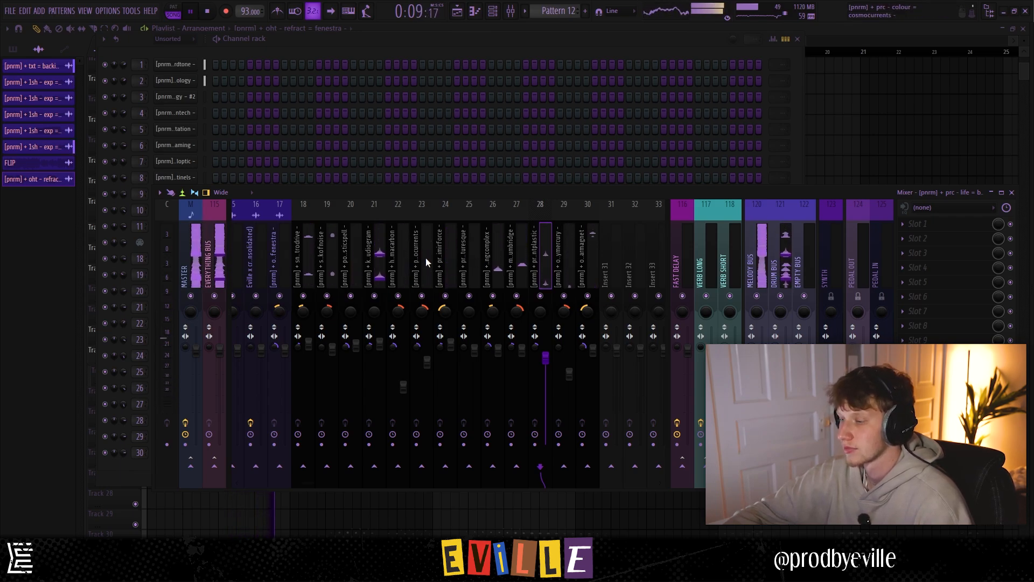
key("space")
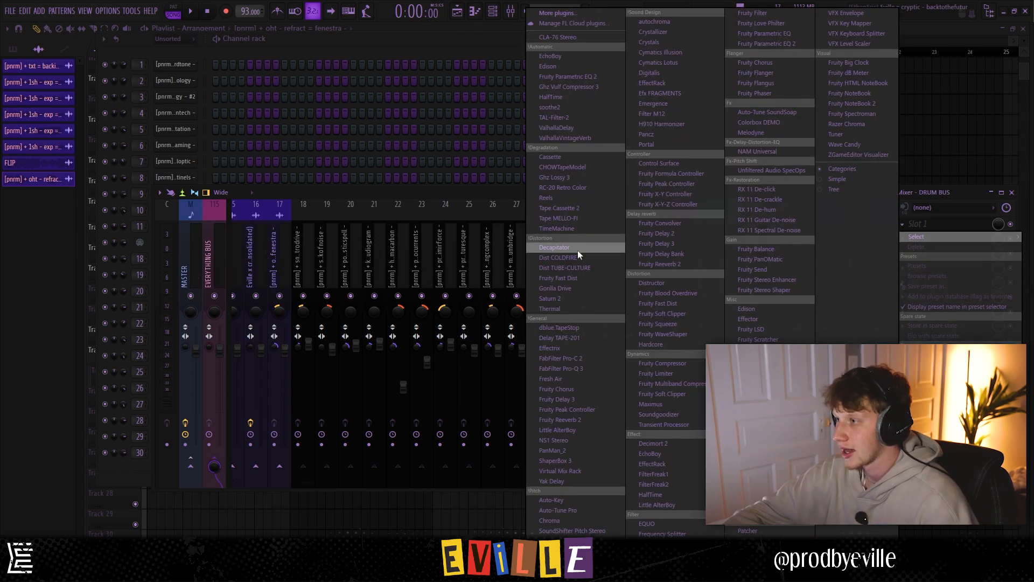
Load Gorilla Drive in the first effect slot of the DRUM BUS and audition it with the beat
left_click(567, 288)
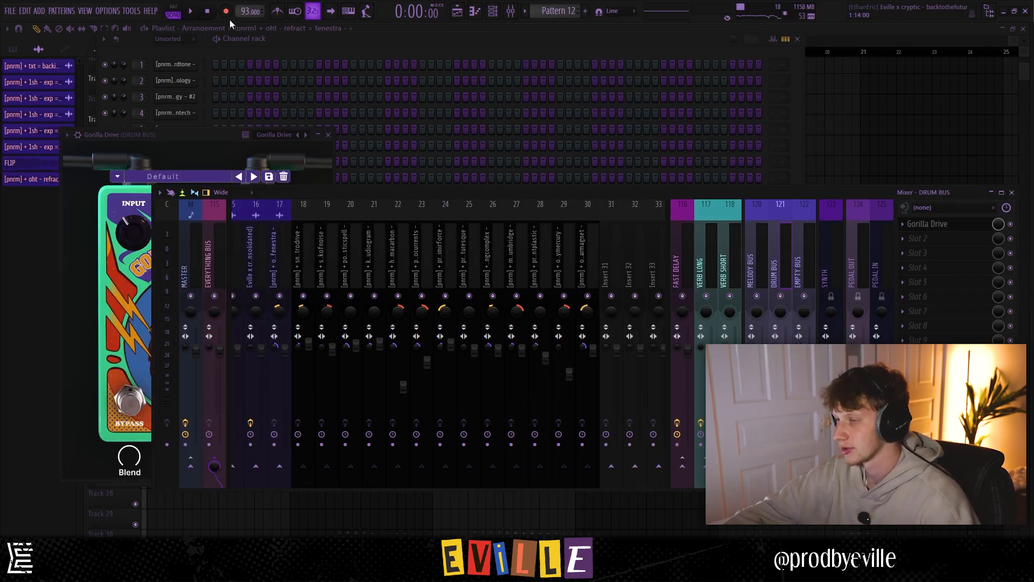
key("space")
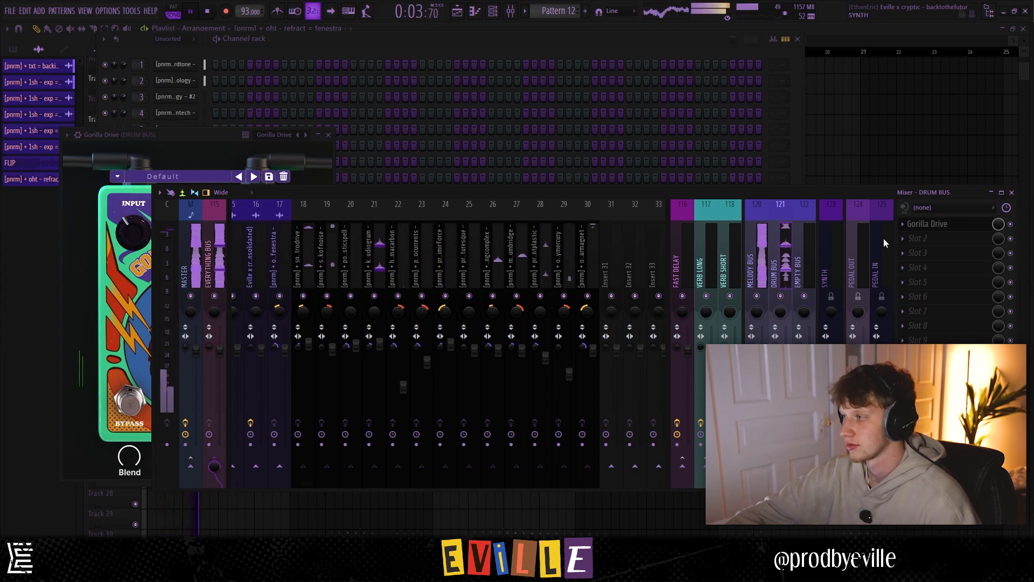
left_click(928, 223)
left_click(931, 225)
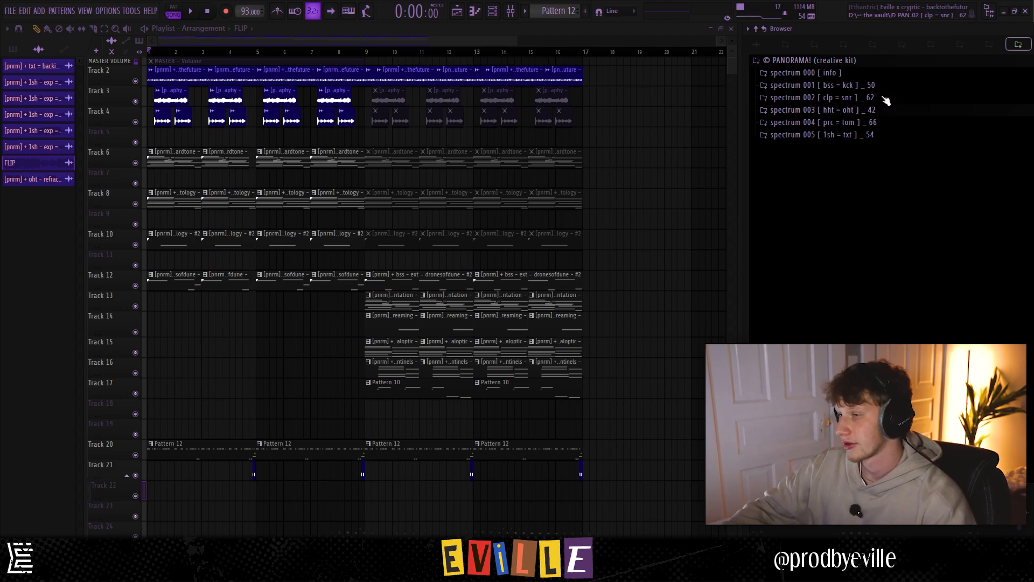
Browse and preview the PANORAMA! kit's clap and snare samples, and open its bass and kick folder
left_click(825, 97)
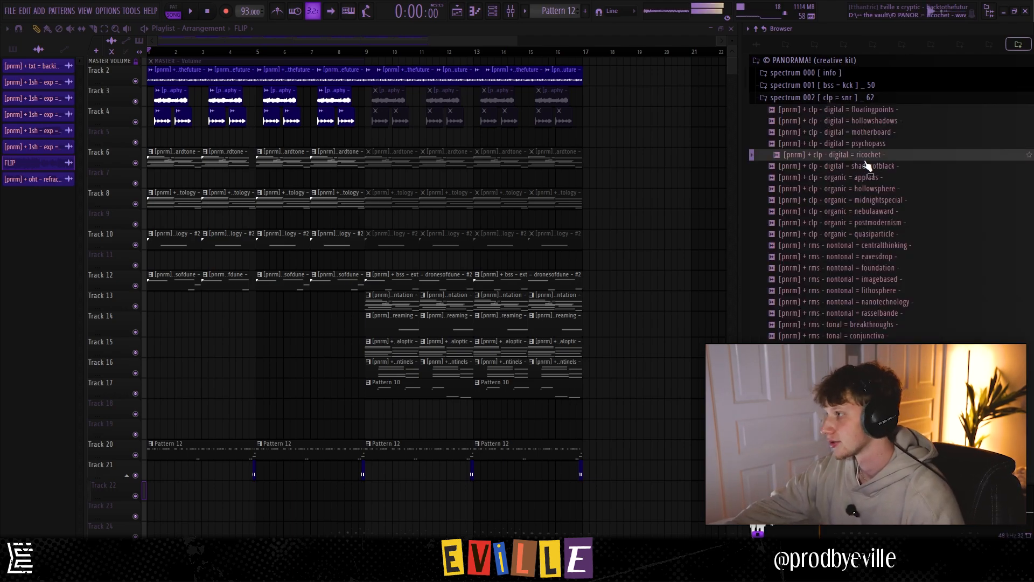
scroll(900, 224, "down", 6)
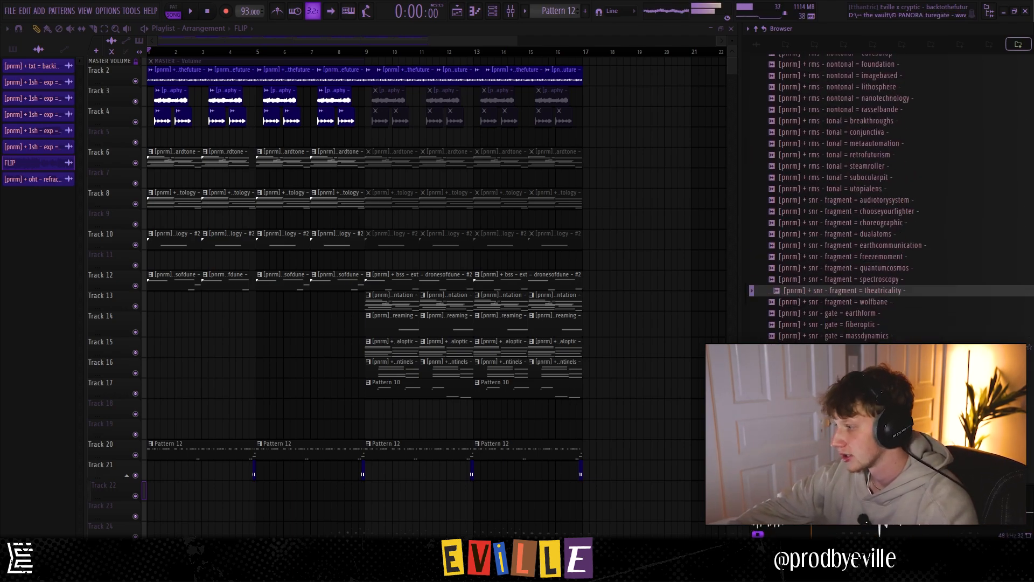
left_click(807, 102)
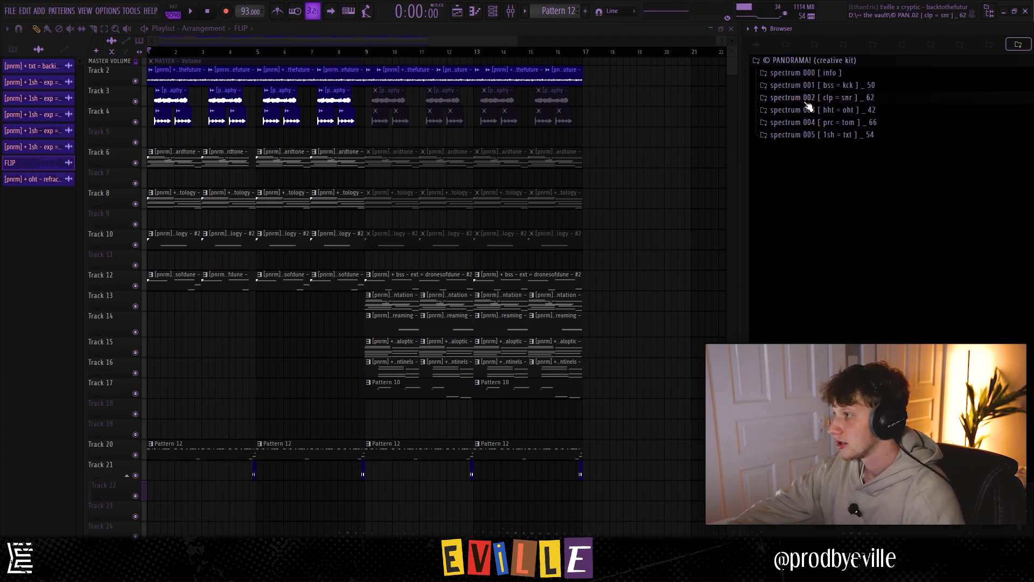
left_click(847, 87)
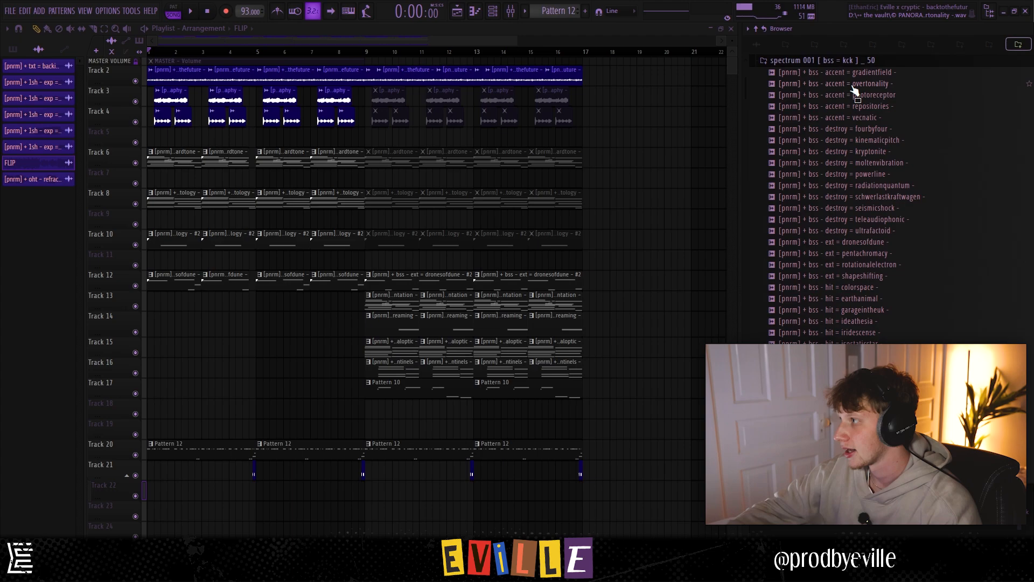
Preview the PANORAMA! kit's bass samples, including the hit, destroy and accent sounds and "bss - hit = pharellity"
left_click(851, 287)
left_click(850, 311)
left_click(890, 378)
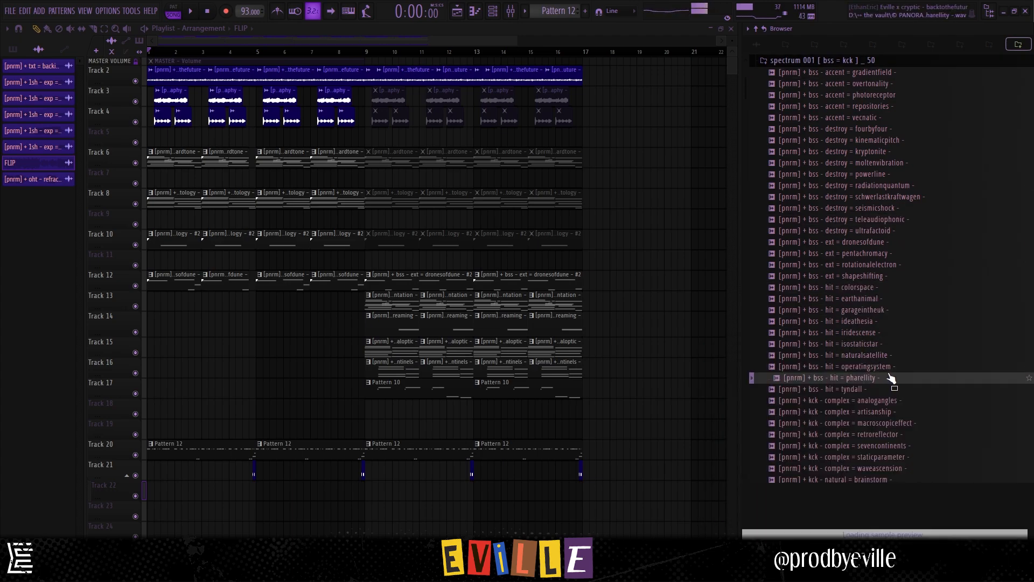
left_click(869, 220)
left_click(851, 140)
left_click(849, 117)
left_click(892, 377)
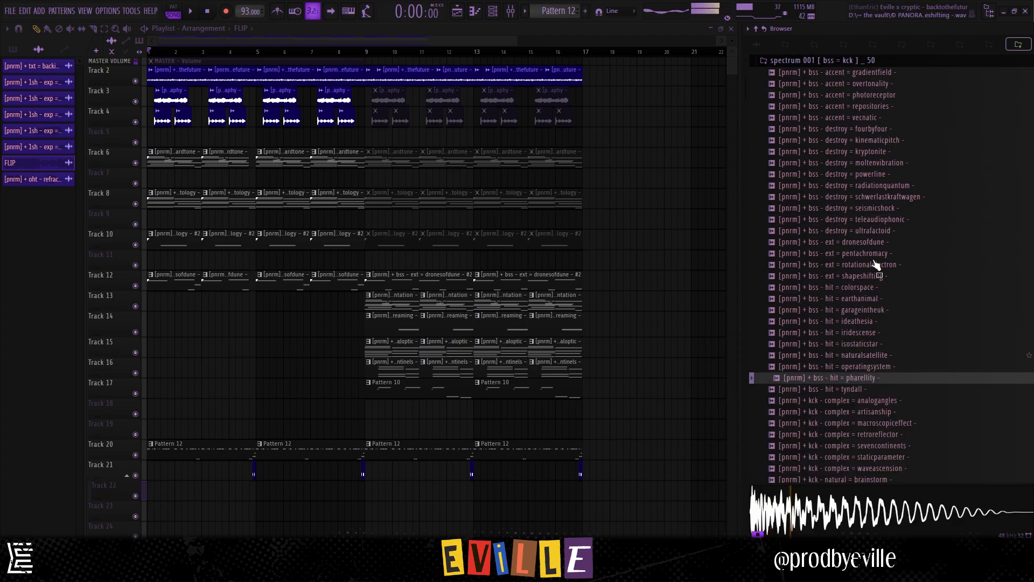
Preview the extended bass and kick samples further down the folder, including "kck - universal = compressedliveroom" and its neighbouring universal kicks
scroll(937, 261, "down", 6)
left_click(868, 255)
left_click(870, 311)
left_click(880, 333)
left_click(881, 356)
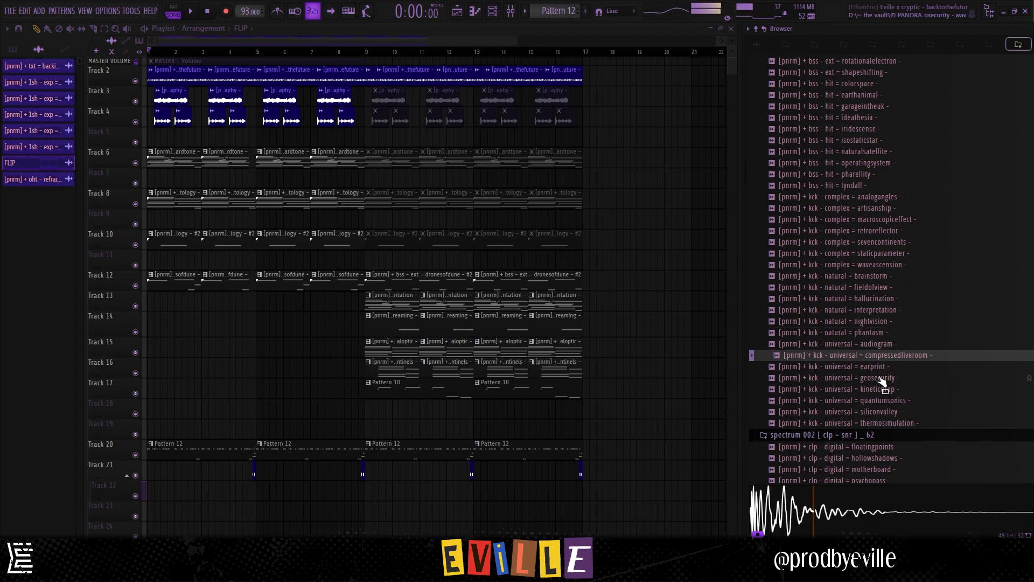
left_click(881, 379)
left_click(882, 401)
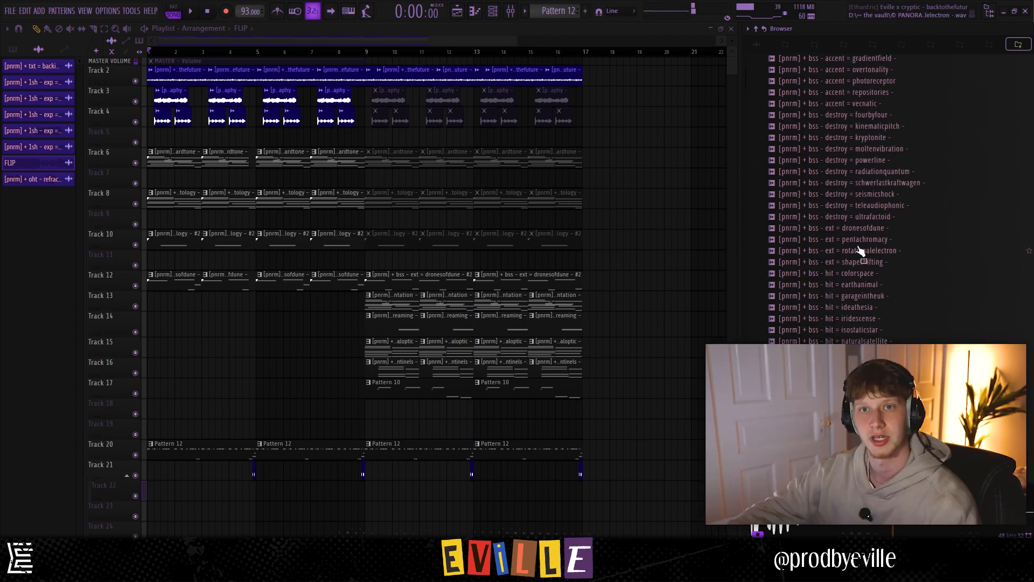
Open the kit's spectrum 004 percussion and tom folder and preview its circuit, colour and life percussion samples
scroll(860, 249, "up", 15)
left_click(824, 123)
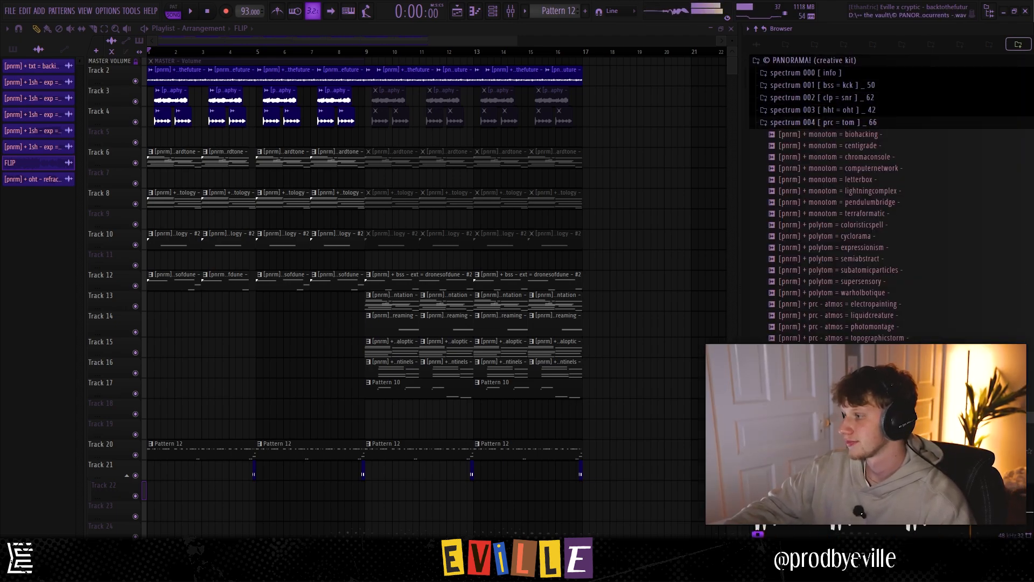
scroll(845, 226, "down", 8)
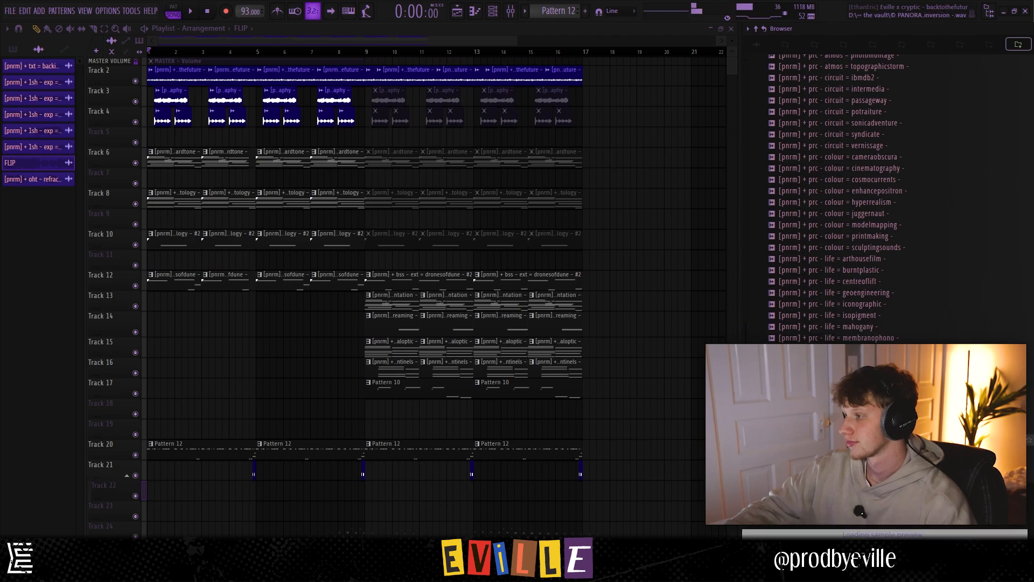
scroll(859, 267, "down", 4)
left_click(862, 341)
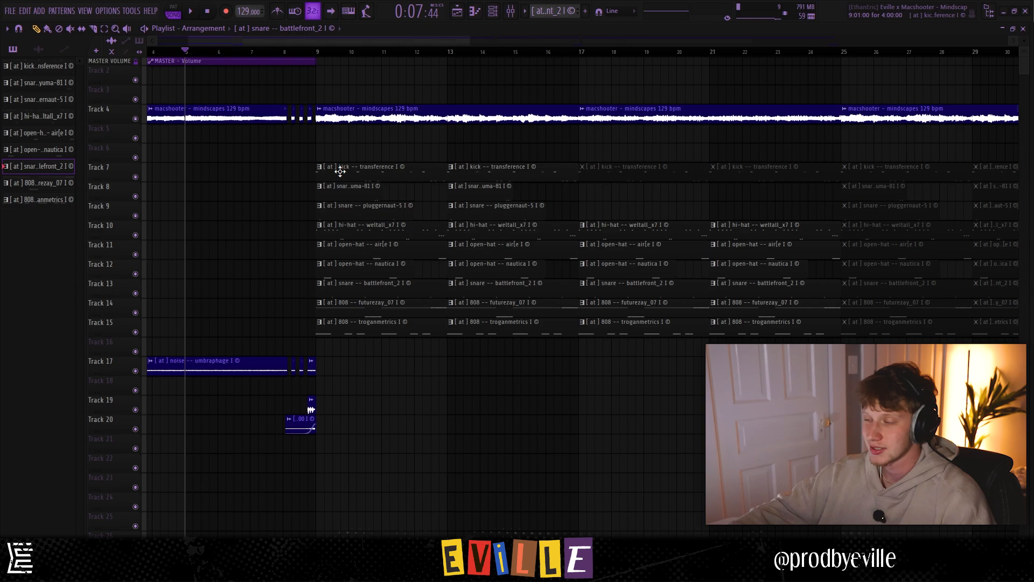
In the Mindscapes project, solo the drum and 808 Tracks 7 to 15 and audition them from bar 9
scroll(340, 171, "down", 3)
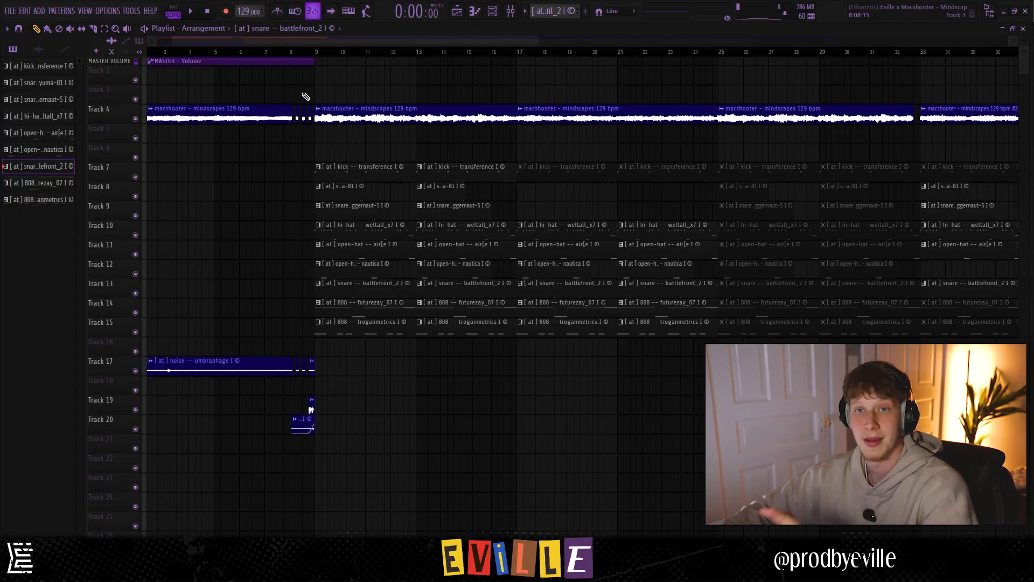
right_click(135, 177)
left_click(135, 215)
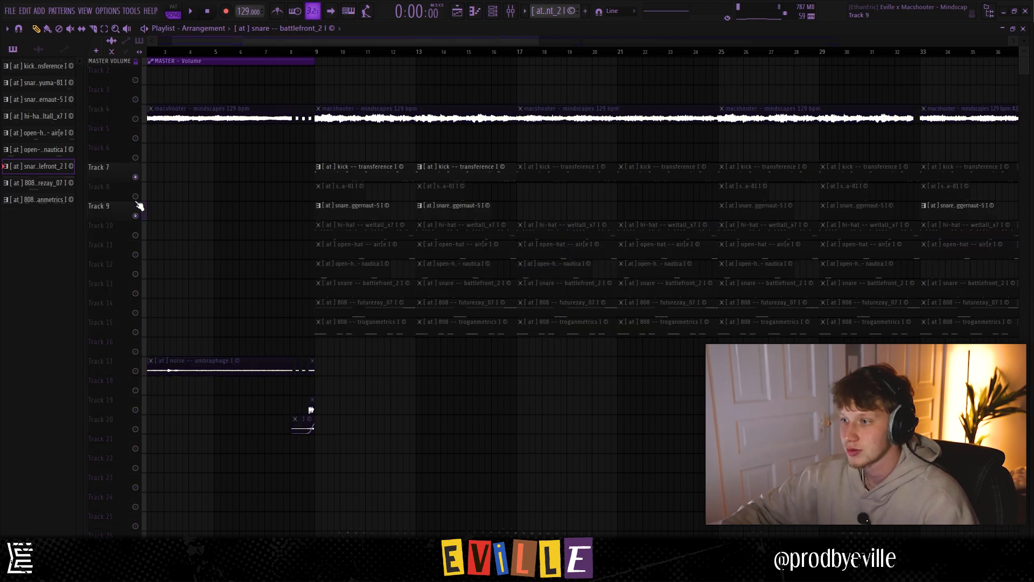
left_click(135, 196)
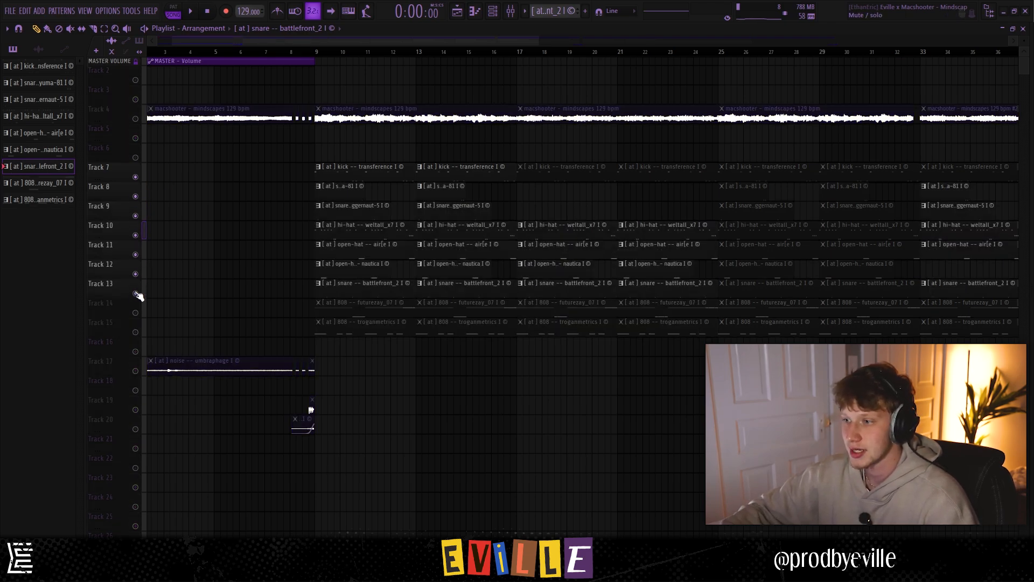
left_click(322, 53)
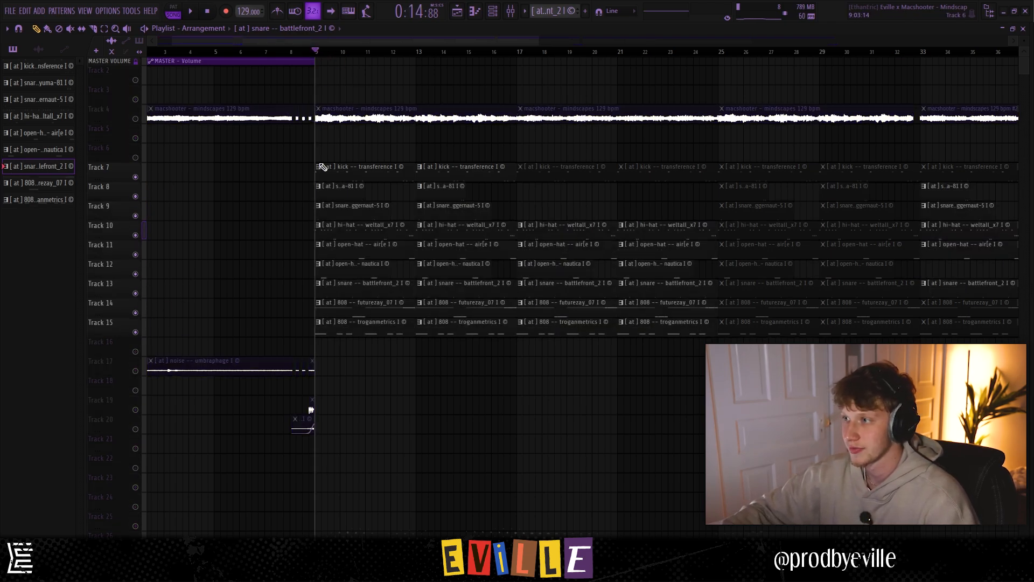
scroll(322, 168, "up", 3)
key("space")
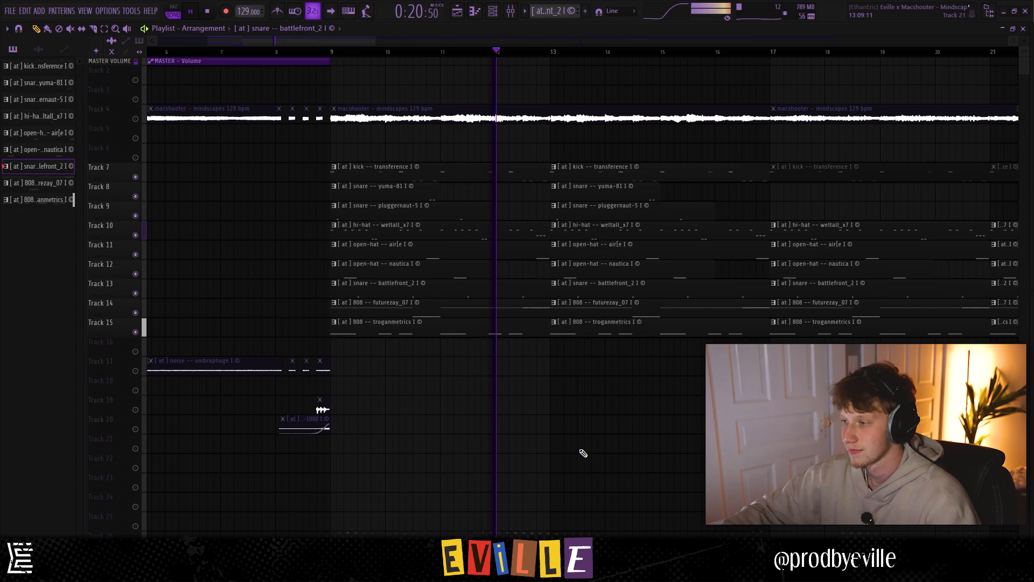
key("space")
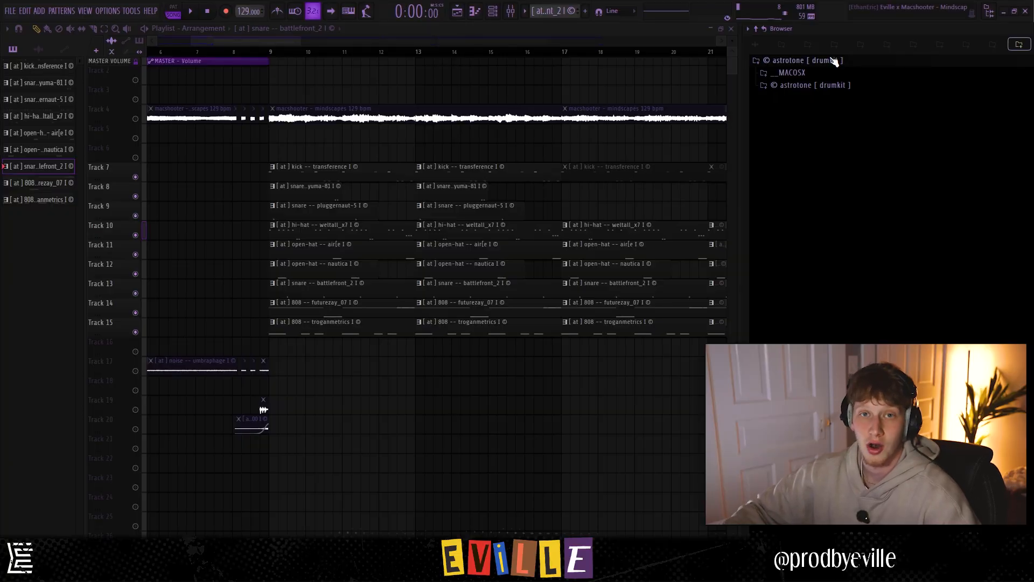
Open the astrotone drumkit folder in the browser and inspect the low-pitched hi-hat roll in the first bar of the weltall_x7 pattern
left_click(826, 86)
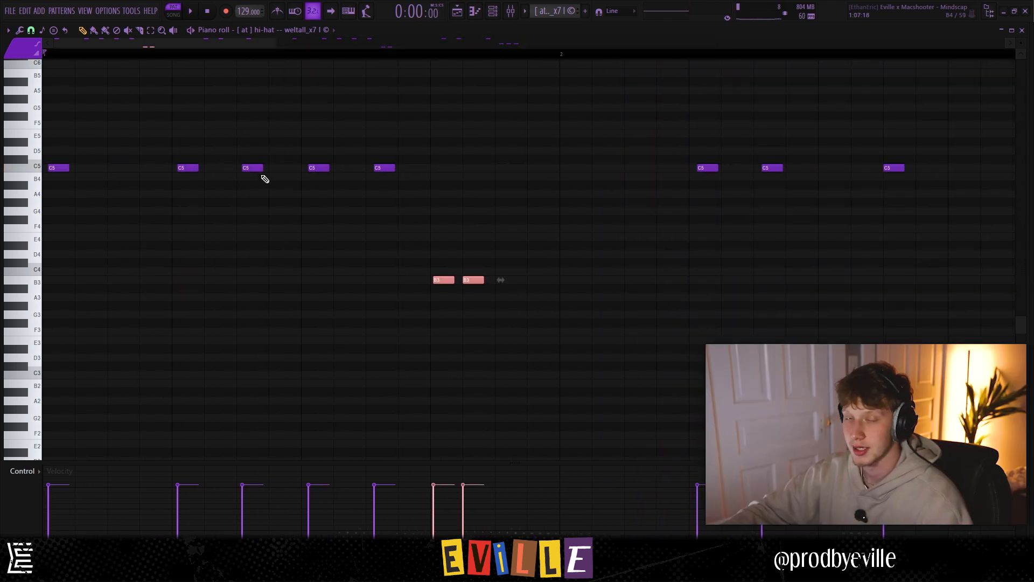
scroll(186, 174, "up", 3)
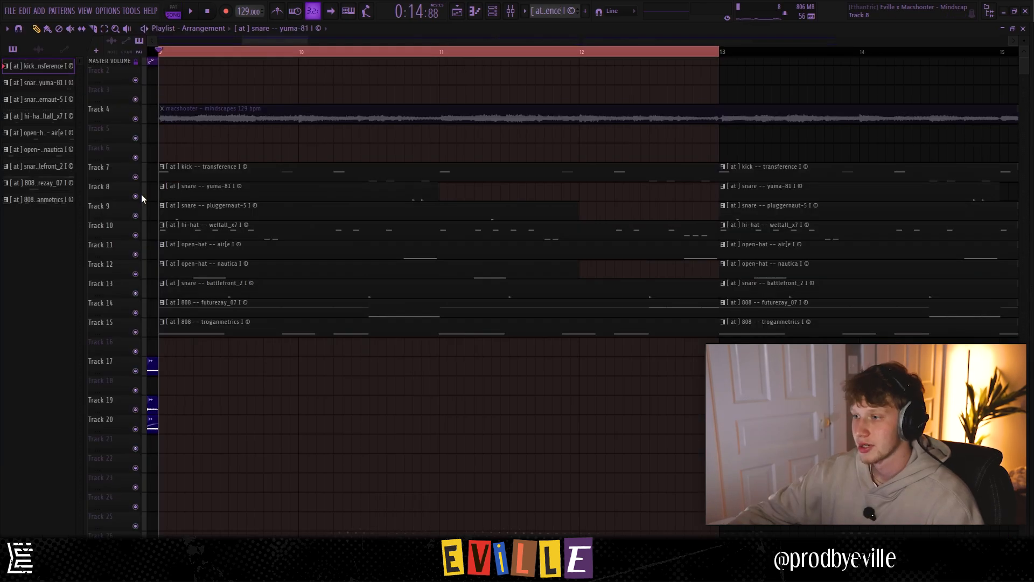
Audition the snares and hats over bars 9 to 13 with the kick and 808 clips muted
right_click(137, 196)
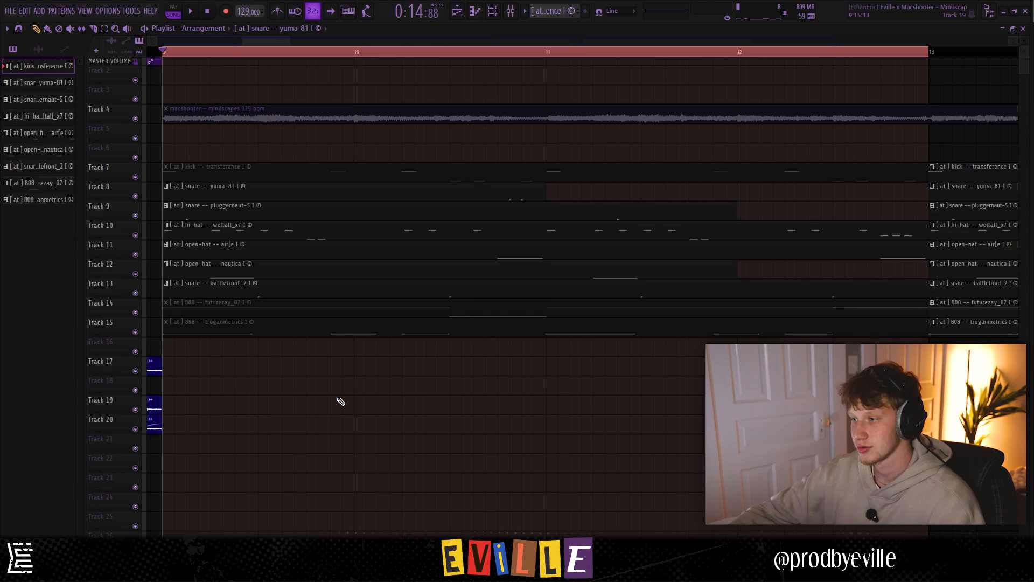
key("space")
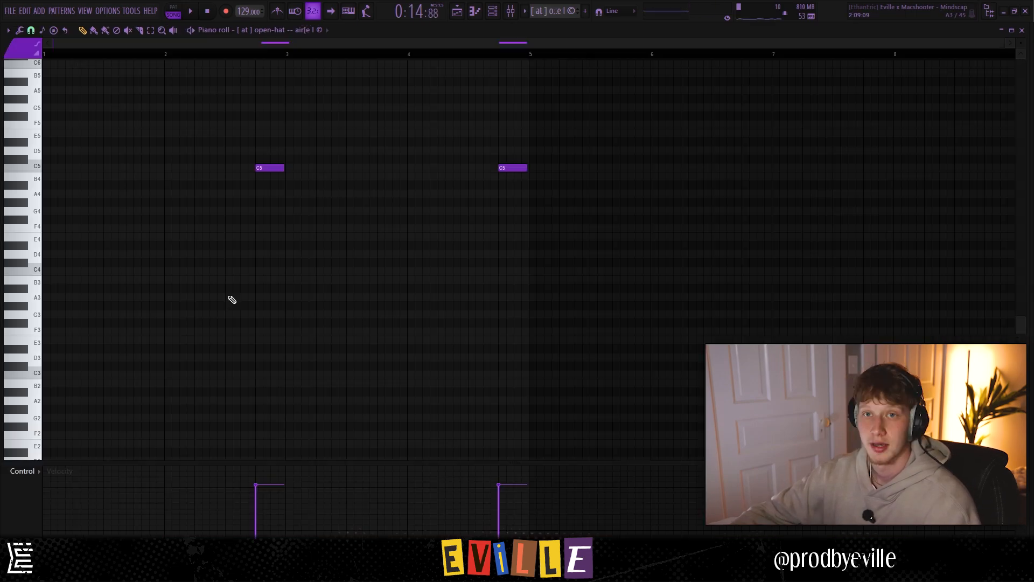
Inspect the Track 11 open-hat's volume envelope in its channel settings, plus the note placement in its pattern
left_click(493, 16)
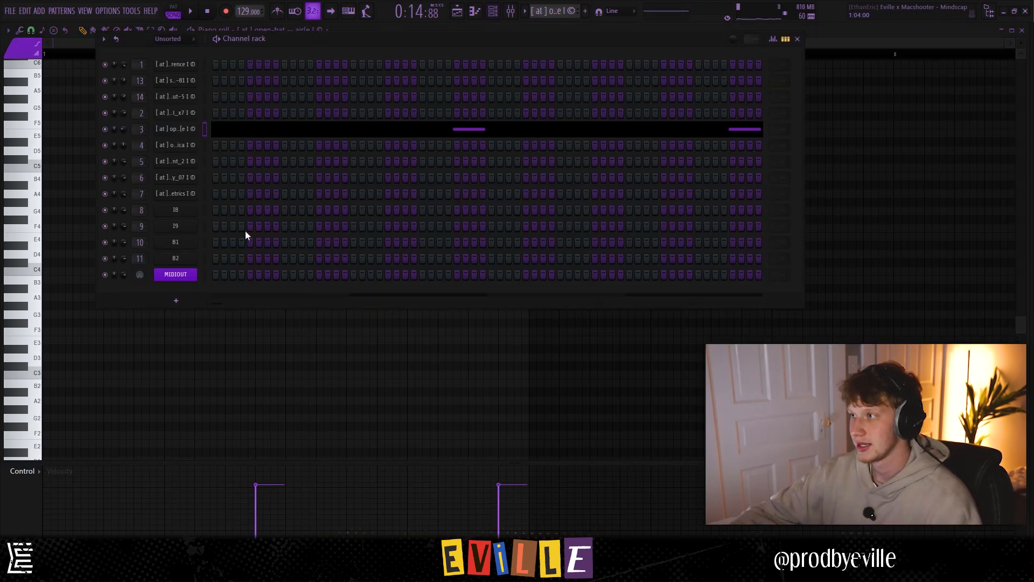
left_click(176, 133)
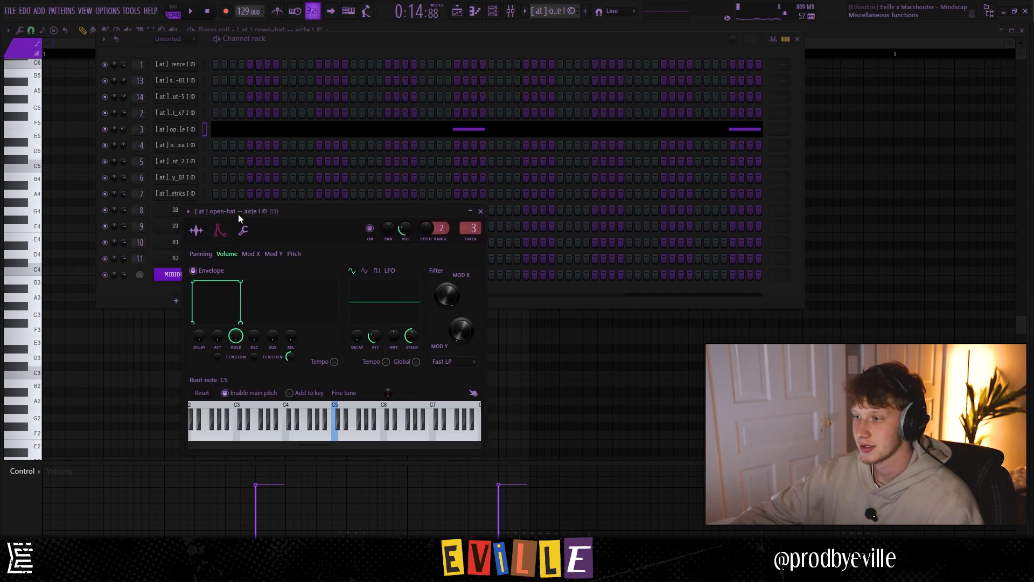
left_click(234, 129)
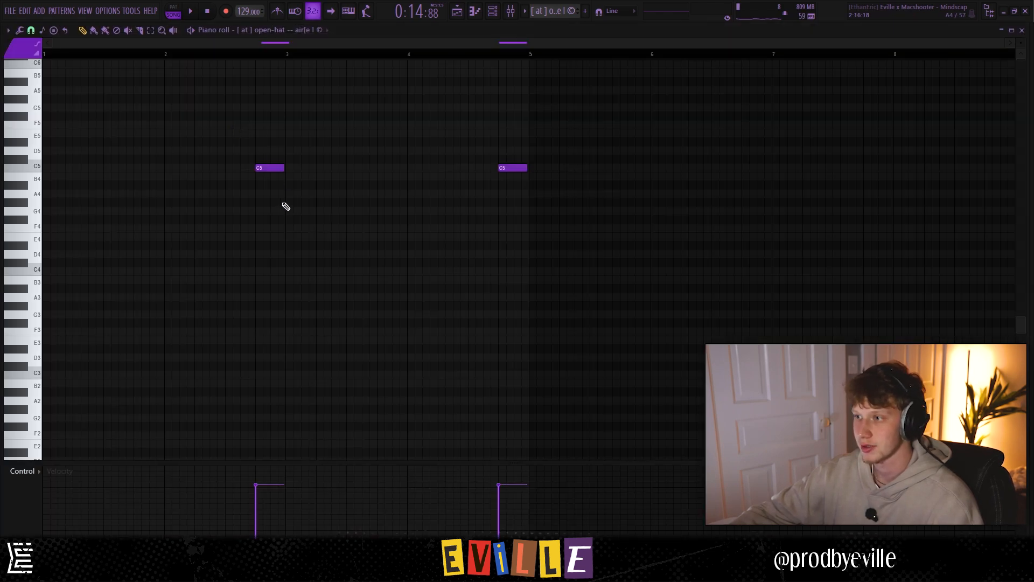
scroll(253, 219, "up", 3)
left_click_drag(241, 213, 342, 97)
scroll(312, 330, "down", 3)
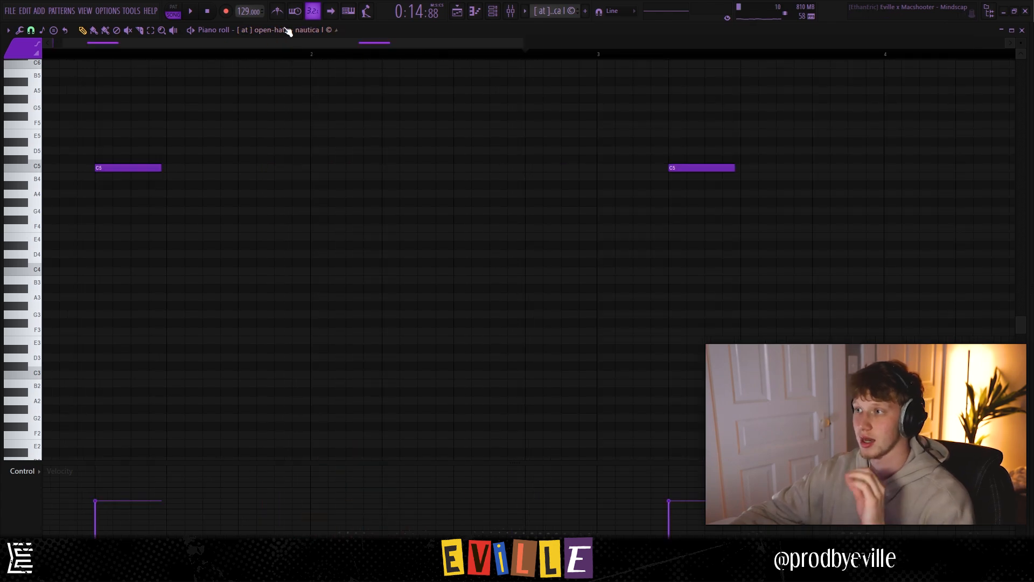
Examine the note spacing of the open-hat -- nautica pattern and play it back
scroll(227, 221, "up", 2)
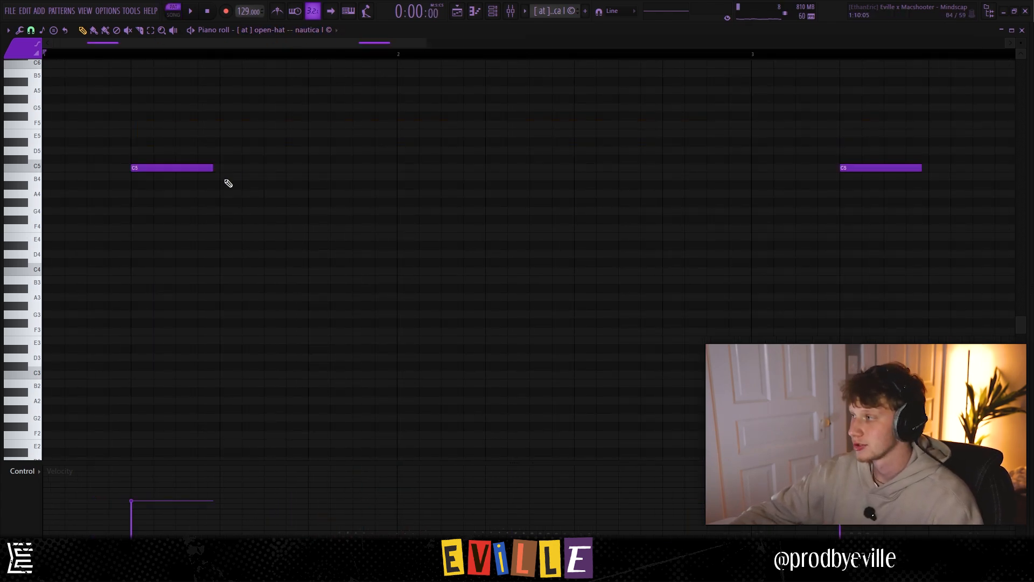
left_click_drag(225, 208, 853, 129)
key("space")
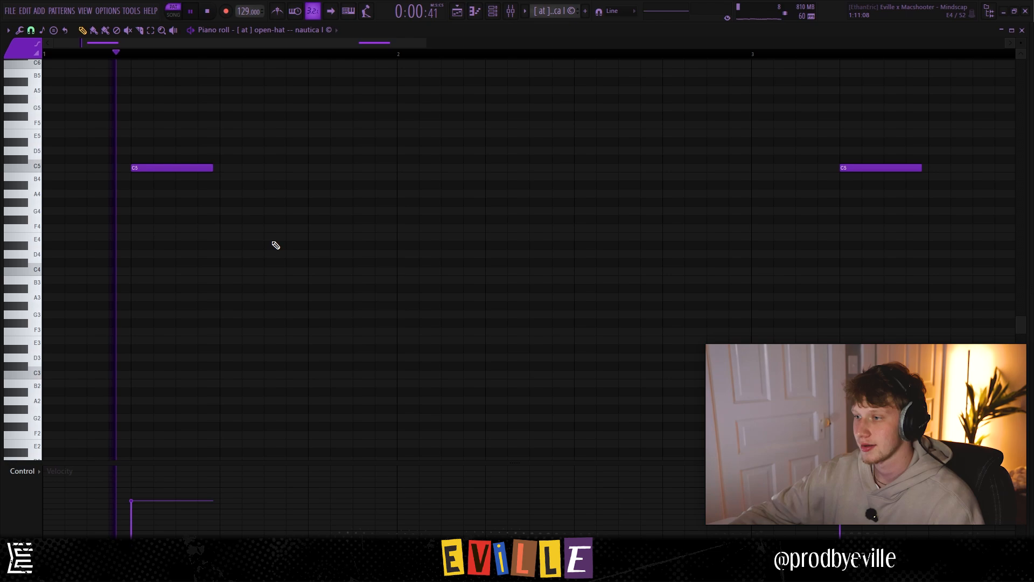
Review the troganmetrics and futurezay_07 808 patterns and play the futurezay_07 notes with their octave change
left_click(455, 12)
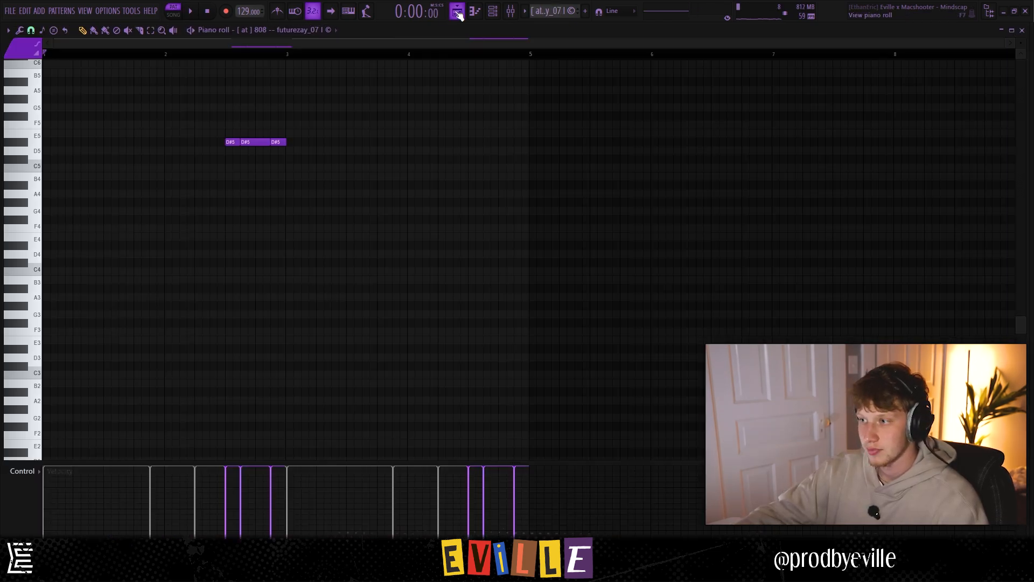
left_click(457, 13)
double_click(206, 323)
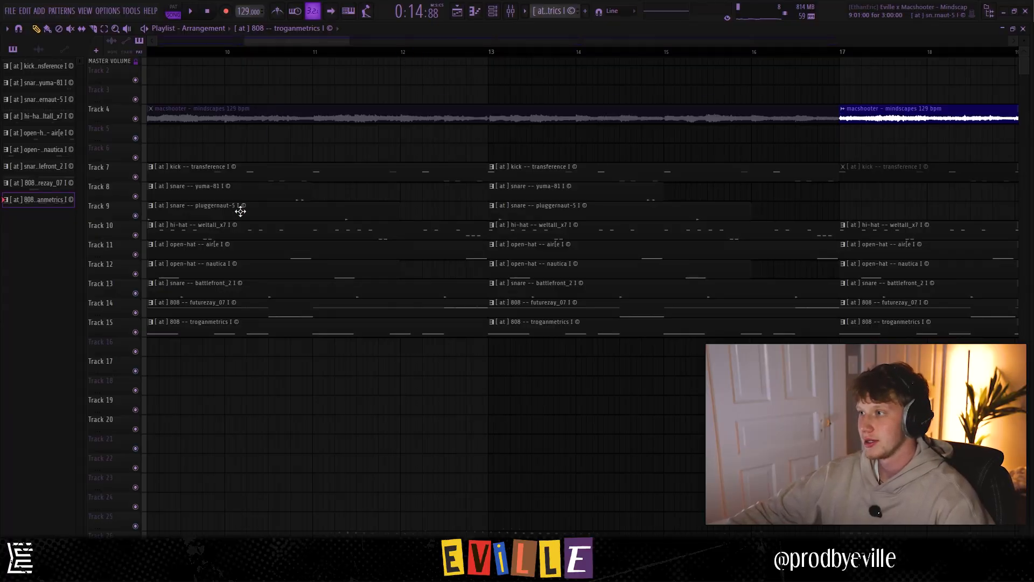
double_click(231, 310)
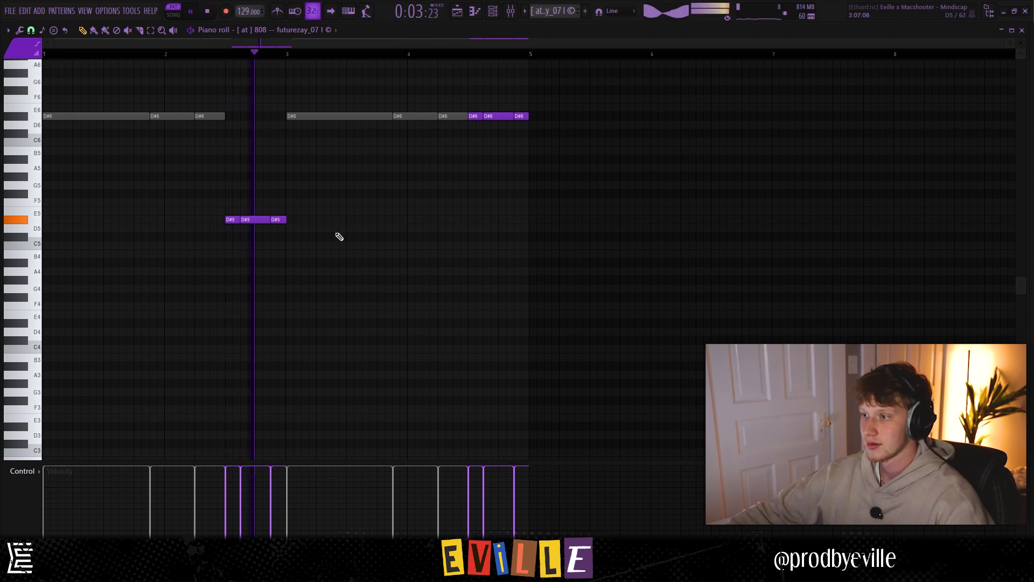
key("space")
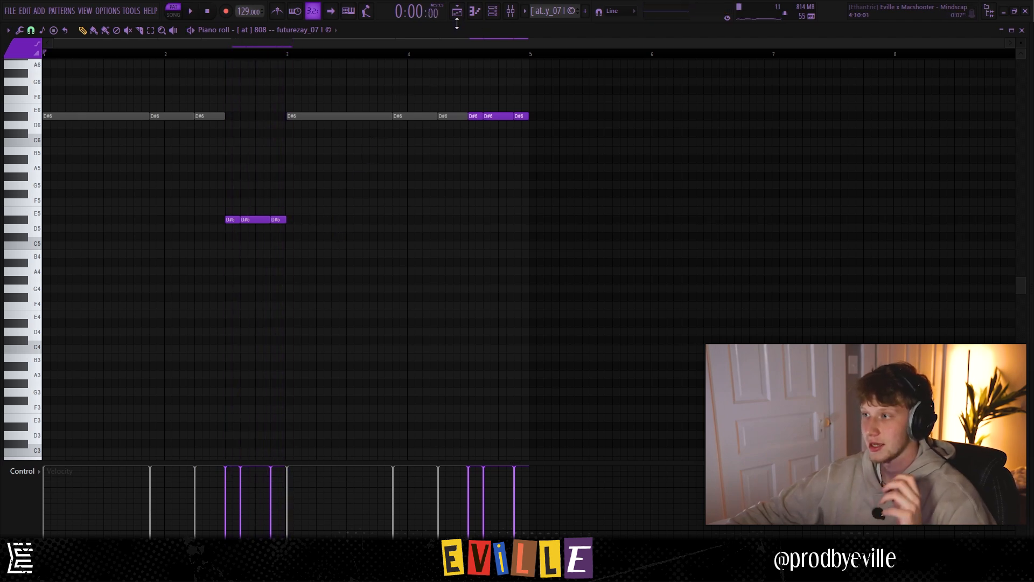
Examine the three E4 roll notes at the end of bar 4 in the hi-hat -- weltall_x7 pattern
key("F5")
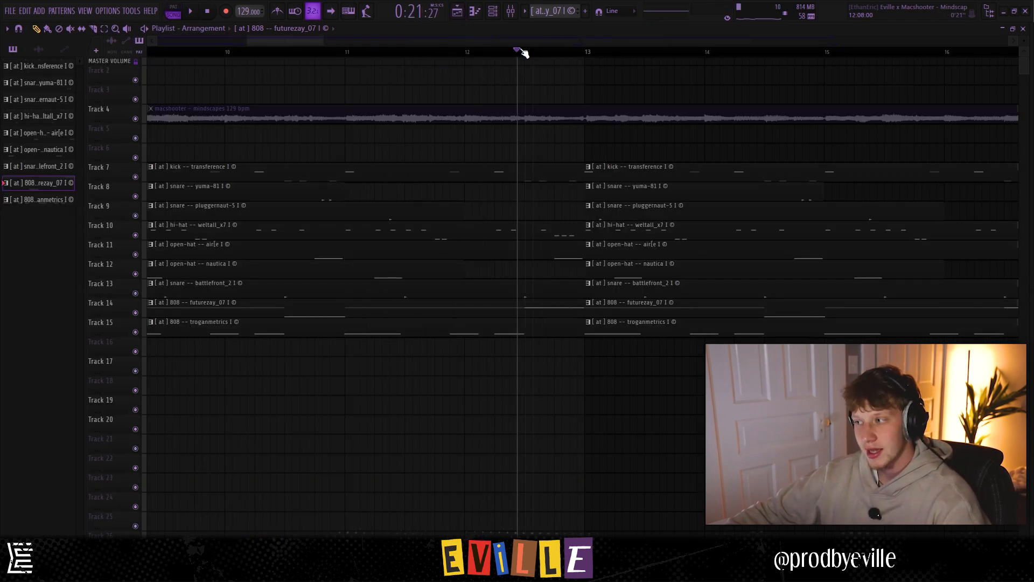
double_click(497, 231)
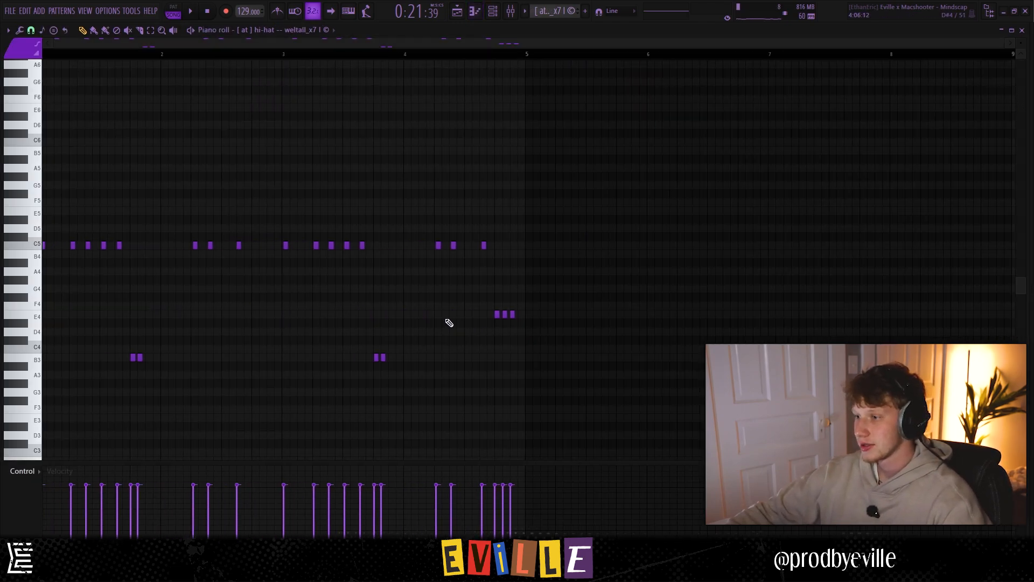
scroll(445, 321, "up", 4)
left_click_drag(355, 330, 480, 296)
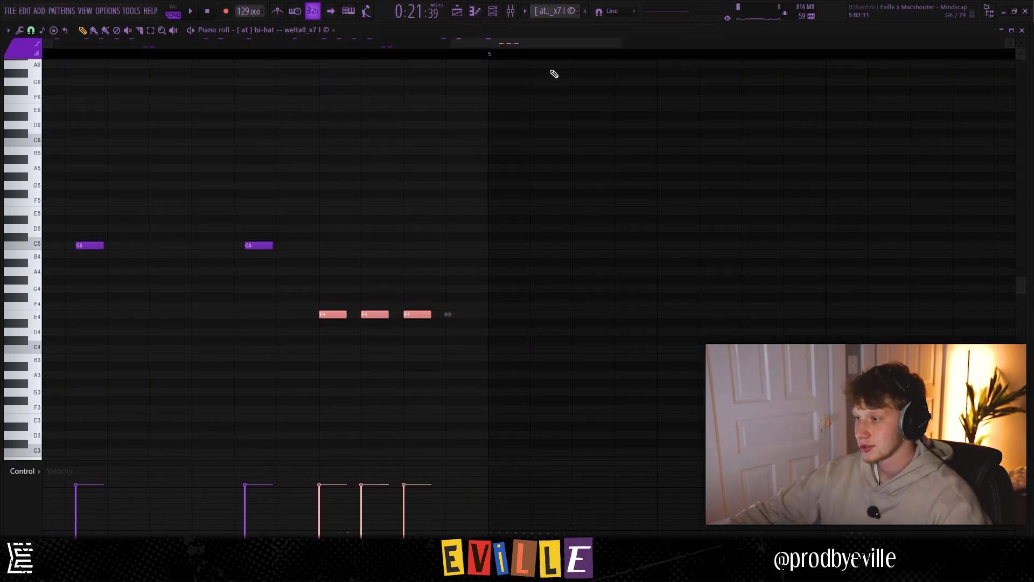
left_click(460, 13)
double_click(453, 272)
scroll(503, 349, "up", 2)
left_click_drag(453, 343, 586, 292)
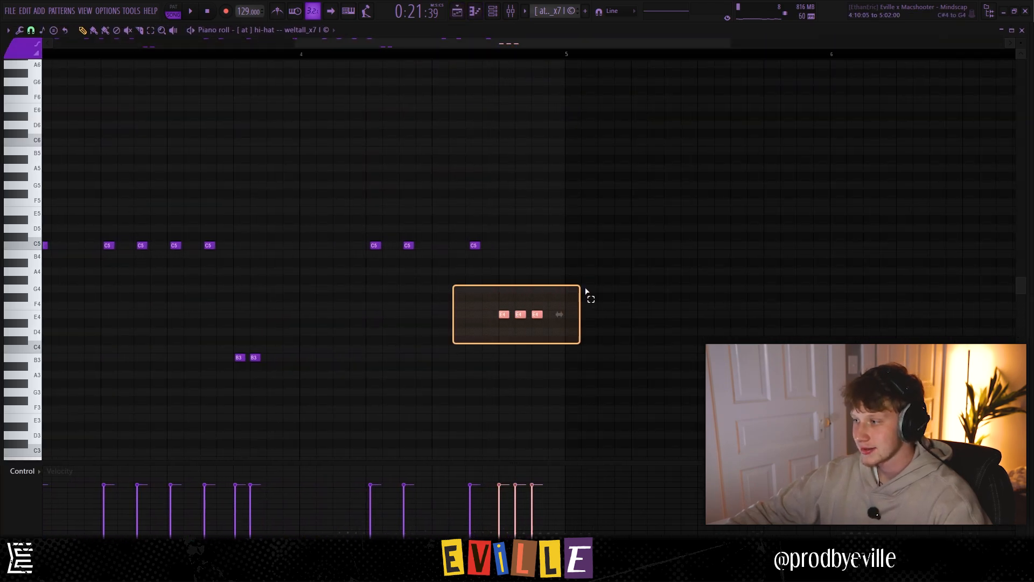
scroll(549, 324, "up", 5)
scroll(470, 215, "down", 1)
Check the Track 11 open-hat's last note and select the playlist time range from 12:09:00 to 13:01:00
left_click(461, 15)
double_click(440, 321)
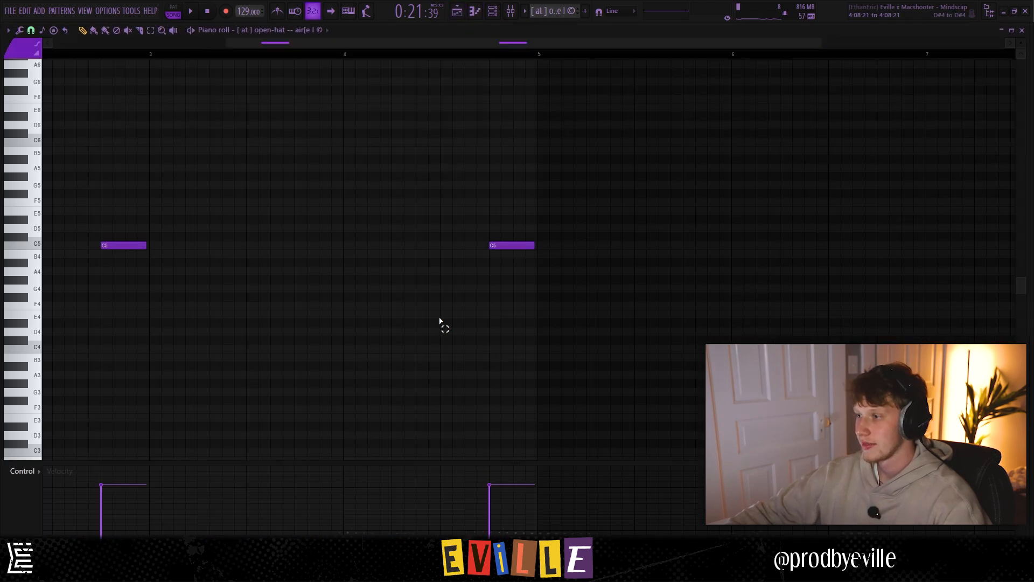
left_click(459, 14)
left_click_drag(494, 53, 559, 55)
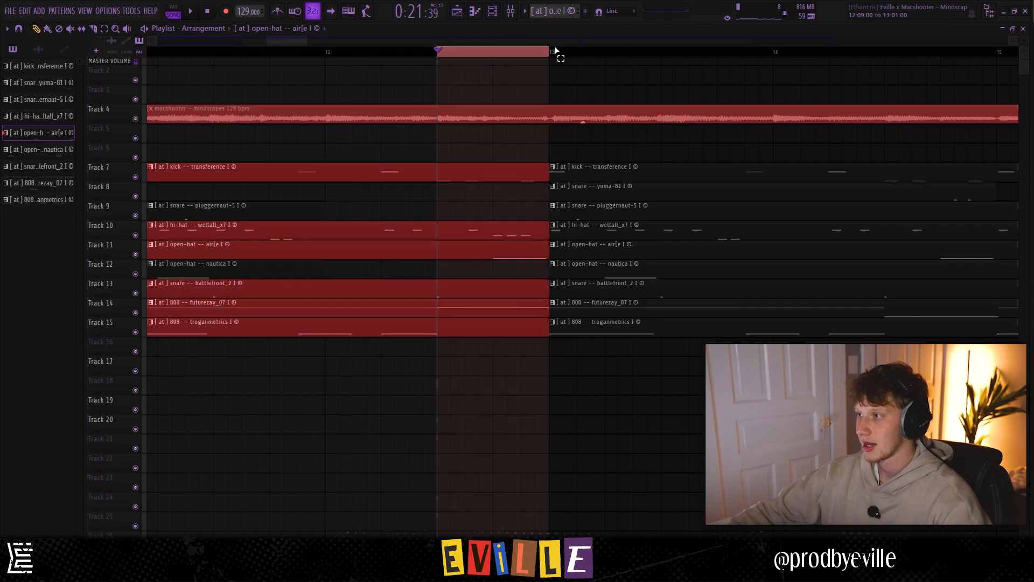
left_click(490, 315, "ctrl")
scroll(490, 314, "down", 6)
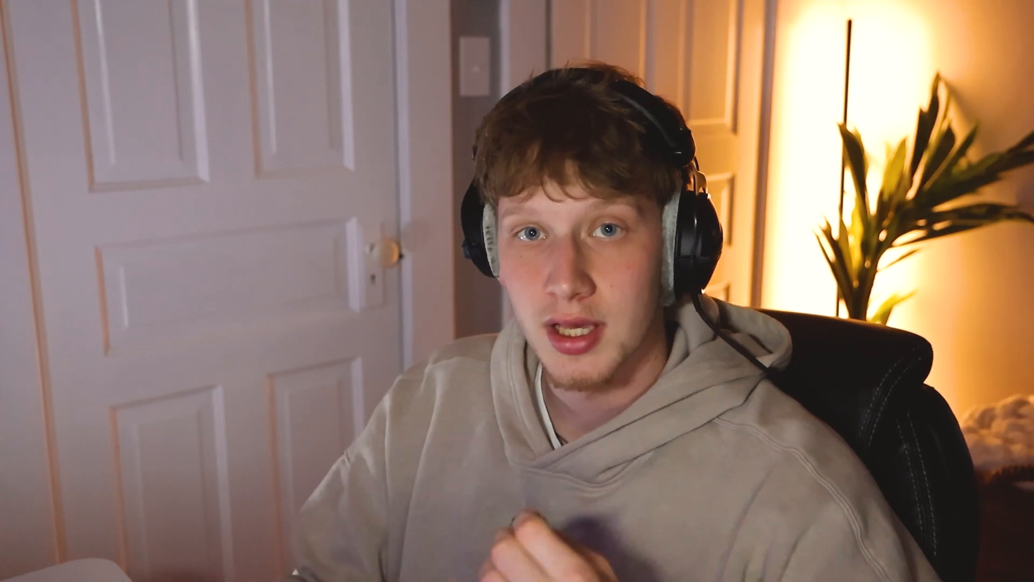